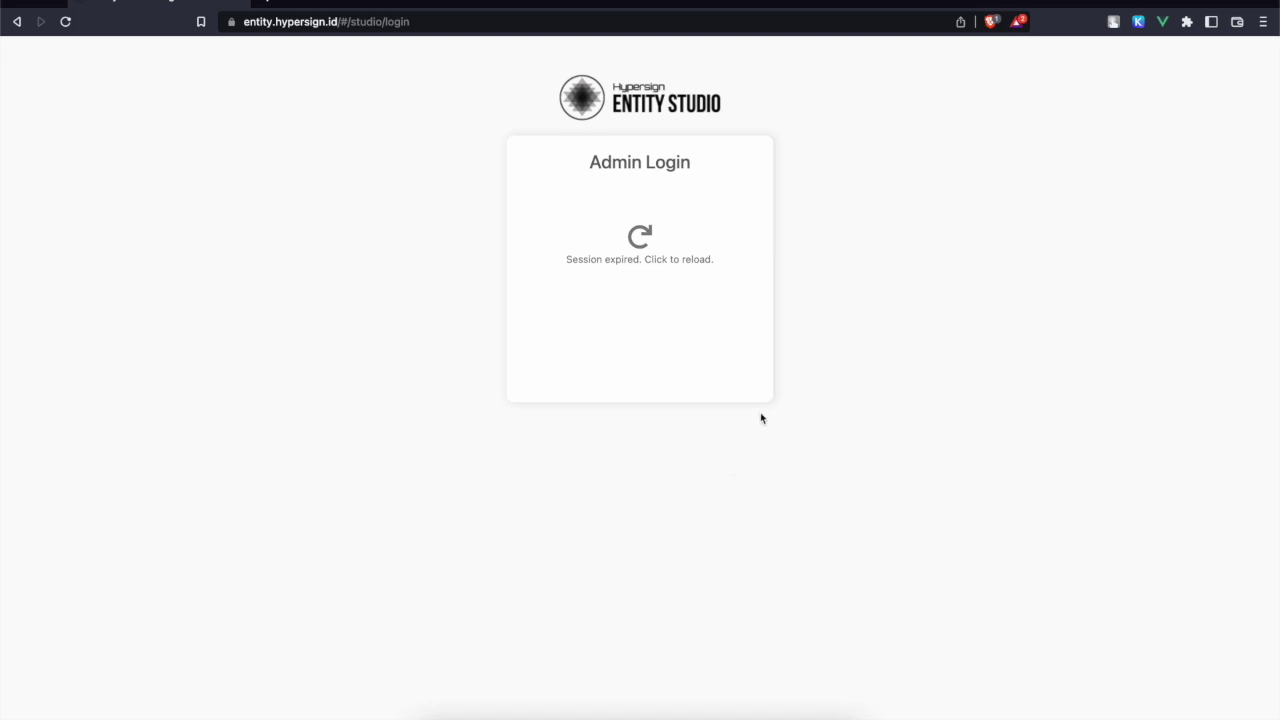
Reload the expired admin login session and log in to Entity Studio through the Hypersign web wallet.
{"action": "left_click", "coordinate": [636, 232]}
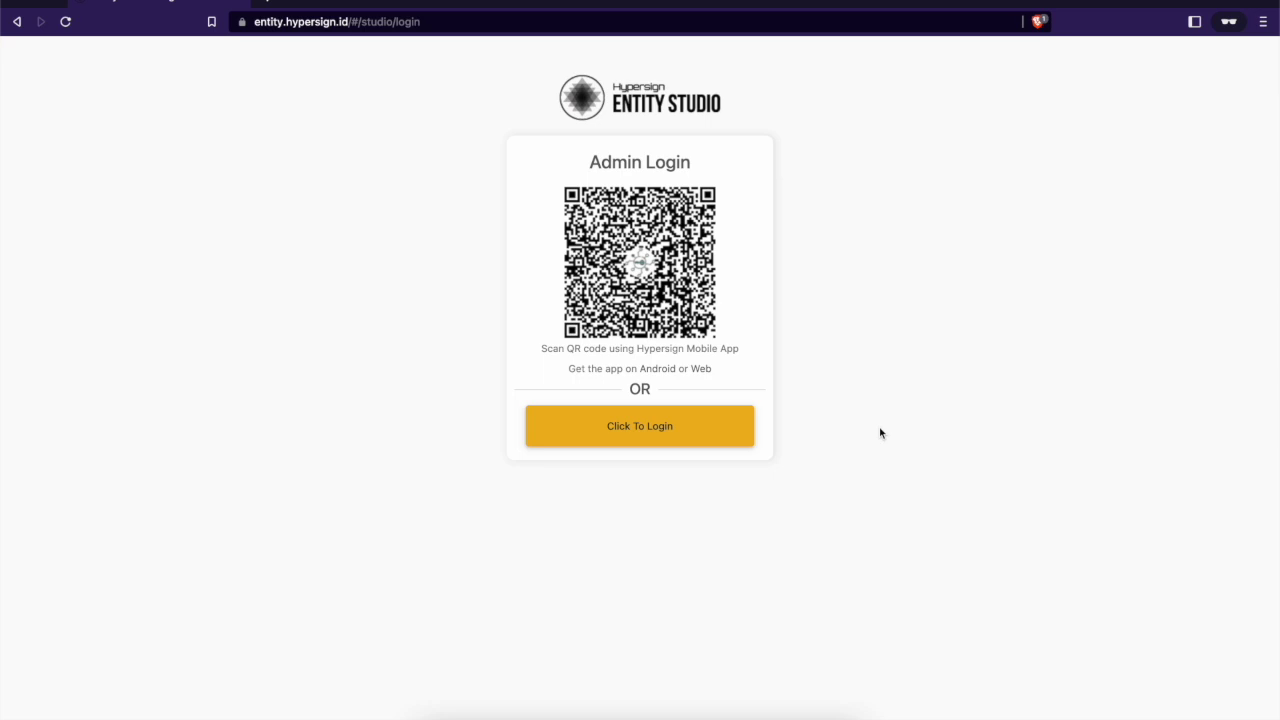
{"action": "left_click", "coordinate": [710, 428]}
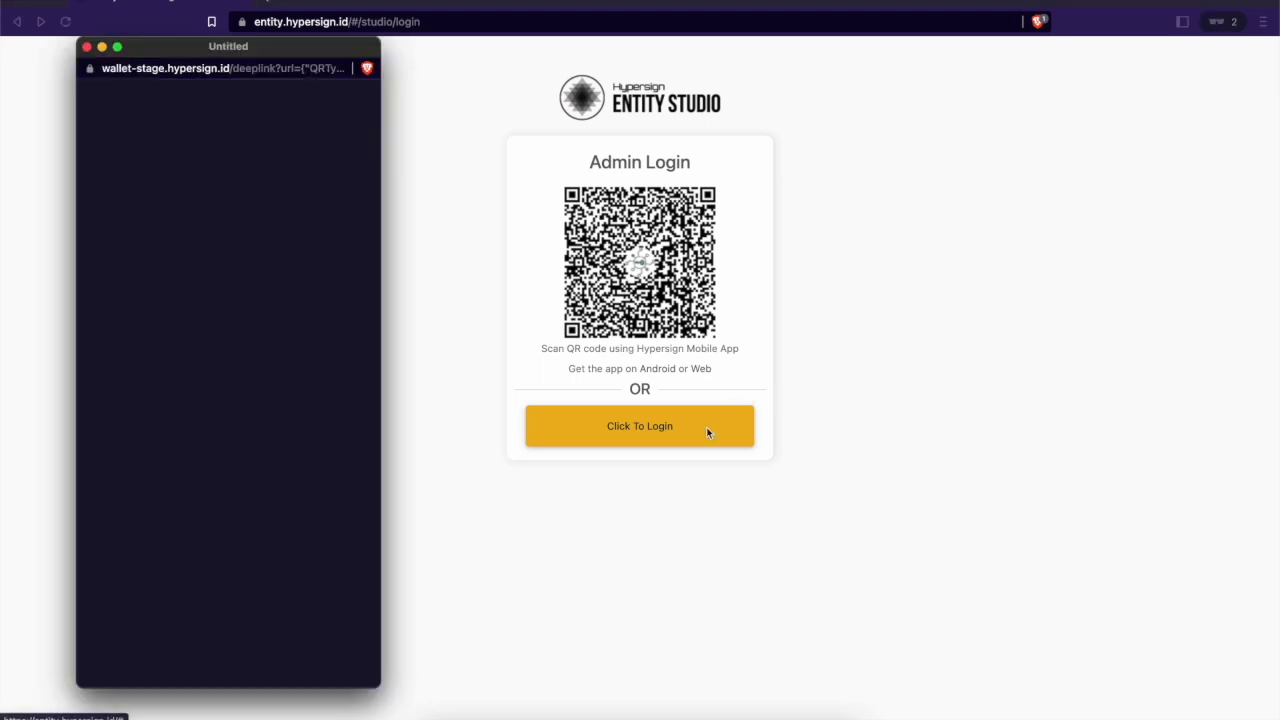
{"action": "left_click", "coordinate": [296, 432]}
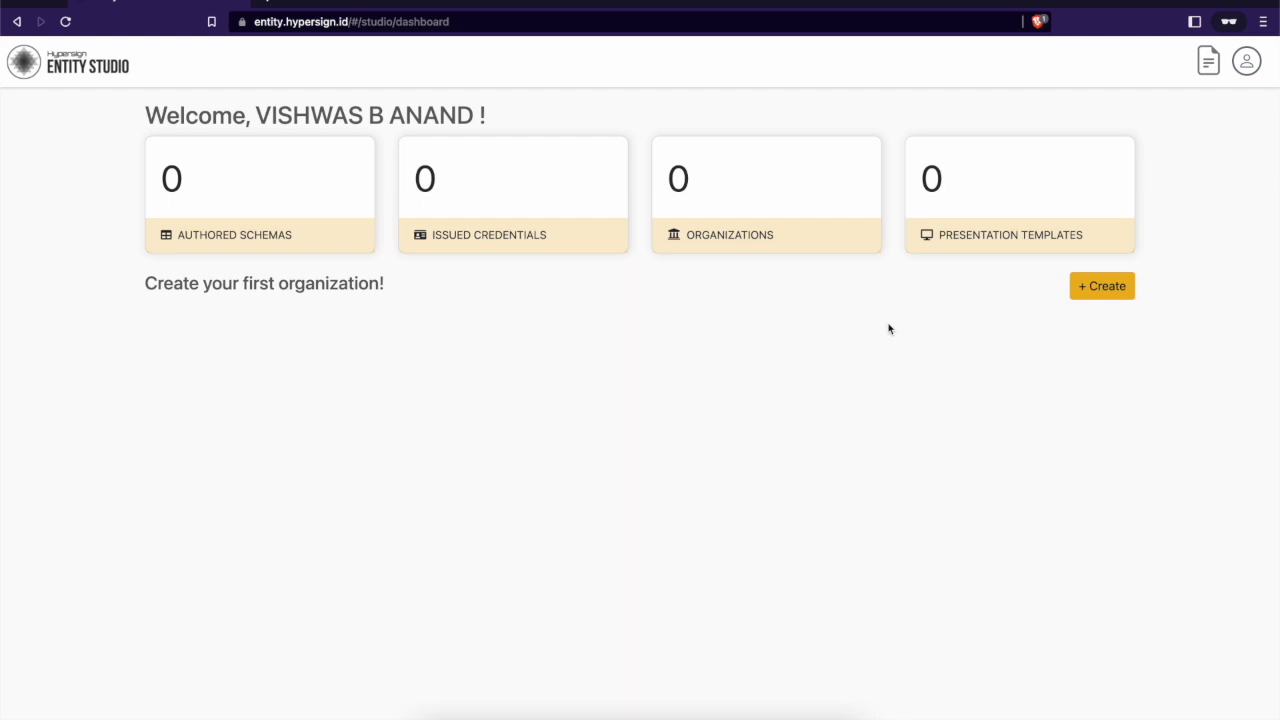
{"action": "left_click", "coordinate": [1088, 288]}
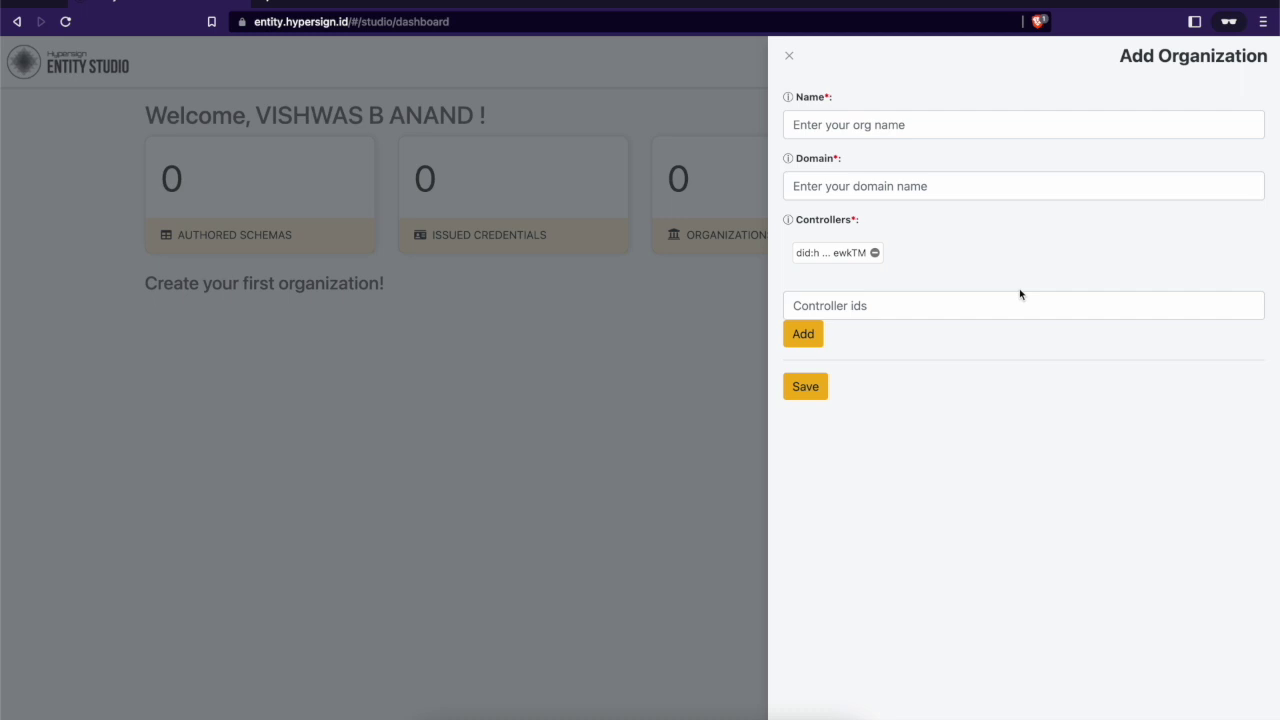
{"action": "left_click", "coordinate": [932, 128]}
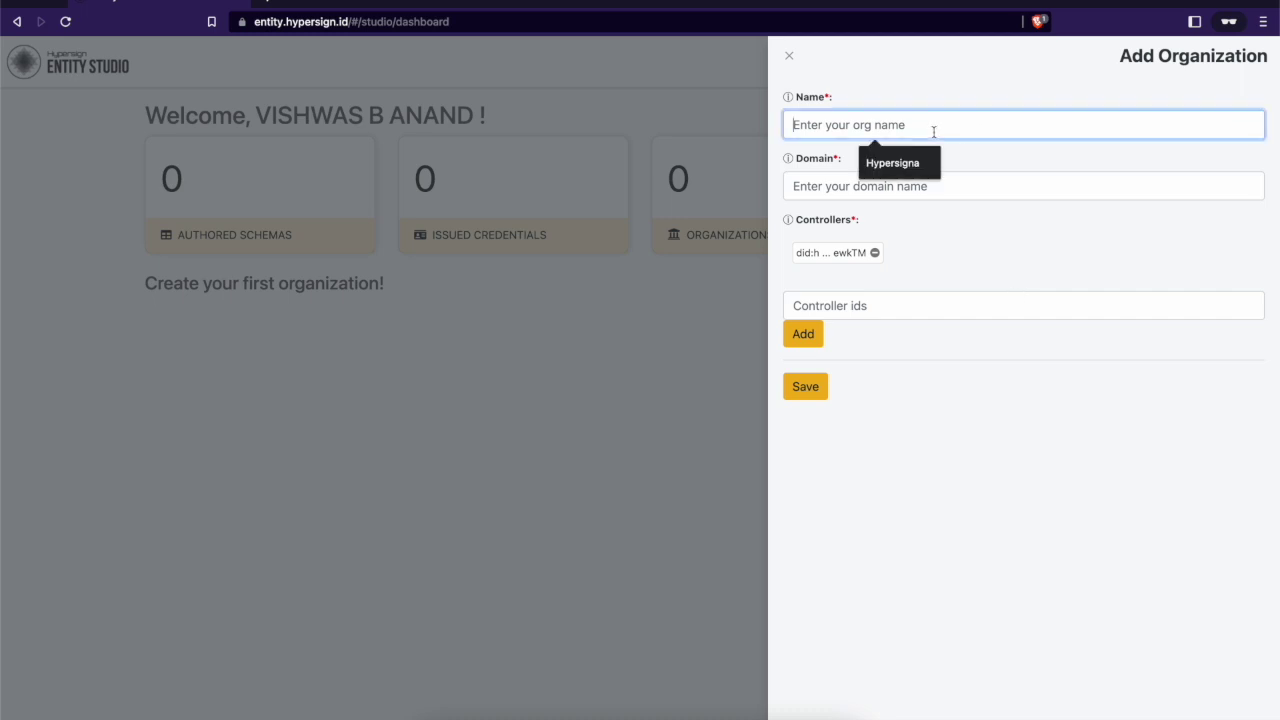
{"action": "type", "text": "Hypersign"}
{"action": "key", "text": "Tab"}
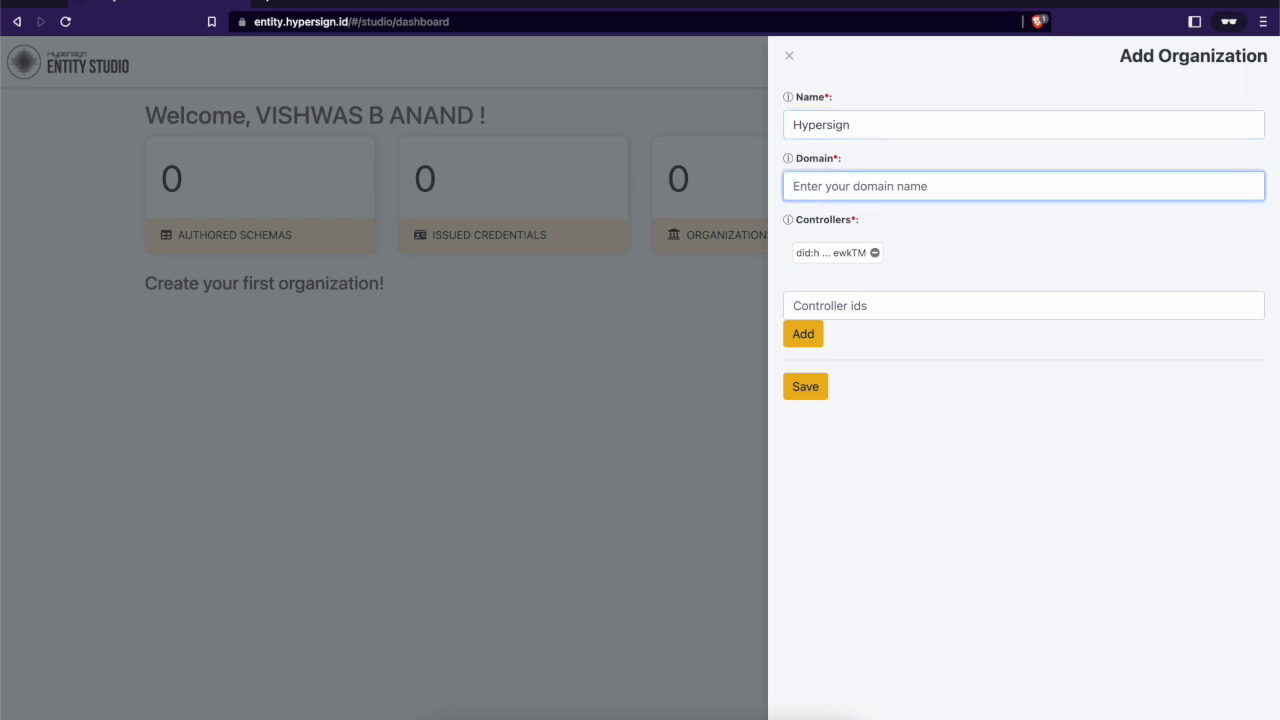
{"action": "type", "text": "https:"}
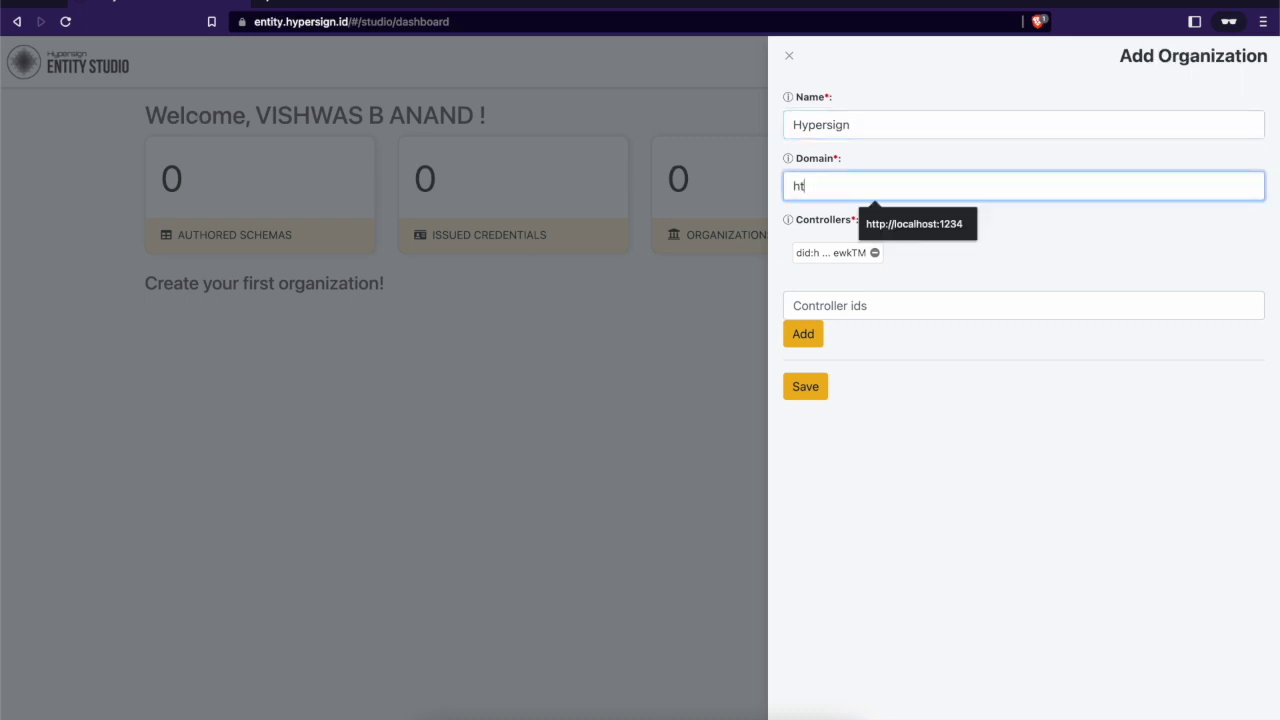
{"action": "key", "text": "BackSpace"}
{"action": "key", "text": "BackSpace"}
{"action": "type", "text": "://localhost:1234"}
{"action": "left_click", "coordinate": [821, 390]}
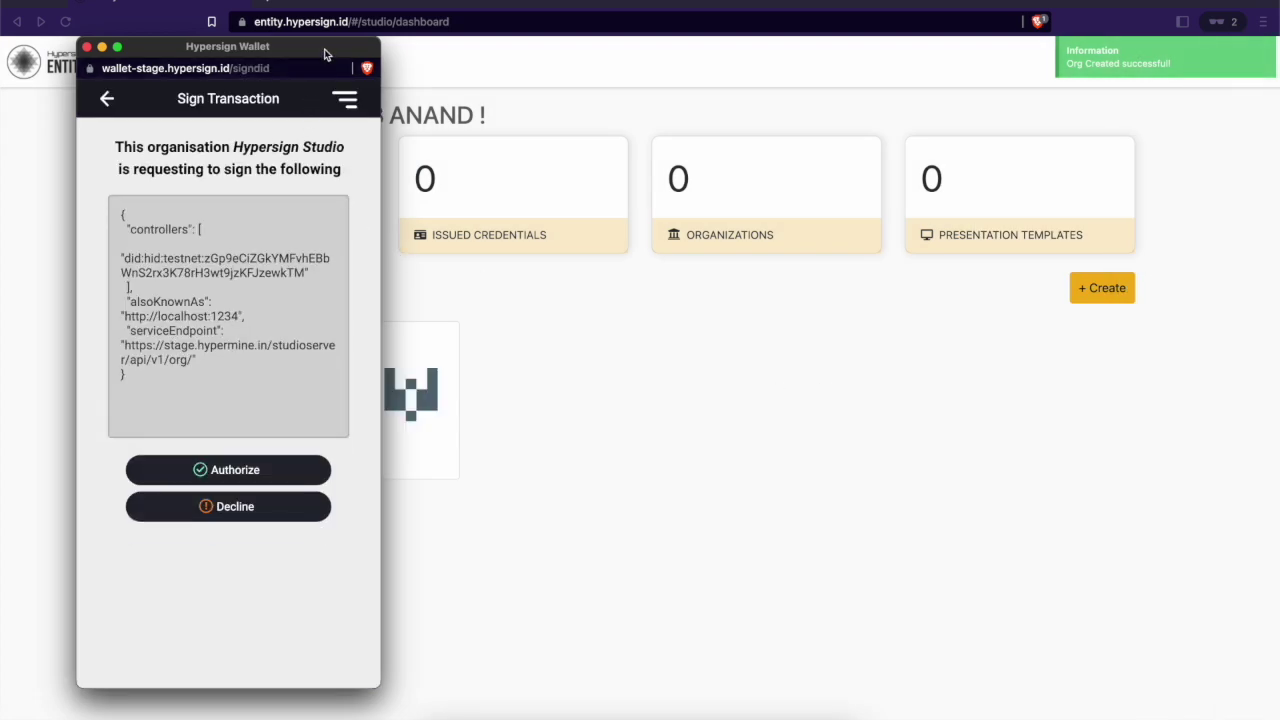
Authorize the organization's DID signing request in the Hypersign Wallet and close the wallet window.
{"action": "left_click_drag", "start_coordinate": [325, 53], "coordinate": [510, 47]}
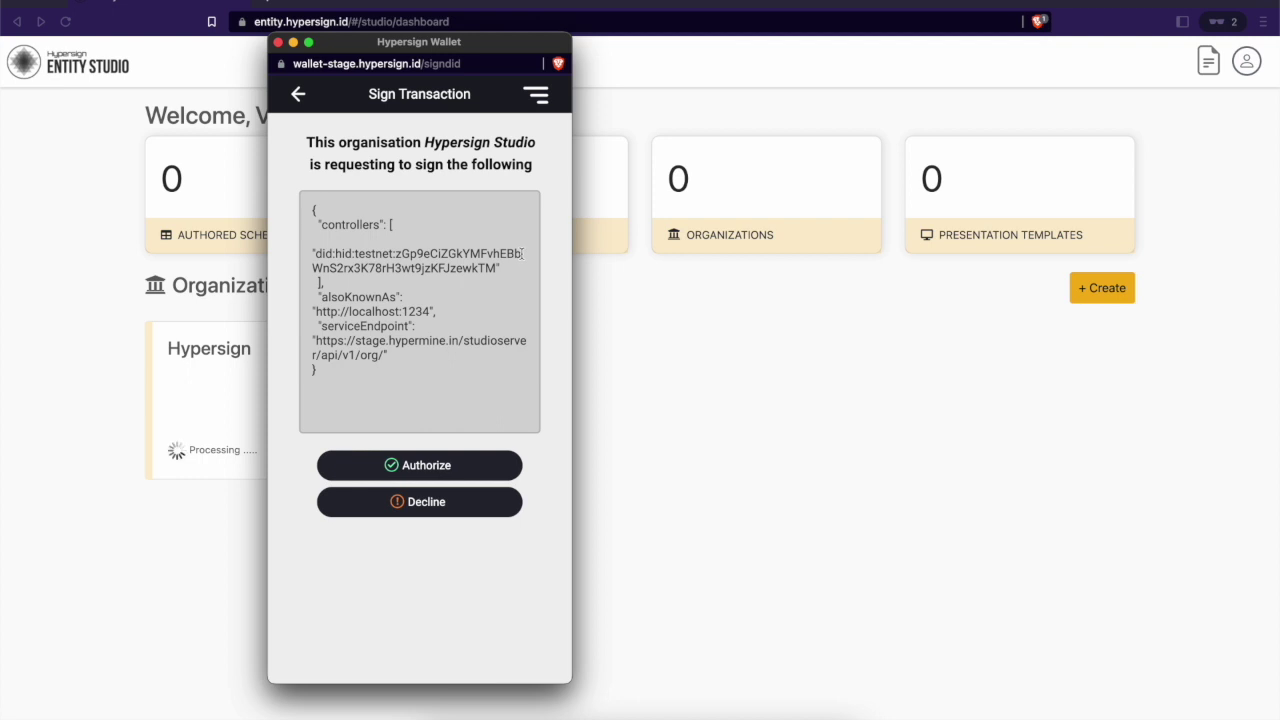
{"action": "left_click", "coordinate": [449, 466]}
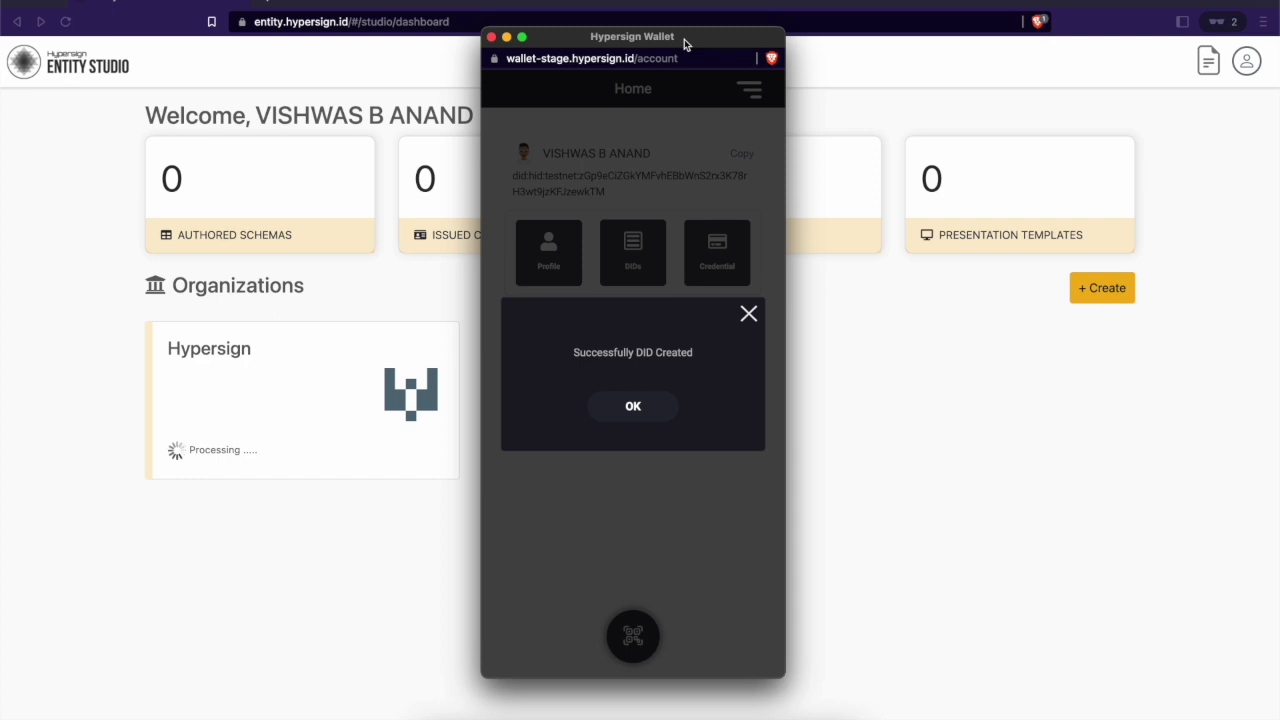
{"action": "left_click", "coordinate": [641, 406]}
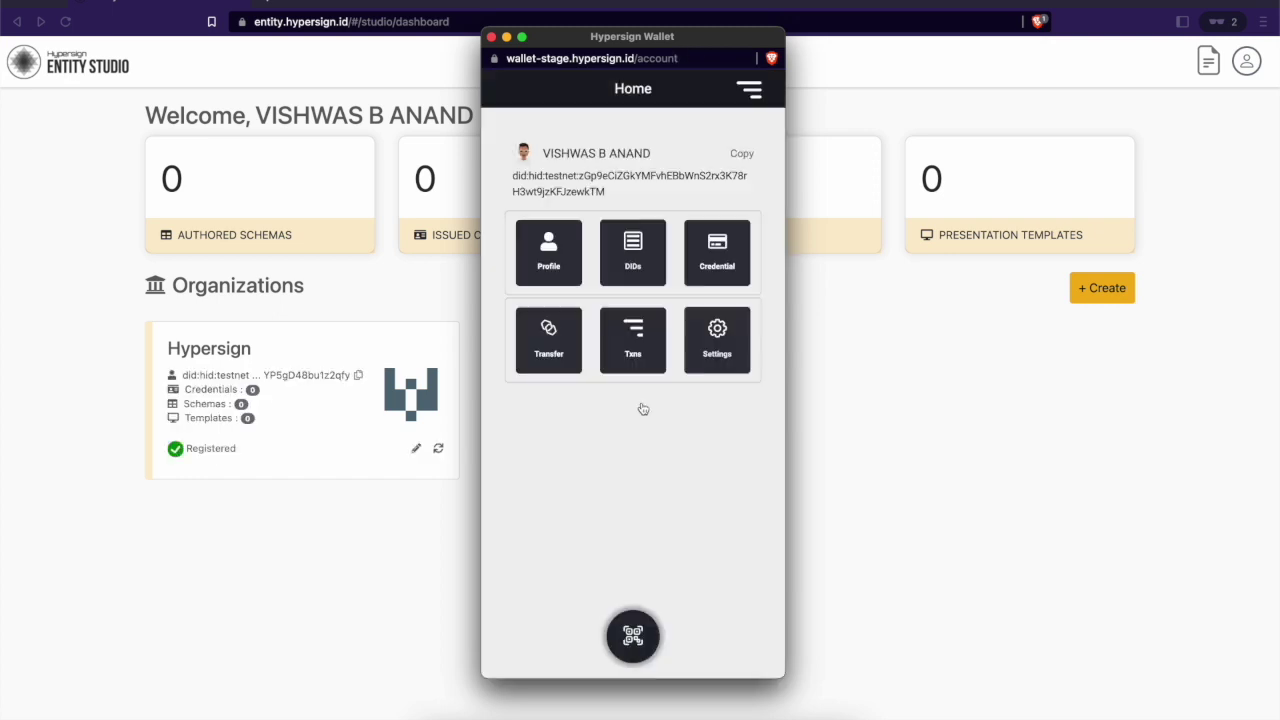
{"action": "left_click", "coordinate": [491, 37]}
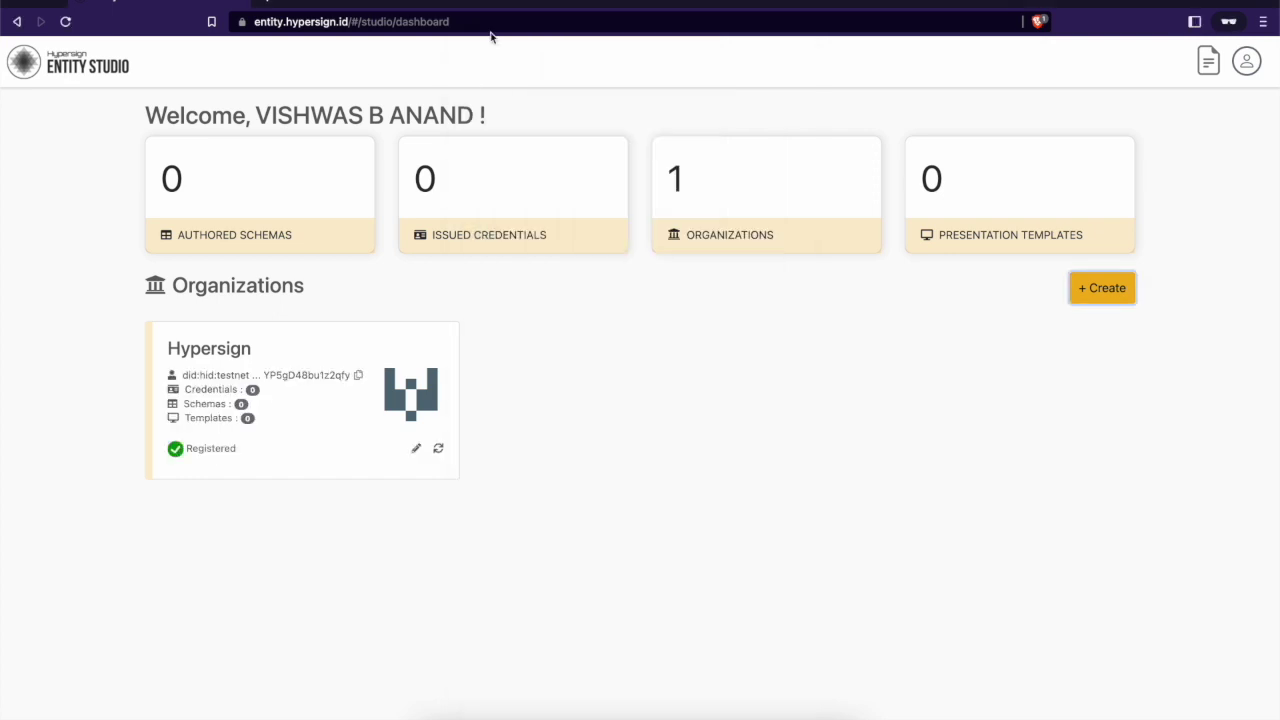
Open the Hypersign organization's DID document in the explorer and examine its controller and id entries.
{"action": "left_click", "coordinate": [311, 375]}
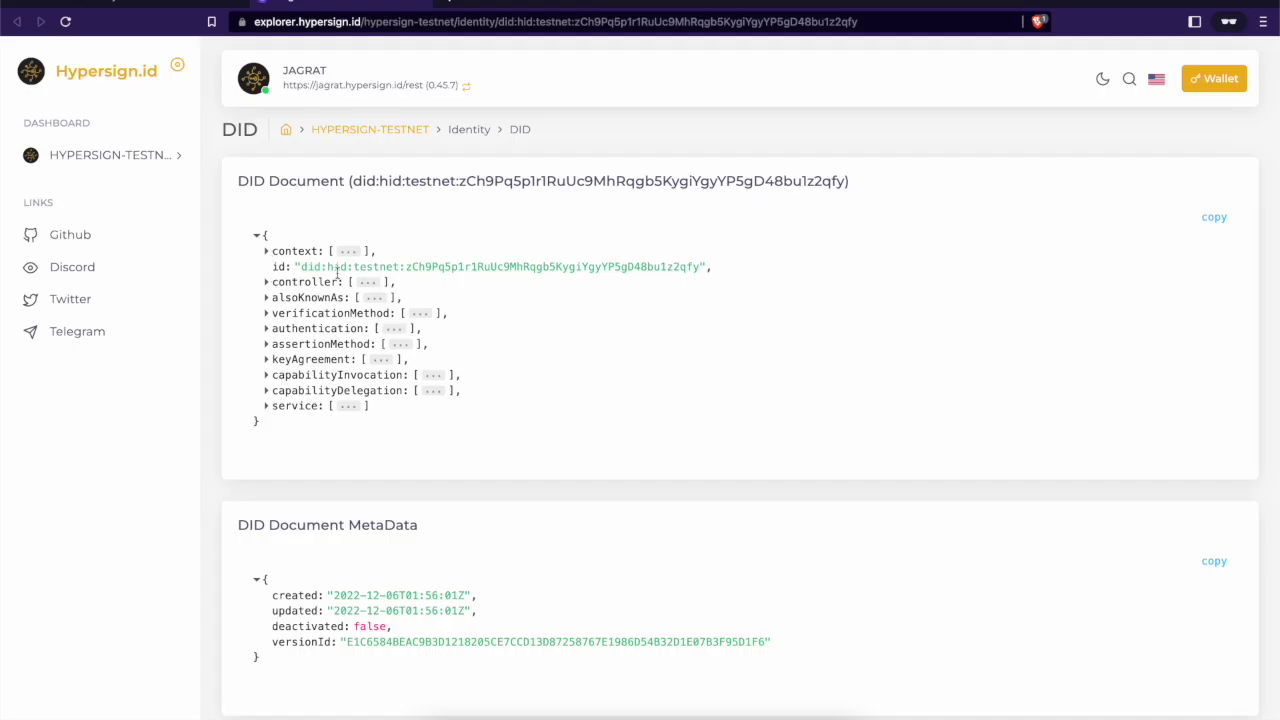
{"action": "left_click", "coordinate": [267, 284]}
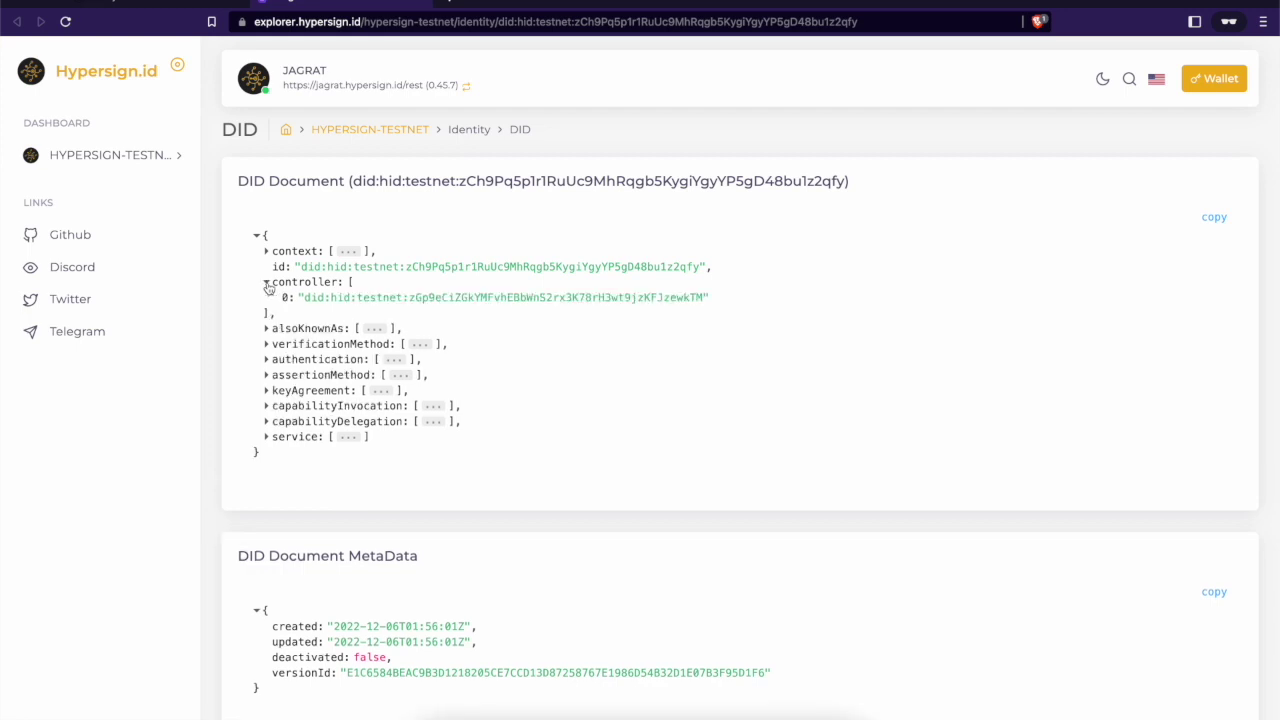
{"action": "left_click_drag", "start_coordinate": [396, 298], "coordinate": [550, 300]}
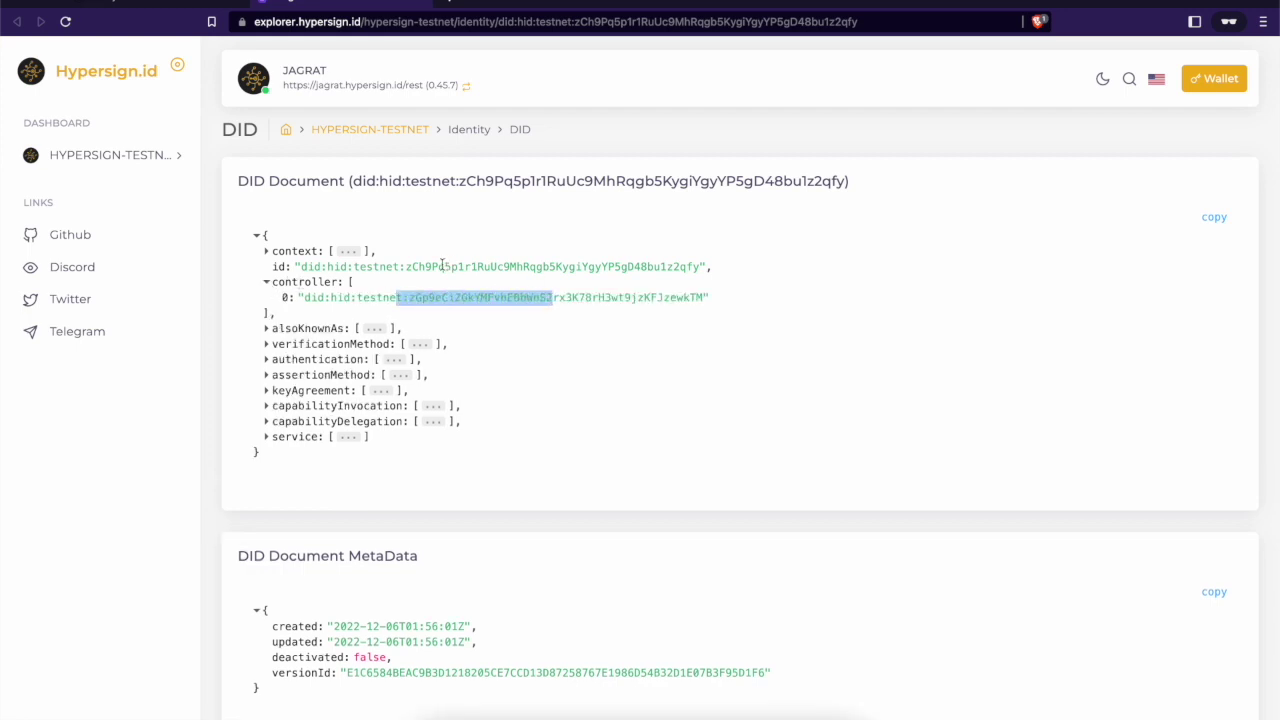
{"action": "left_click", "coordinate": [442, 263]}
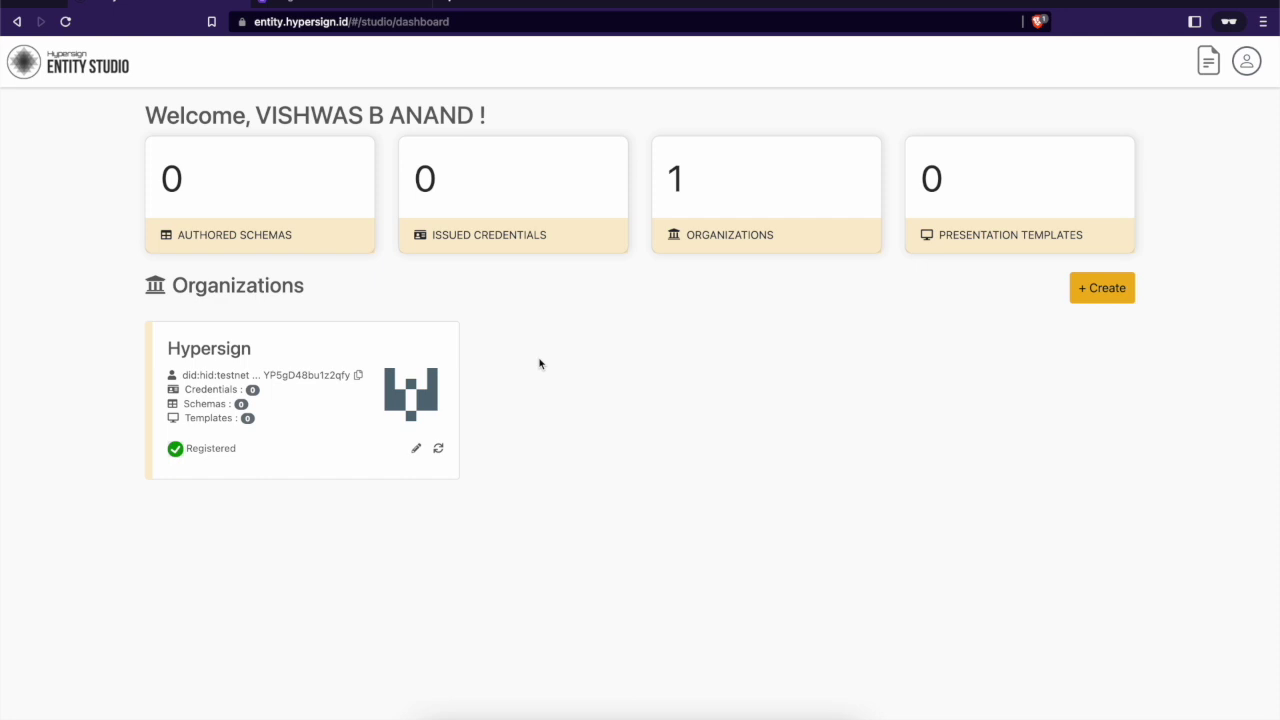
Open the Hypersign organization's credentials, start issuing a credential, and go from that form to schema creation.
{"action": "left_click", "coordinate": [438, 452]}
{"action": "left_click", "coordinate": [23, 258]}
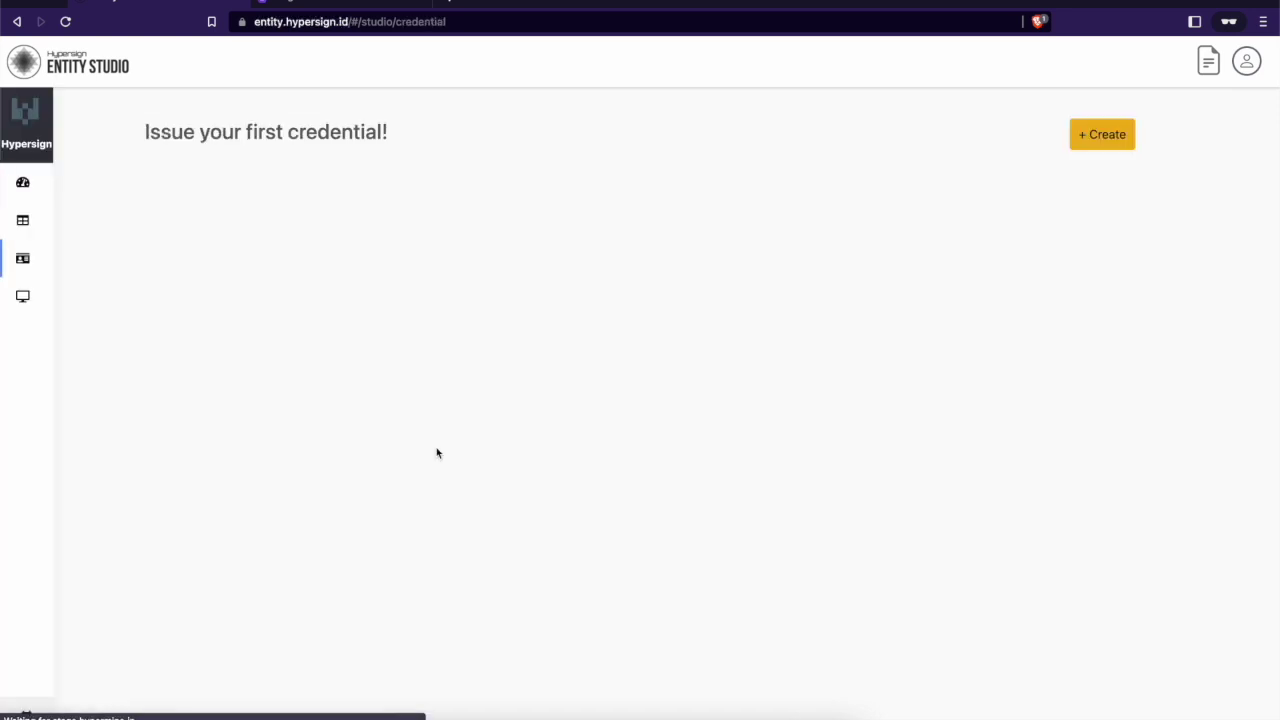
{"action": "left_click", "coordinate": [1108, 144]}
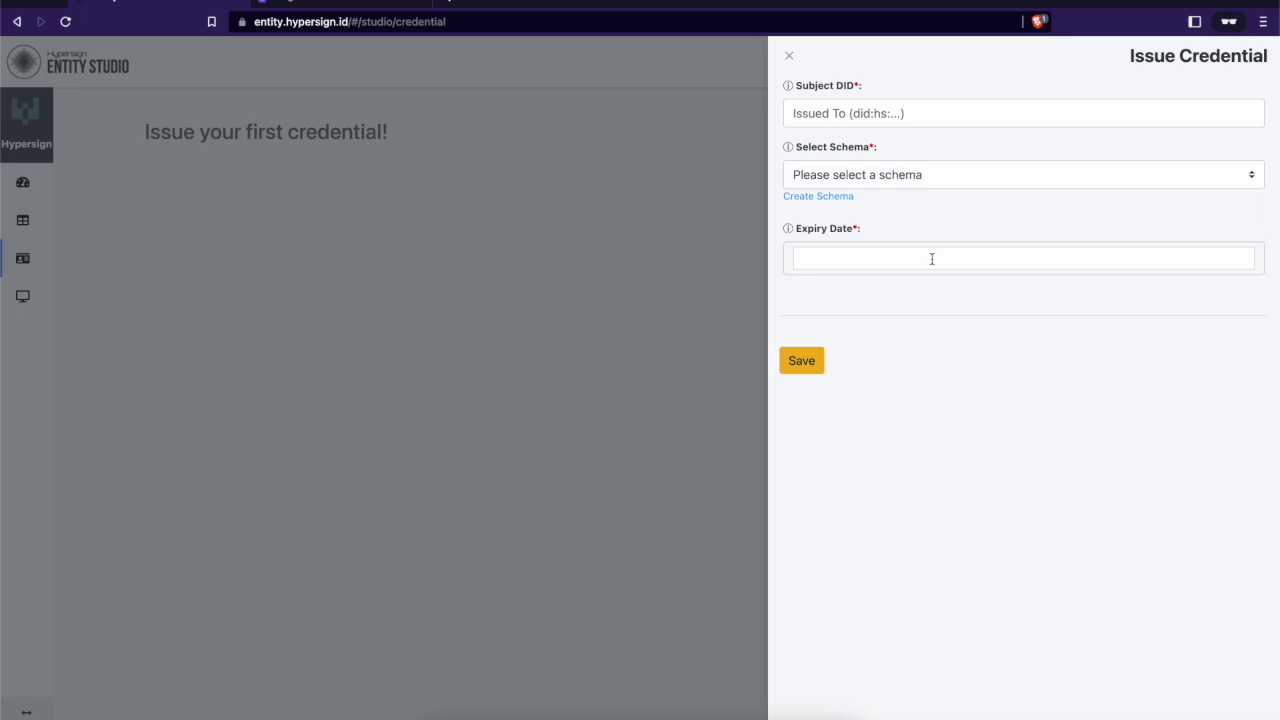
{"action": "left_click", "coordinate": [835, 199]}
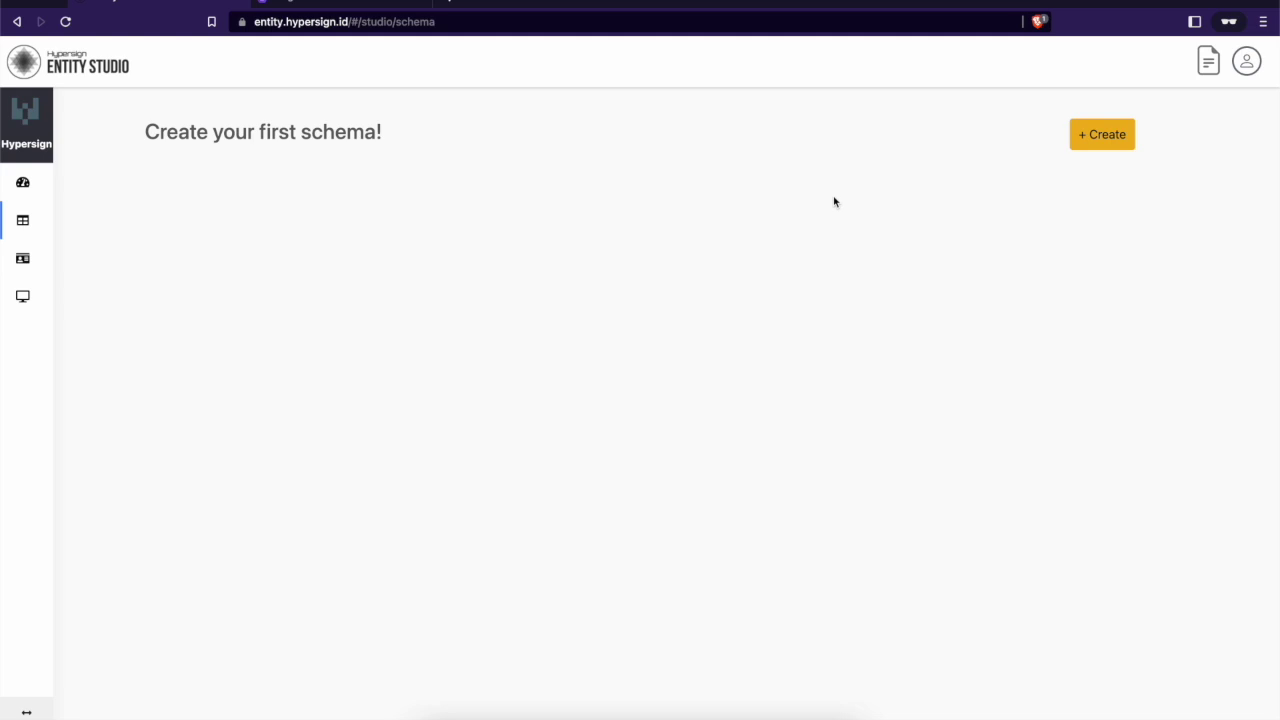
Start a new schema named "KYC credential" with the description "Schema for KYC credential".
{"action": "left_click", "coordinate": [1089, 140]}
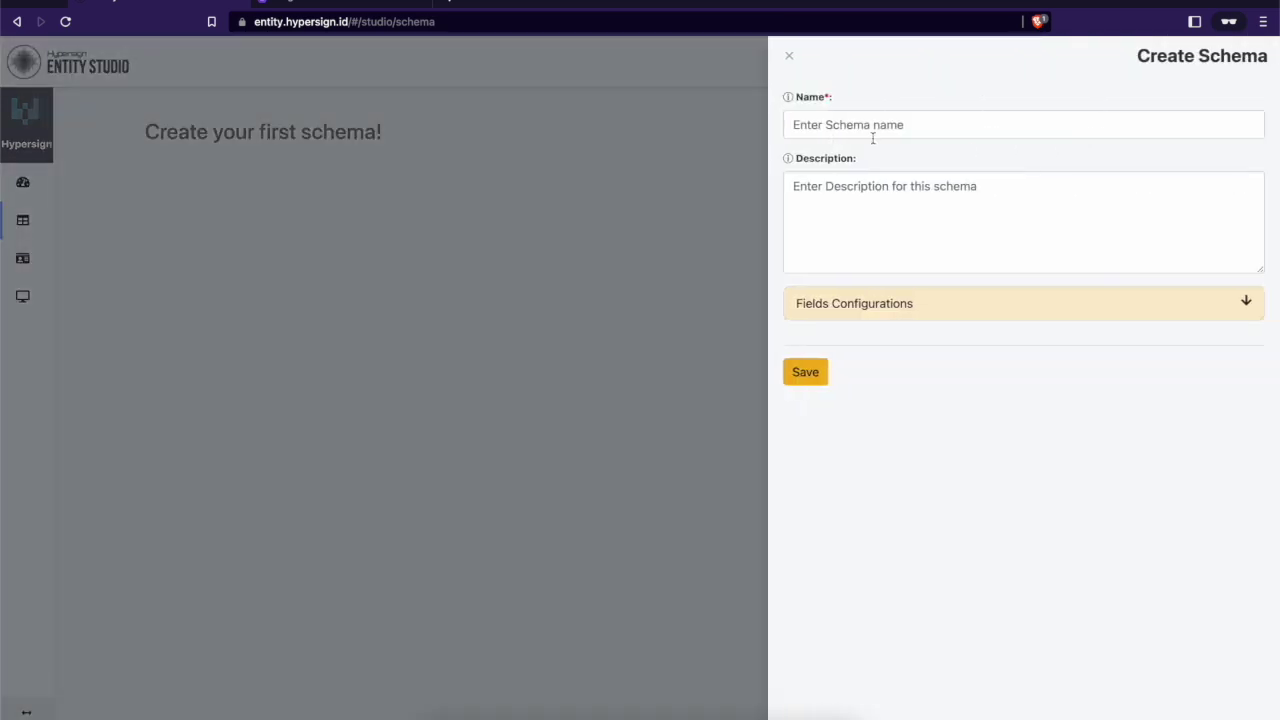
{"action": "left_click", "coordinate": [873, 127]}
{"action": "type", "text": "KY"}
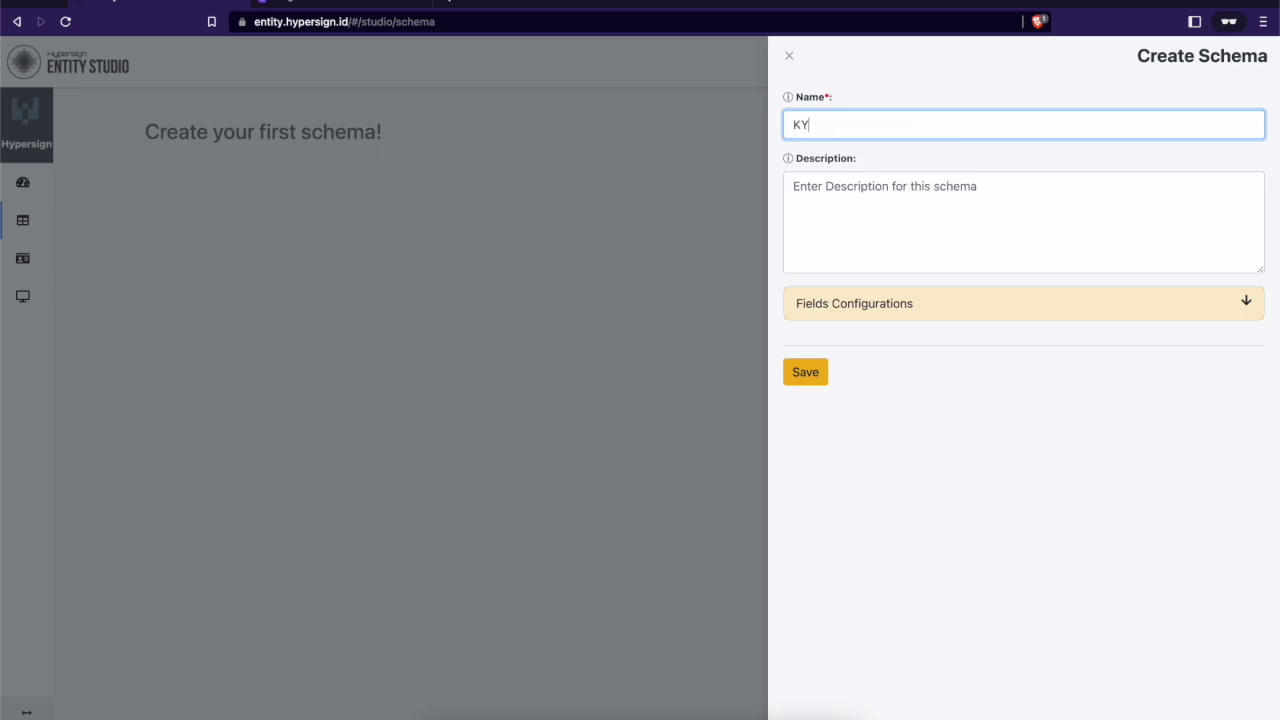
{"action": "type", "text": "C credential"}
{"action": "left_click", "coordinate": [795, 186]}
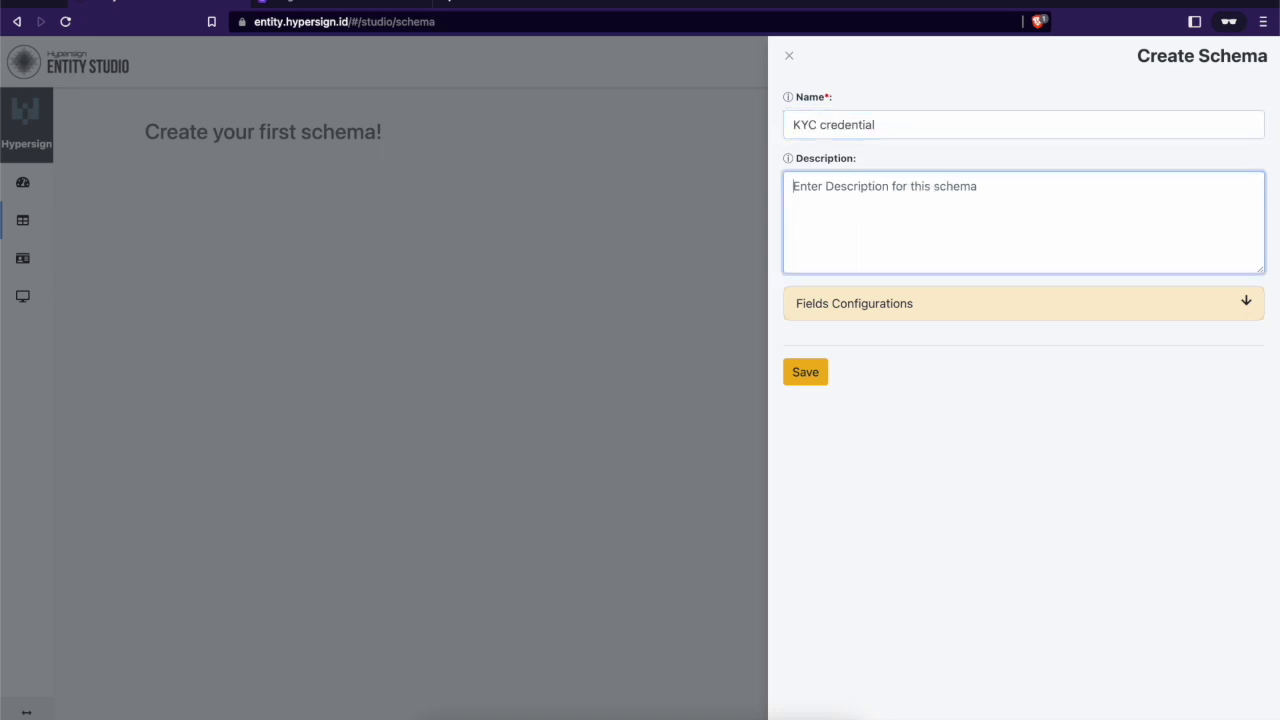
{"action": "key", "text": "ctrl+v"}
Add a field called name with type string to the schema's field configurations.
{"action": "left_click", "coordinate": [858, 304]}
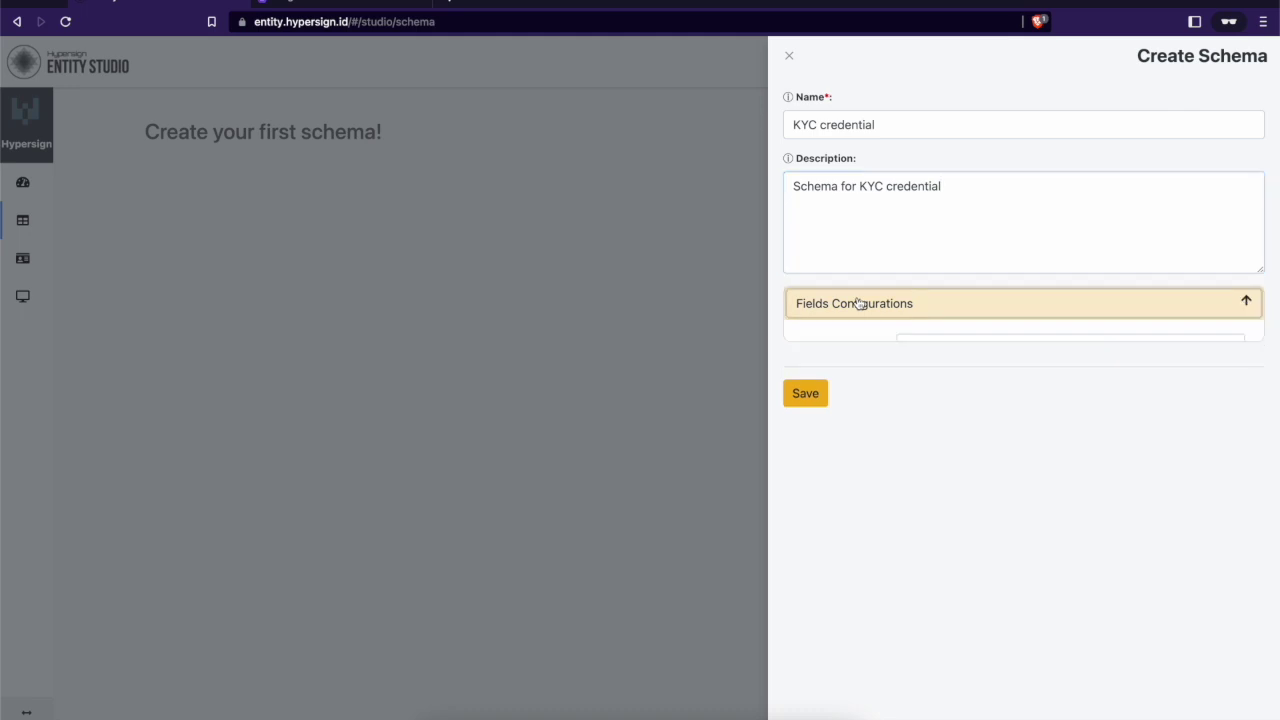
{"action": "left_click", "coordinate": [942, 352]}
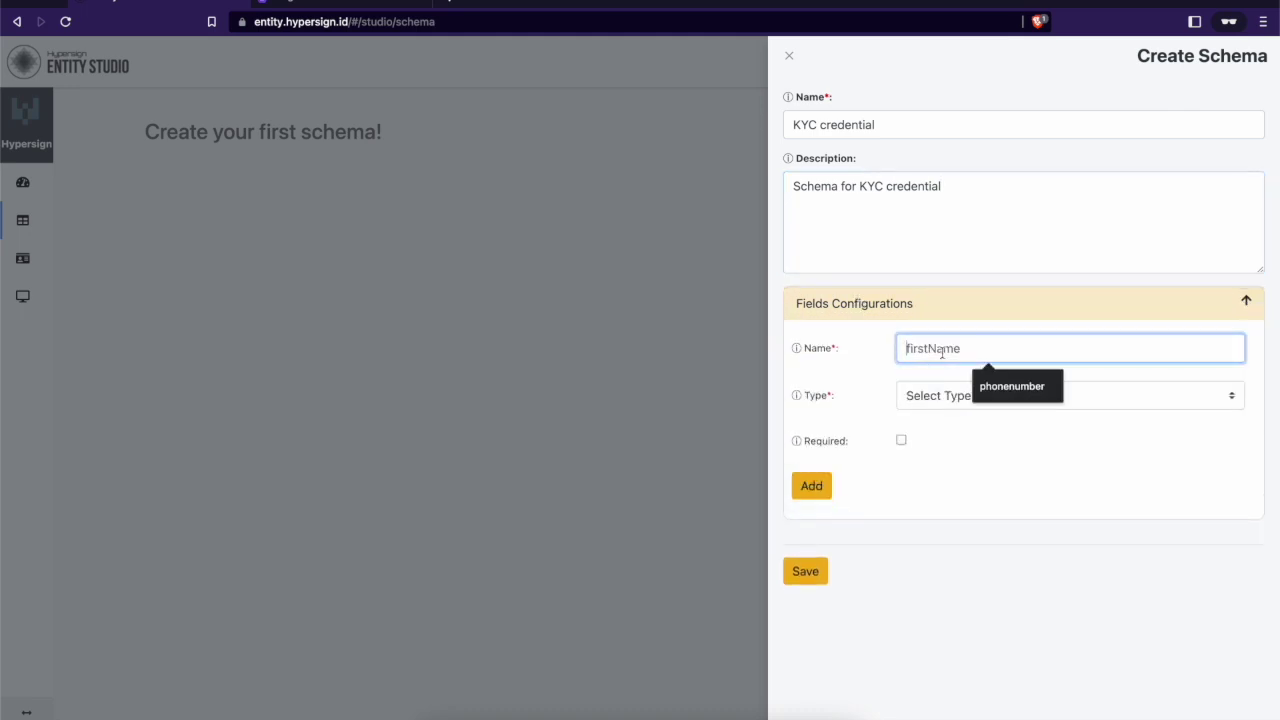
{"action": "type", "text": "name"}
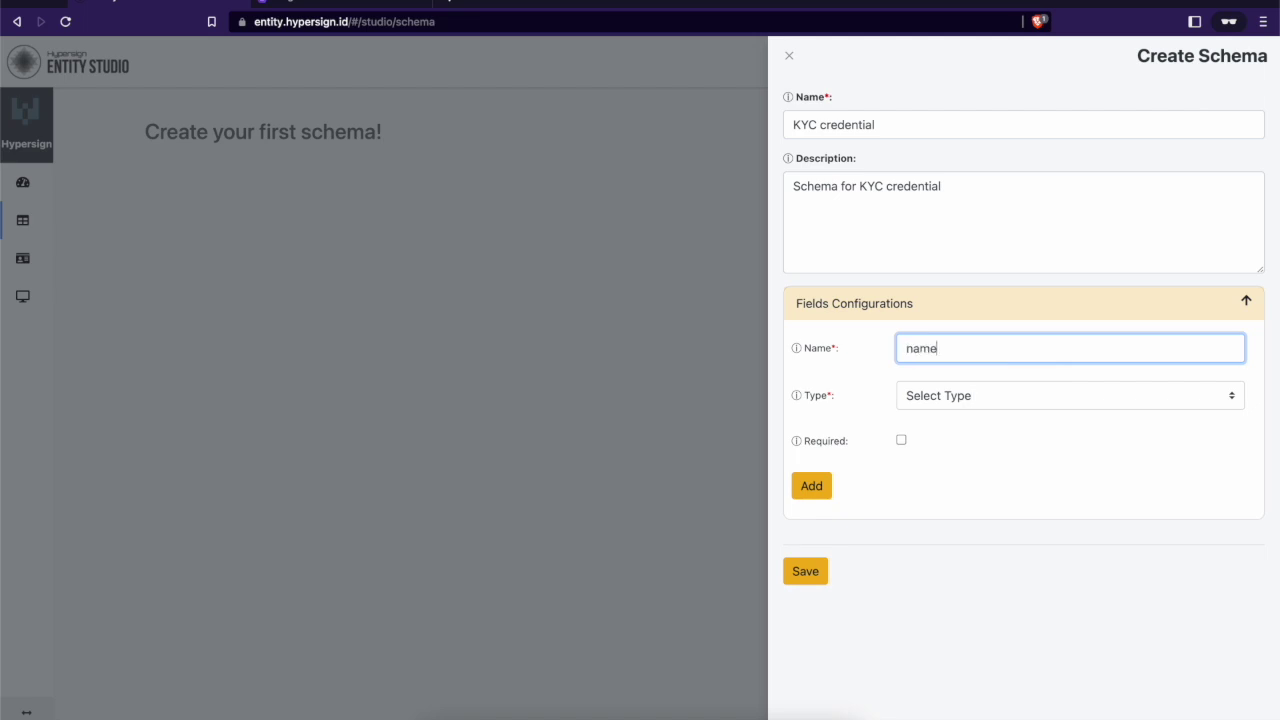
{"action": "left_click", "coordinate": [951, 395]}
{"action": "left_click", "coordinate": [811, 485]}
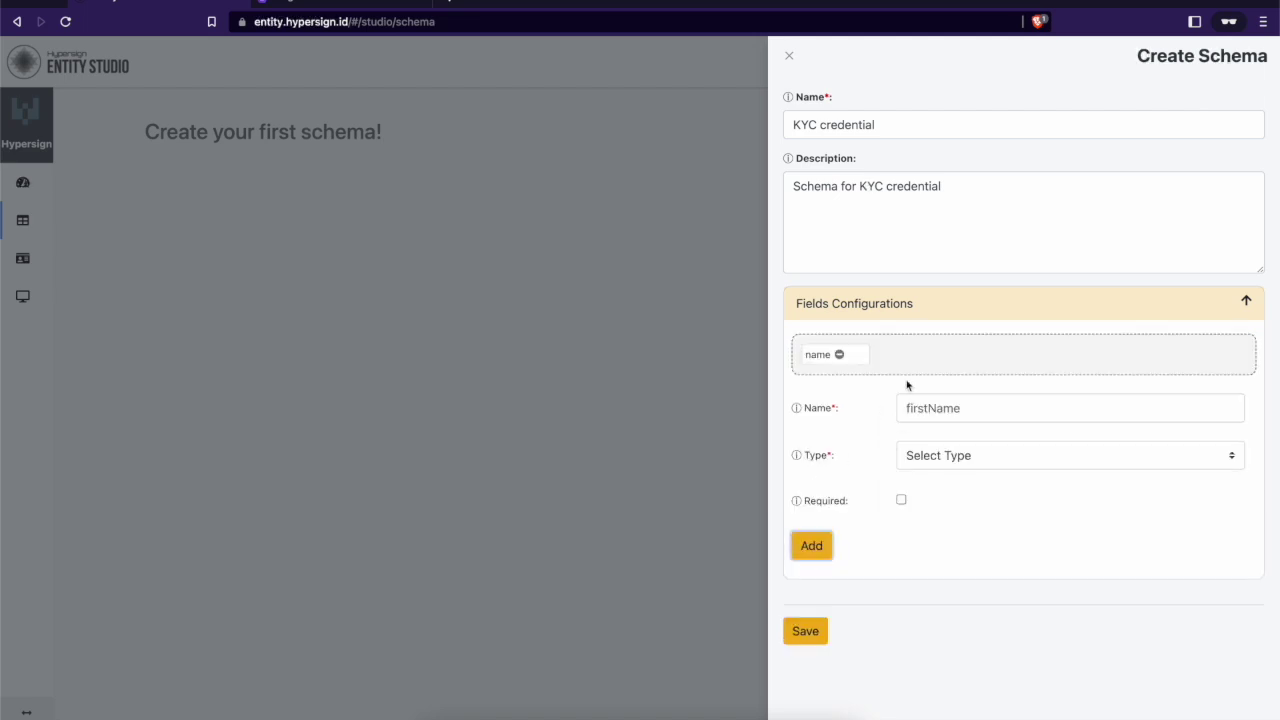
Add a walletAddress field of type string and an email field to the schema.
{"action": "left_click", "coordinate": [922, 408]}
{"action": "type", "text": "walletAddress"}
{"action": "key", "text": "Tab"}
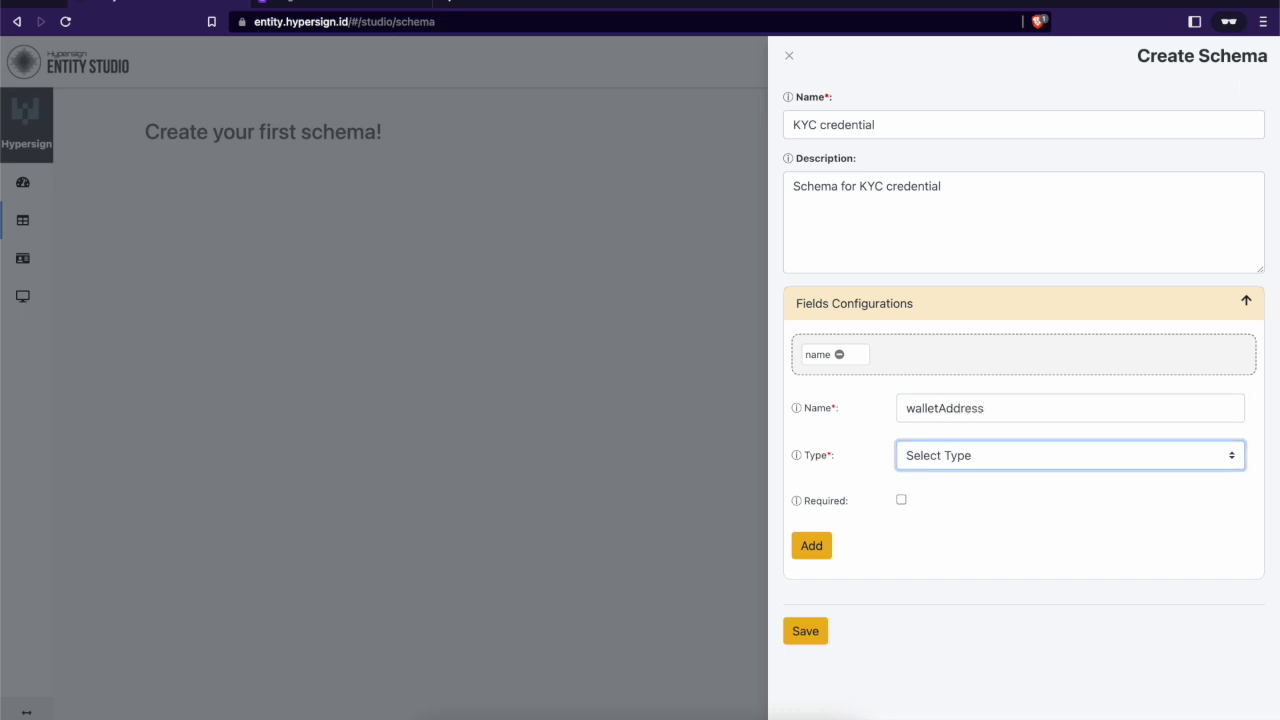
{"action": "left_click", "coordinate": [925, 455]}
{"action": "left_click", "coordinate": [811, 545]}
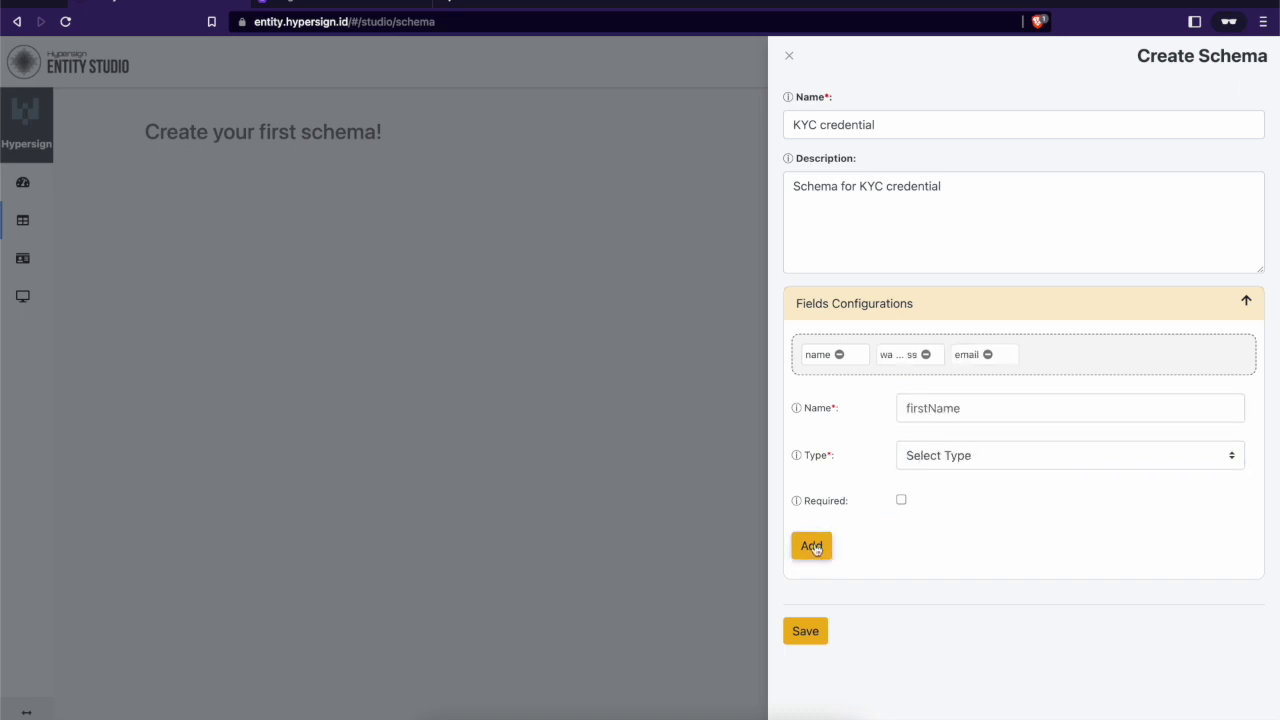
Save the KYC credential schema, authorize its signing request in the Hypersign Wallet, and close the wallet window.
{"action": "left_click", "coordinate": [805, 631]}
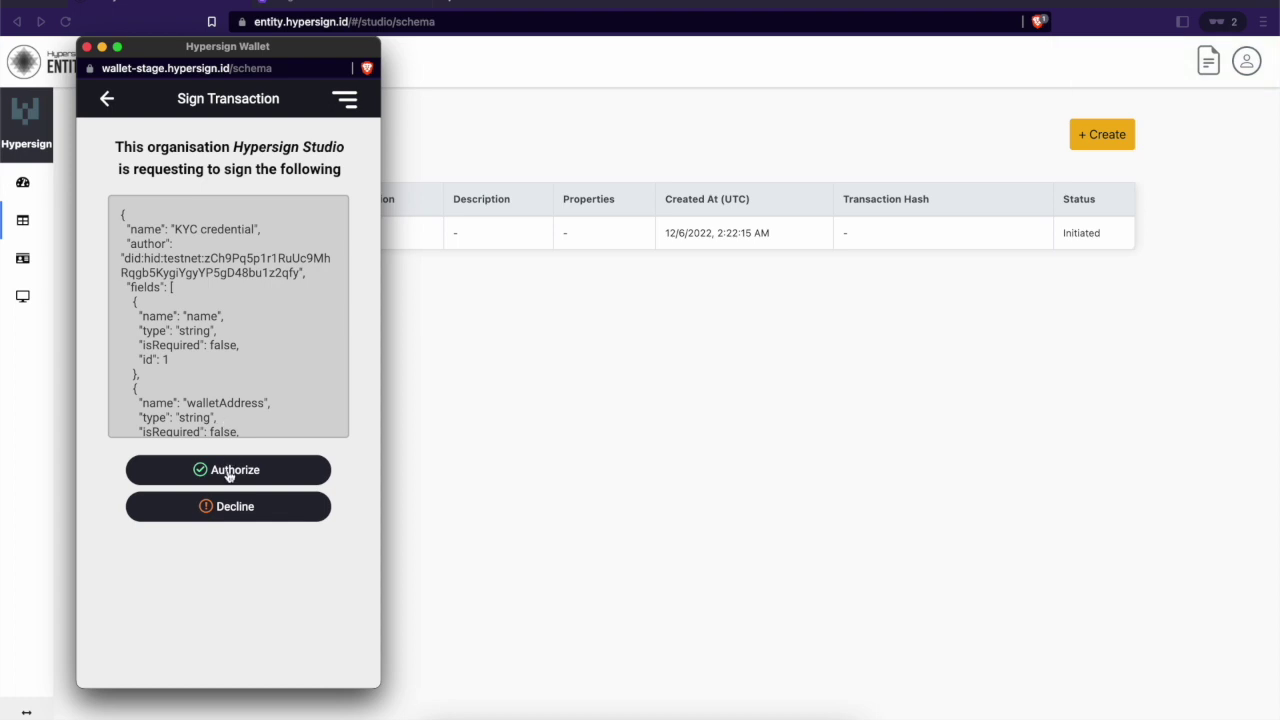
{"action": "left_click", "coordinate": [227, 470]}
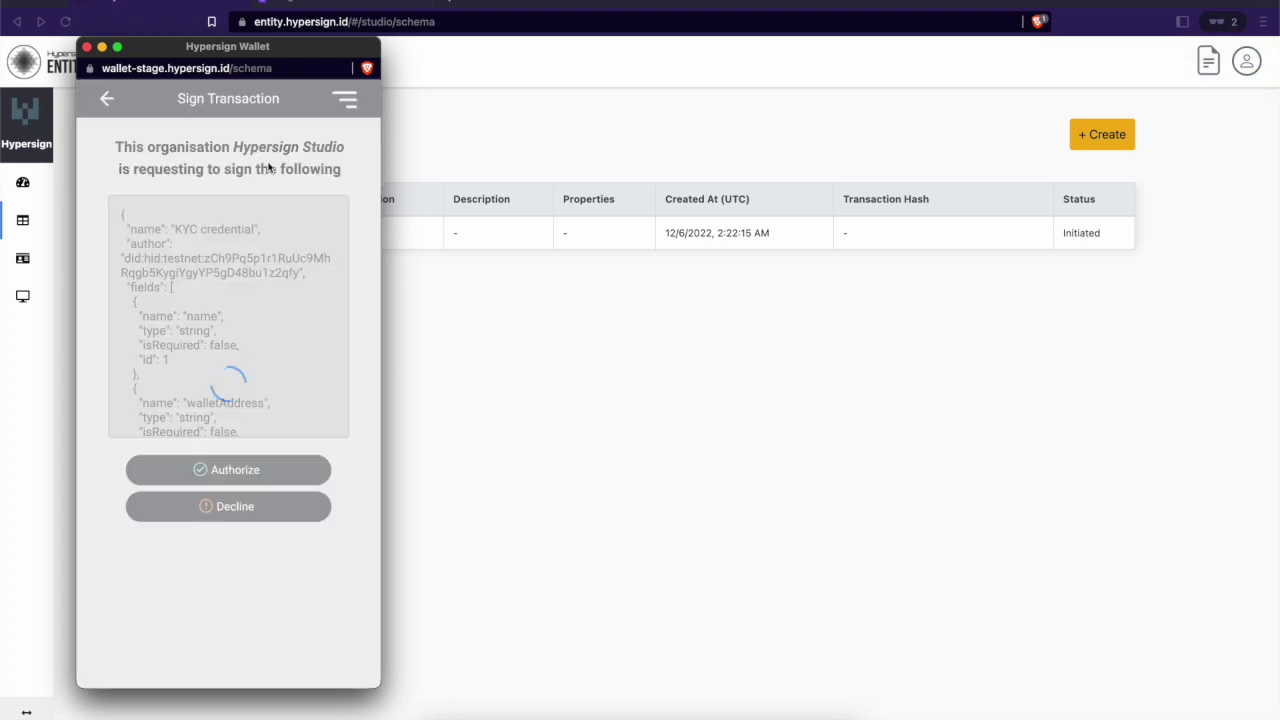
{"action": "left_click_drag", "start_coordinate": [301, 49], "coordinate": [645, 57]}
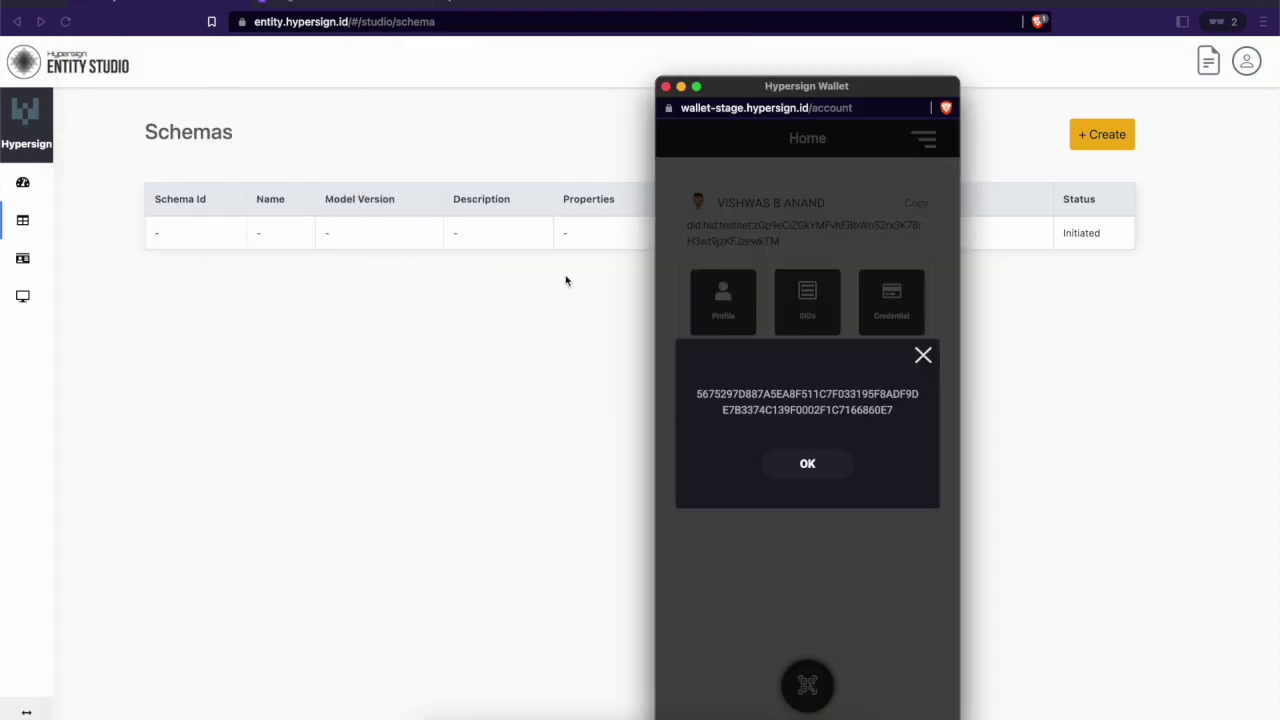
{"action": "left_click", "coordinate": [806, 462]}
{"action": "left_click", "coordinate": [666, 87]}
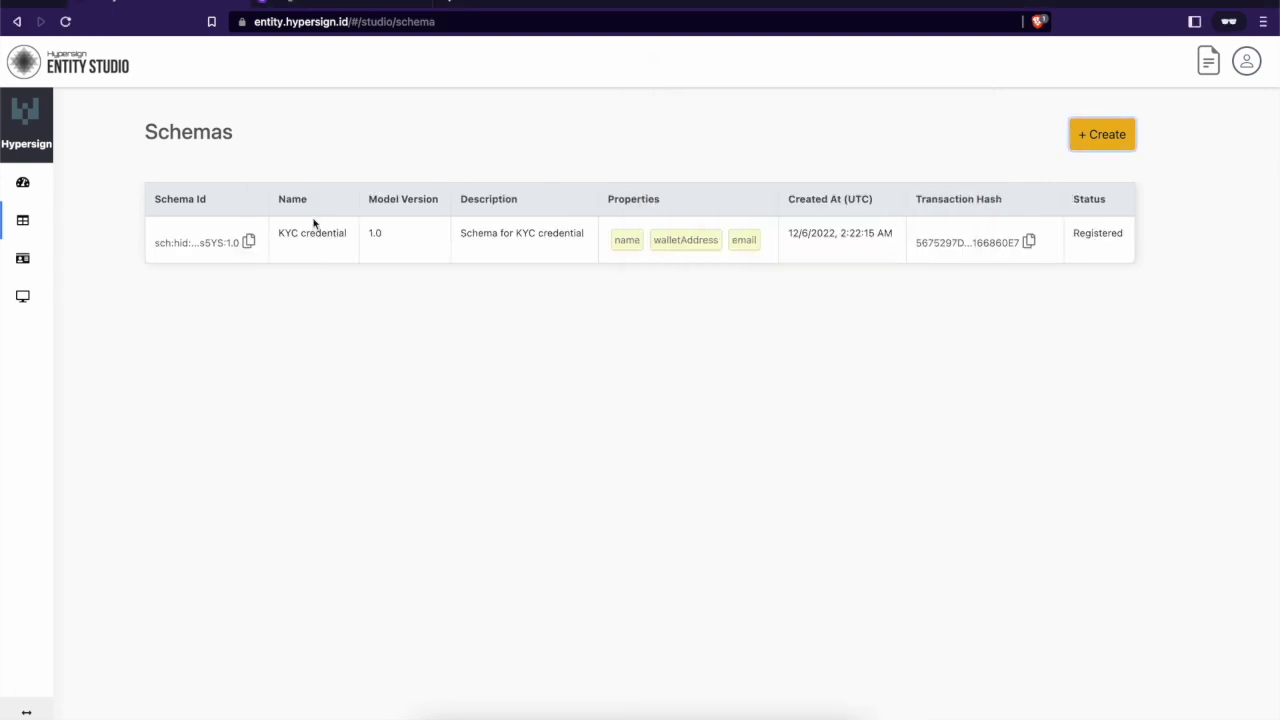
Open the KYC credential schema's document in the explorer and examine its properties and author DID.
{"action": "left_click", "coordinate": [197, 245]}
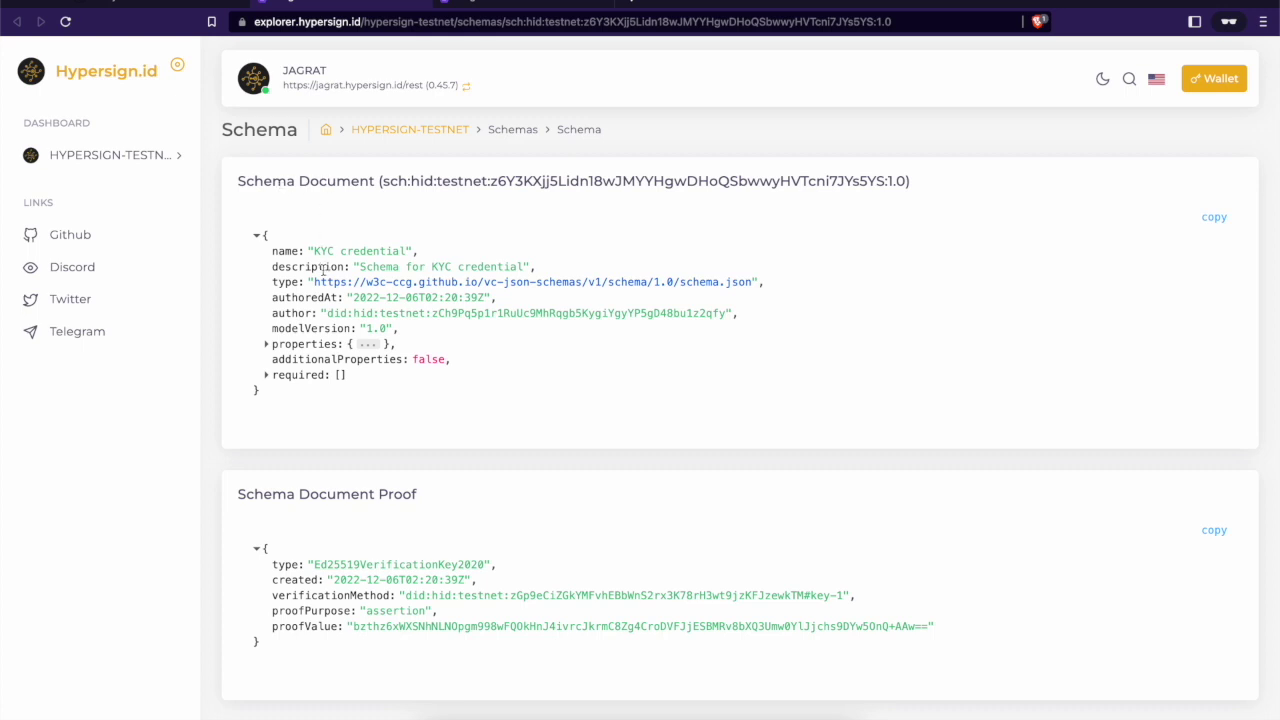
{"action": "left_click", "coordinate": [267, 344]}
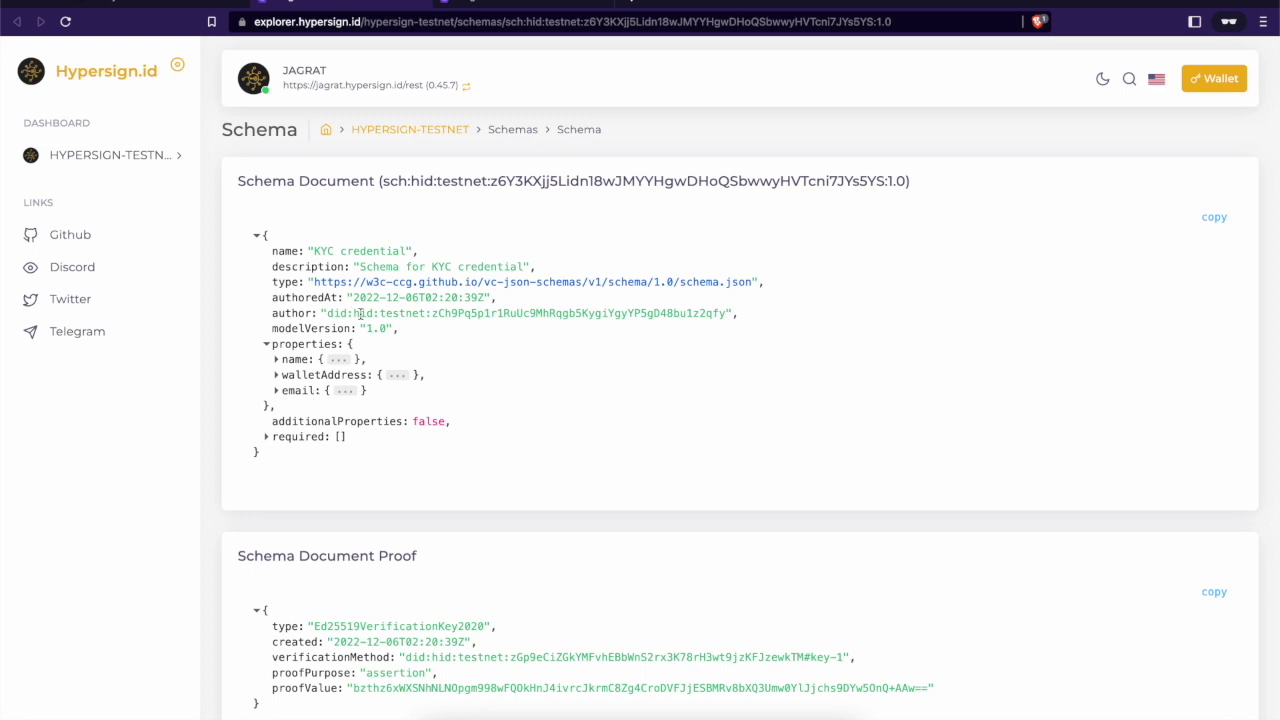
{"action": "left_click_drag", "start_coordinate": [333, 312], "coordinate": [617, 315]}
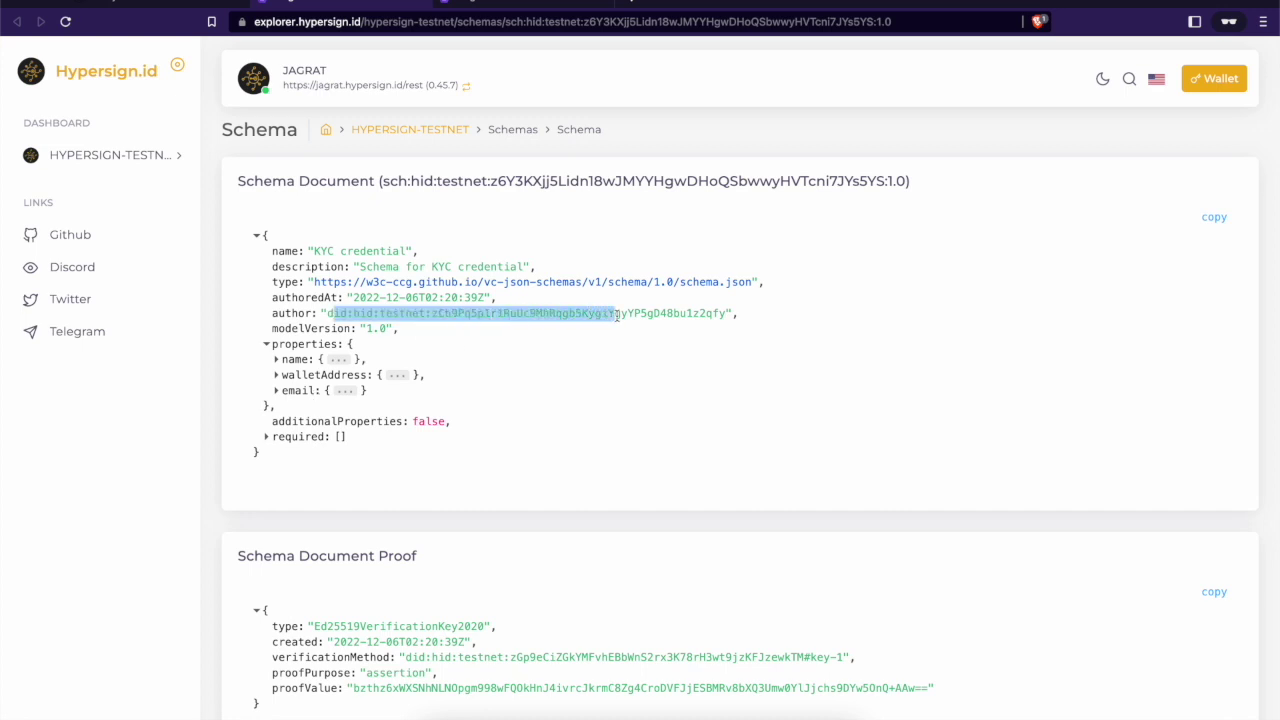
Compare the schema's author DID with the id in the organization's DID document in the explorer.
{"action": "left_click", "coordinate": [617, 314]}
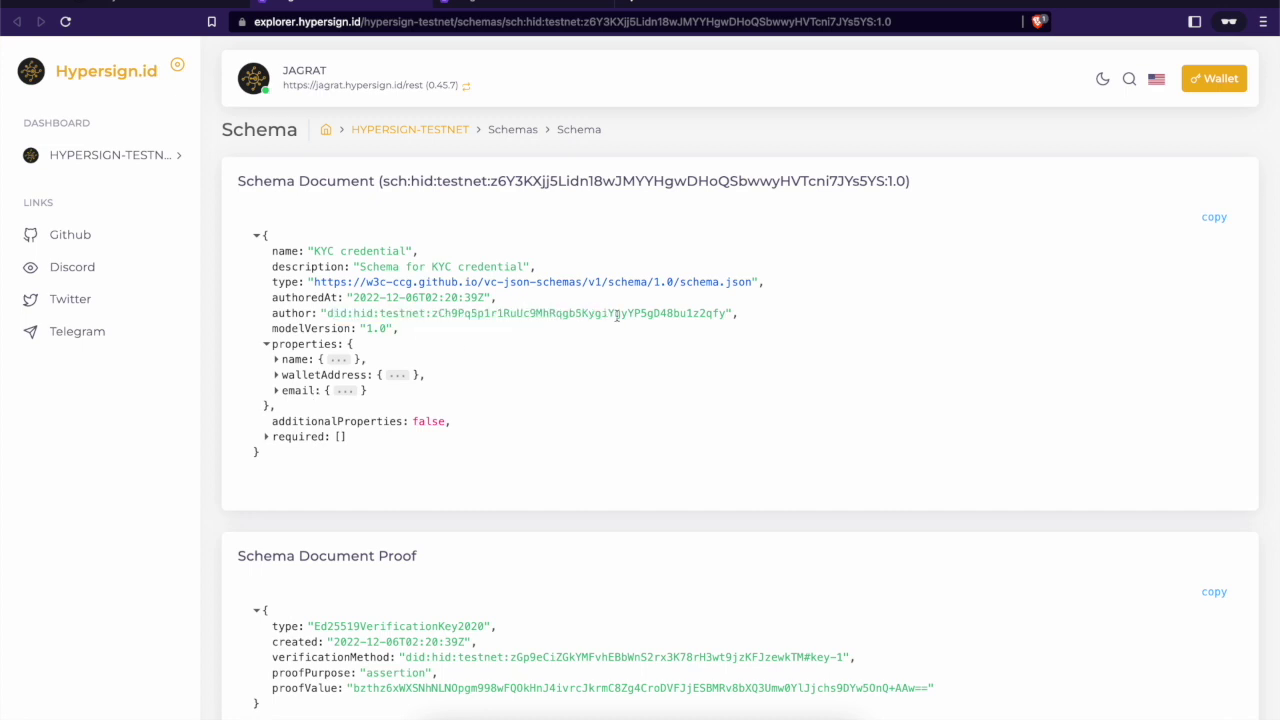
{"action": "left_click", "coordinate": [492, 313]}
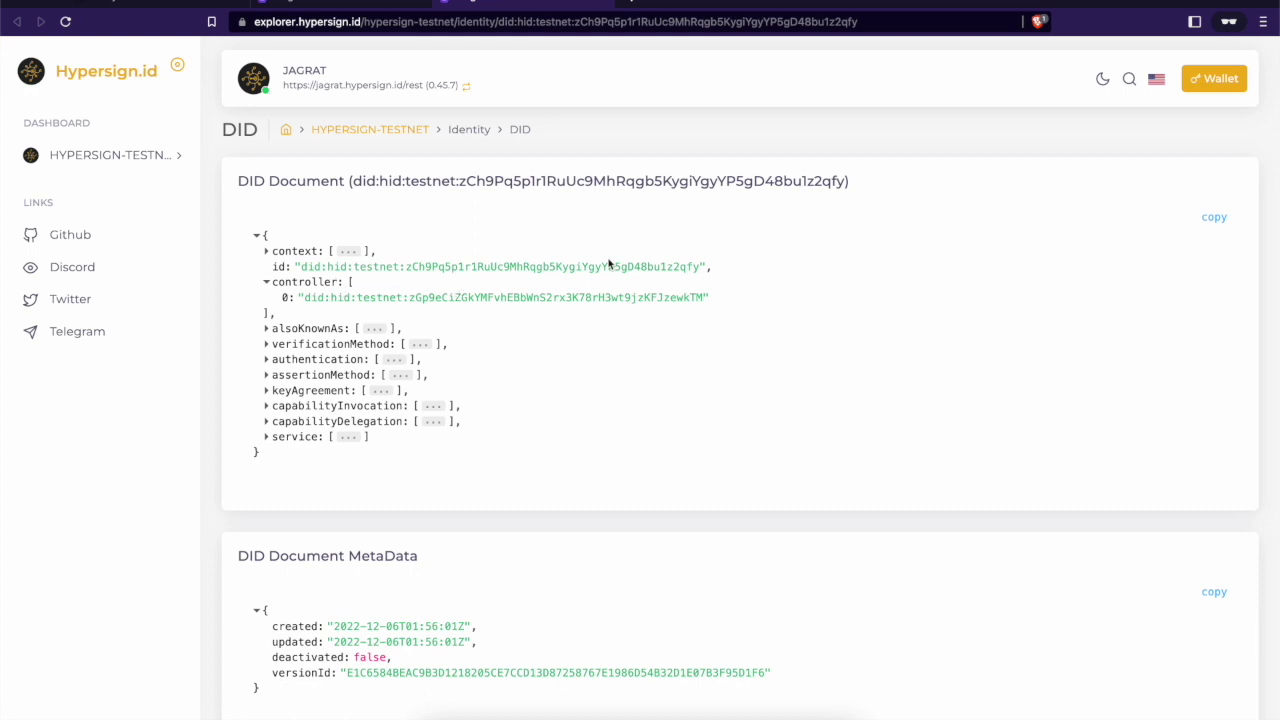
{"action": "left_click_drag", "start_coordinate": [667, 267], "coordinate": [697, 268]}
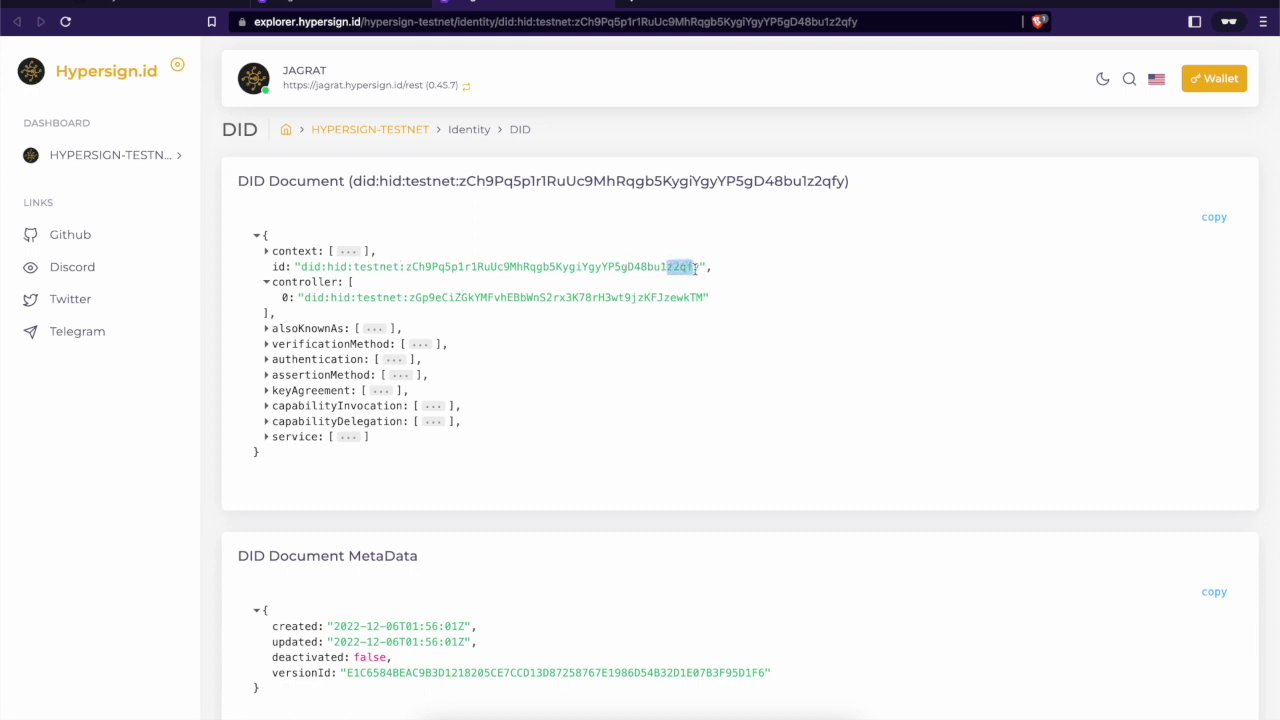
{"action": "left_click", "coordinate": [356, 10]}
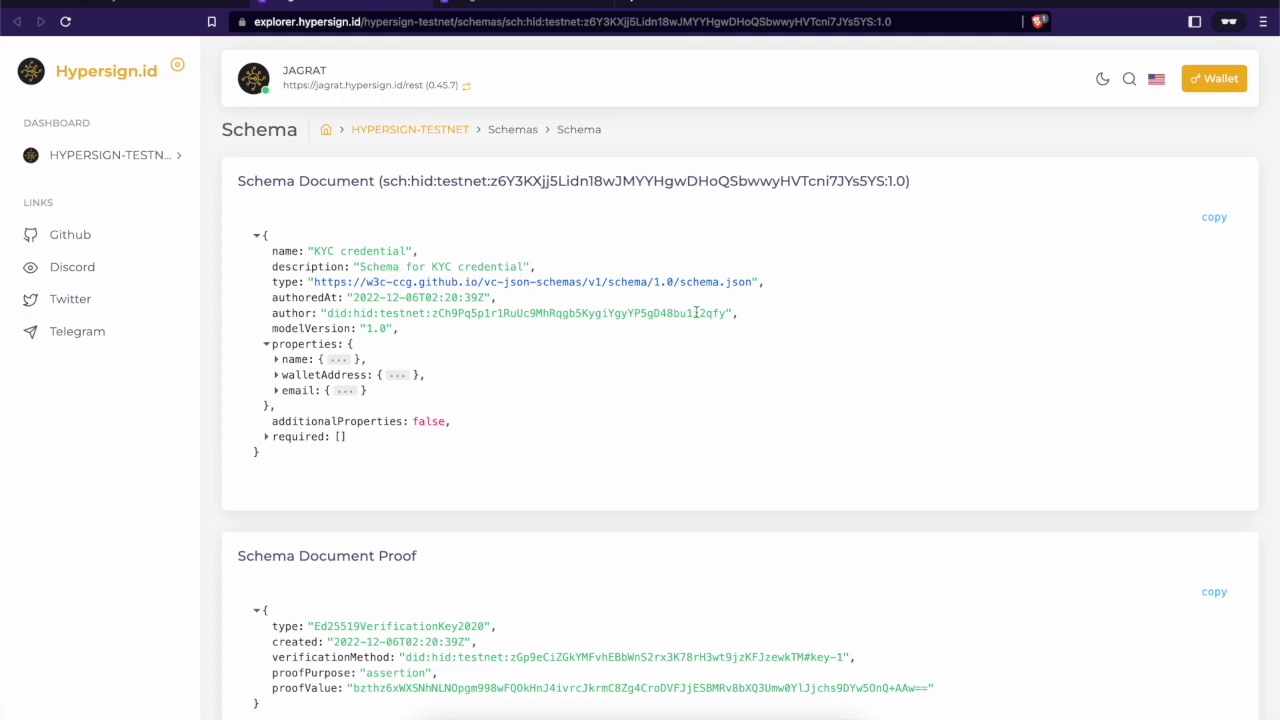
{"action": "left_click_drag", "start_coordinate": [694, 313], "coordinate": [730, 313]}
{"action": "key", "text": "ctrl+Tab"}
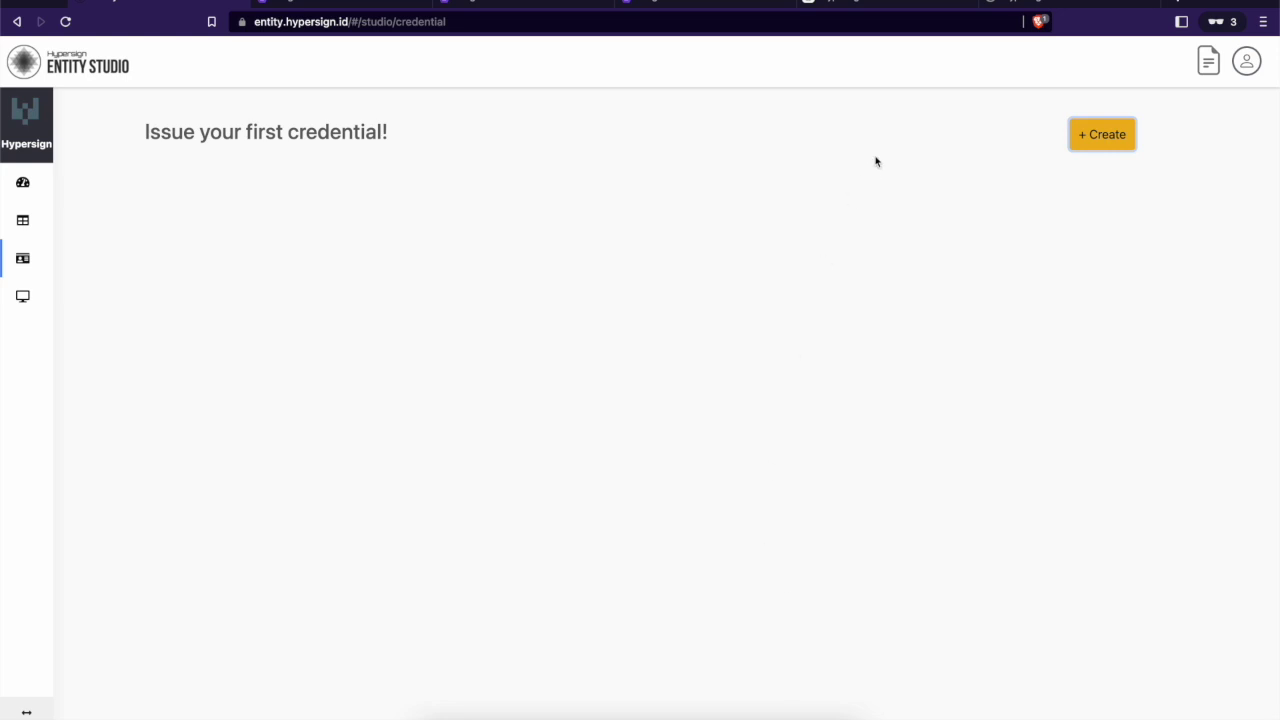
Copy the holder's DID from the Hypersign Wallet home page and enter it as the Subject DID of a new credential in Entity Studio.
{"action": "left_click", "coordinate": [884, 6]}
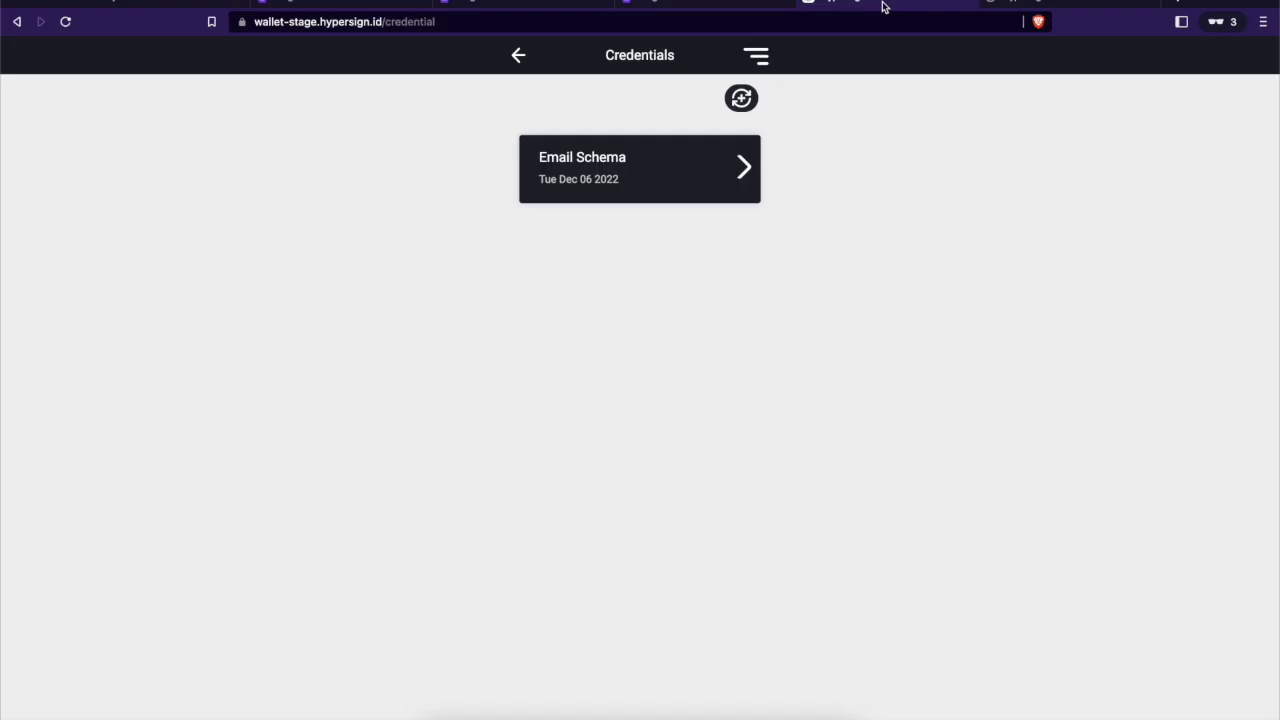
{"action": "left_click", "coordinate": [517, 56]}
{"action": "left_click", "coordinate": [745, 121]}
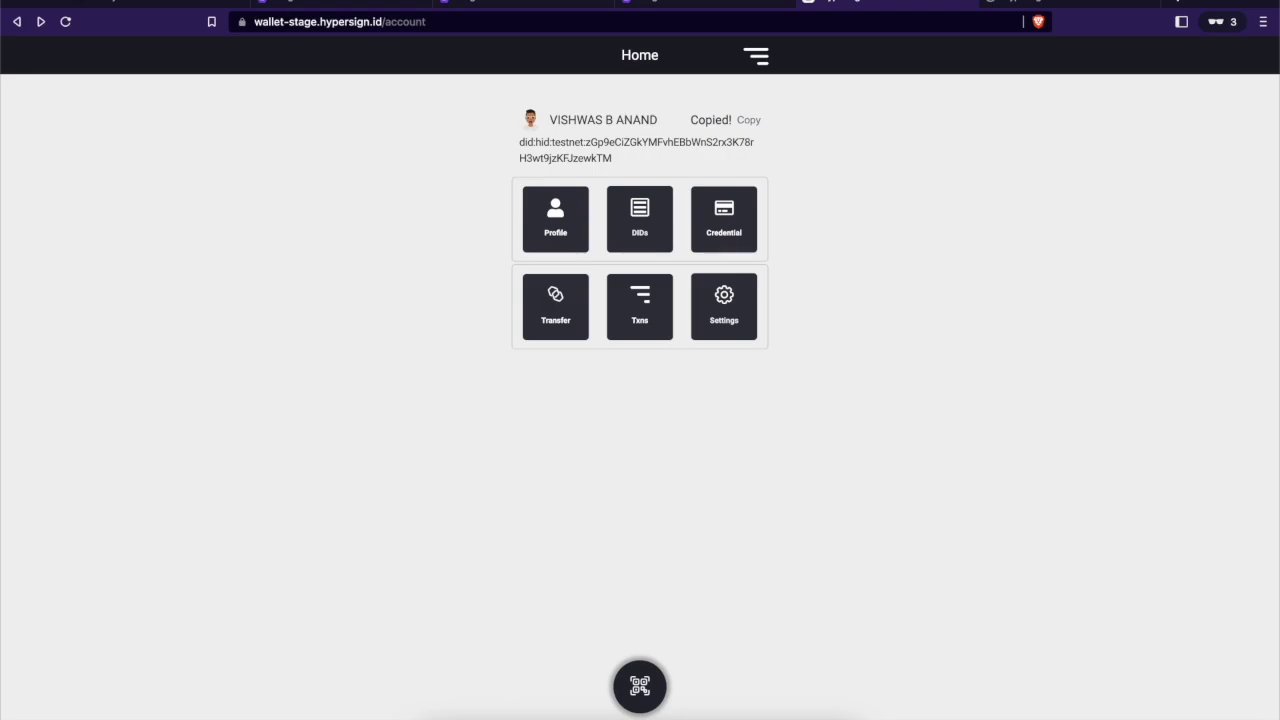
{"action": "left_click", "coordinate": [170, 5]}
{"action": "left_click", "coordinate": [1080, 134]}
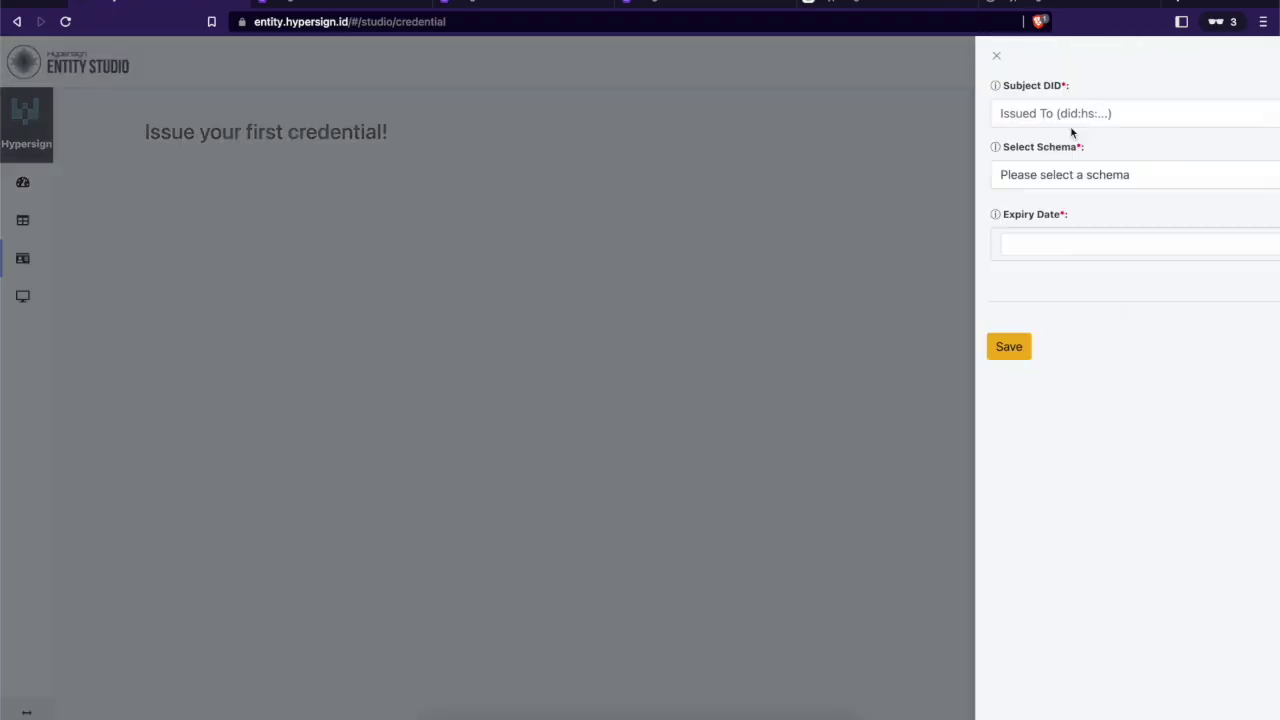
{"action": "left_click", "coordinate": [909, 111]}
{"action": "key", "text": "super+v"}
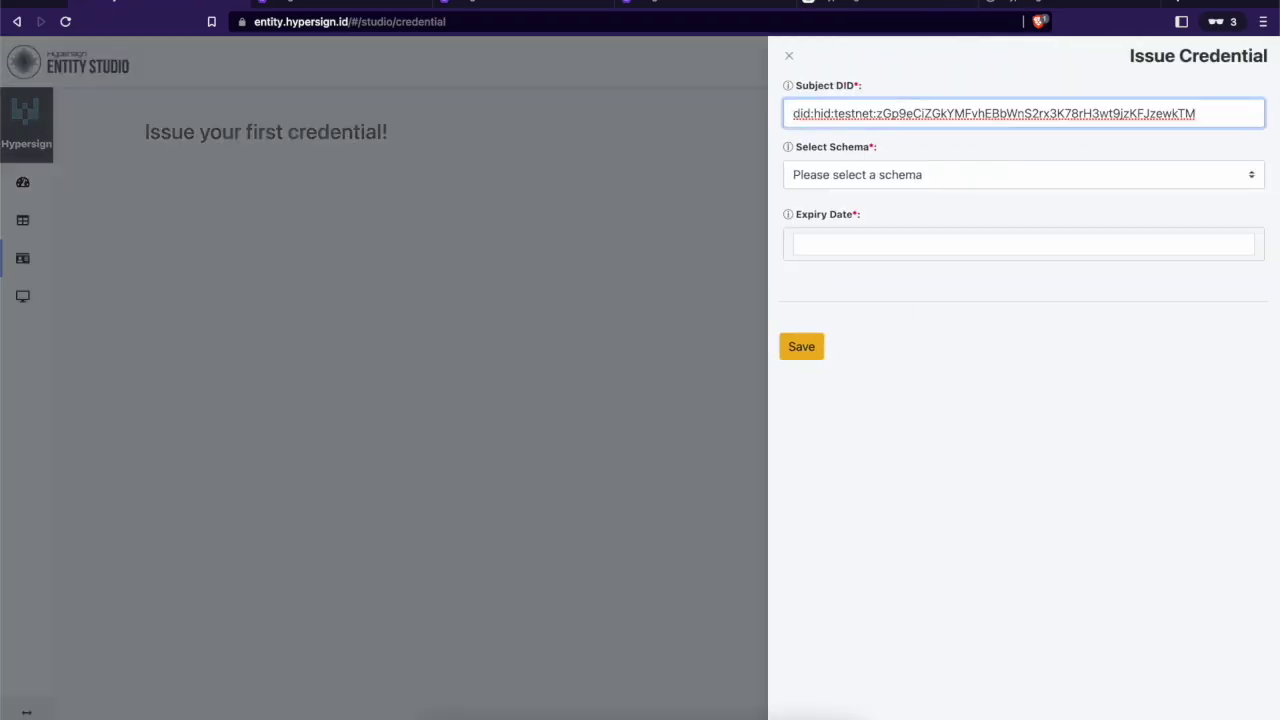
Select the KYC credential schema and fill in the holder's full name, wallet address and email.
{"action": "left_click", "coordinate": [882, 176]}
{"action": "left_click", "coordinate": [878, 195]}
{"action": "left_click", "coordinate": [853, 244]}
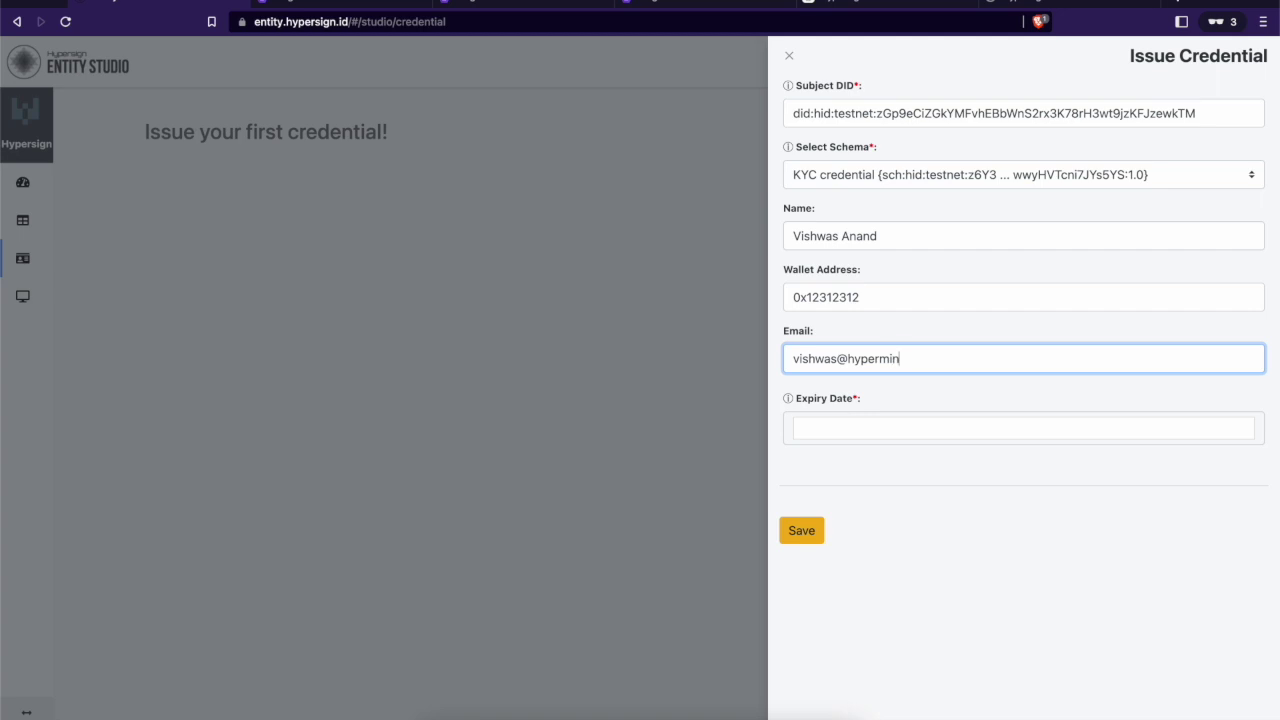
{"action": "type", "text": "ne.in"}
{"action": "key", "text": "Tab"}
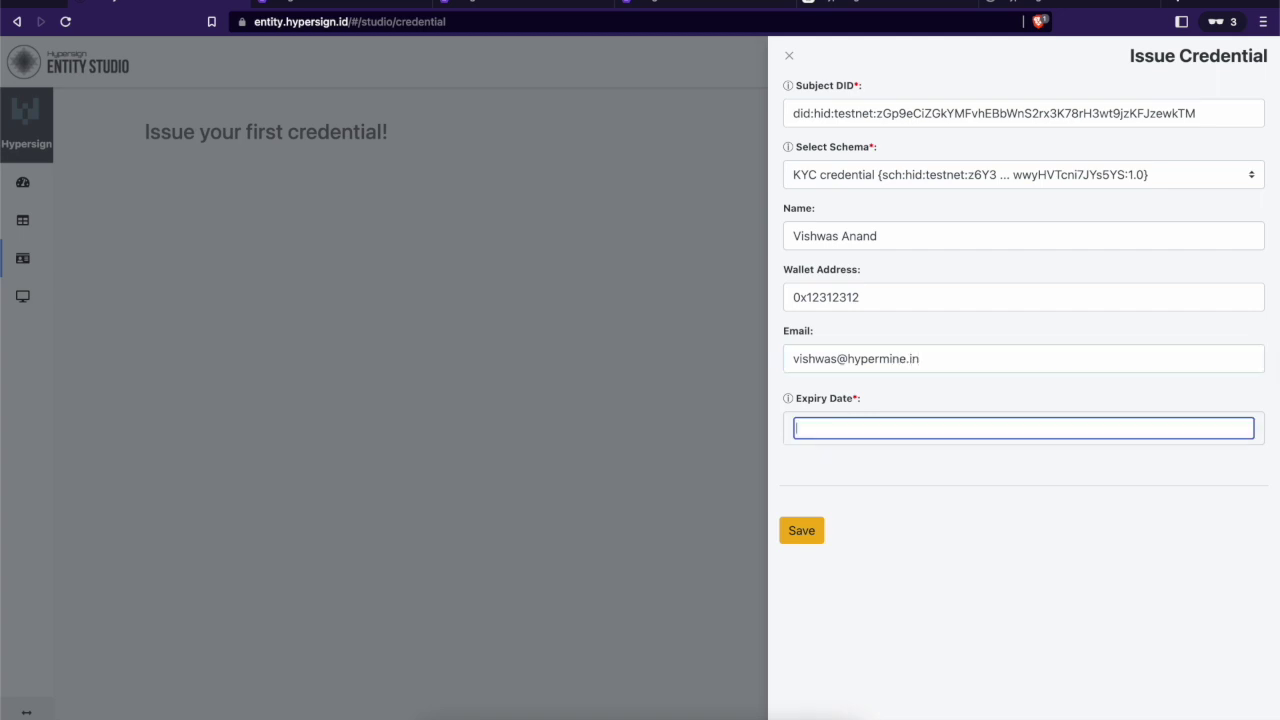
{"action": "left_click", "coordinate": [840, 418]}
{"action": "left_click", "coordinate": [951, 610]}
{"action": "left_click", "coordinate": [937, 638]}
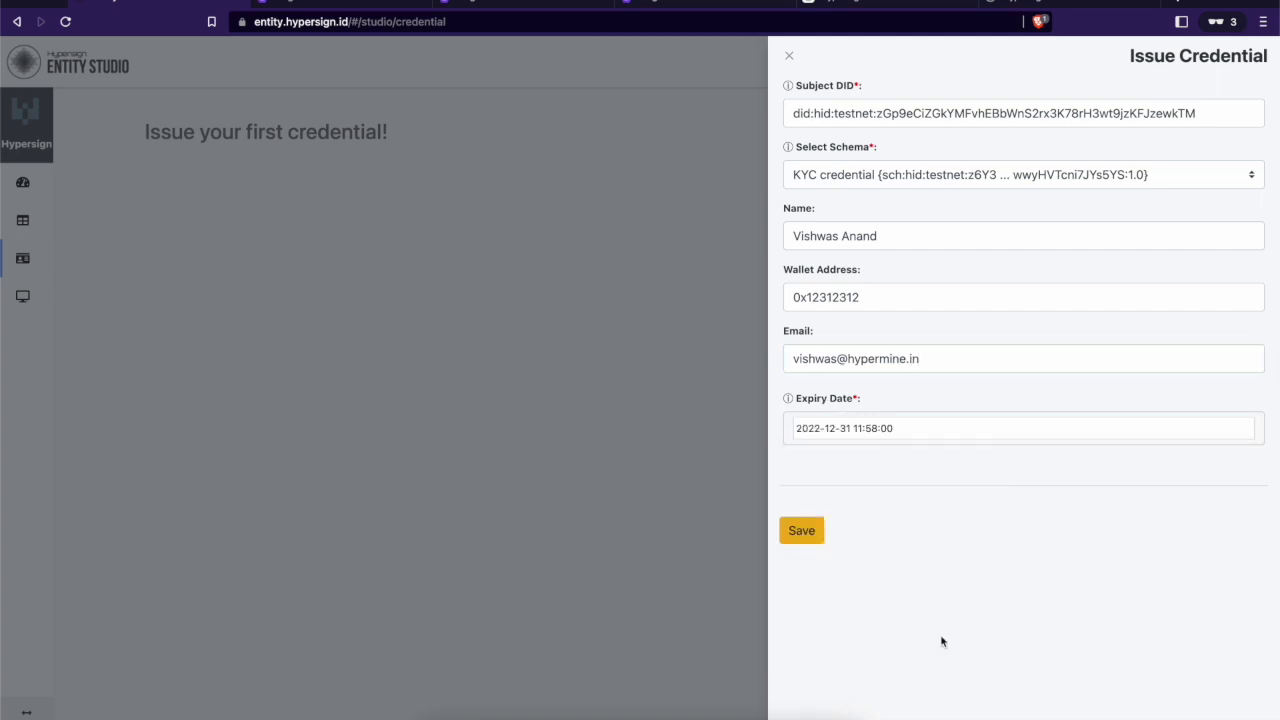
Save the new KYC credential, authorize its signing request in the Hypersign Wallet, and close the wallet window.
{"action": "left_click", "coordinate": [802, 531]}
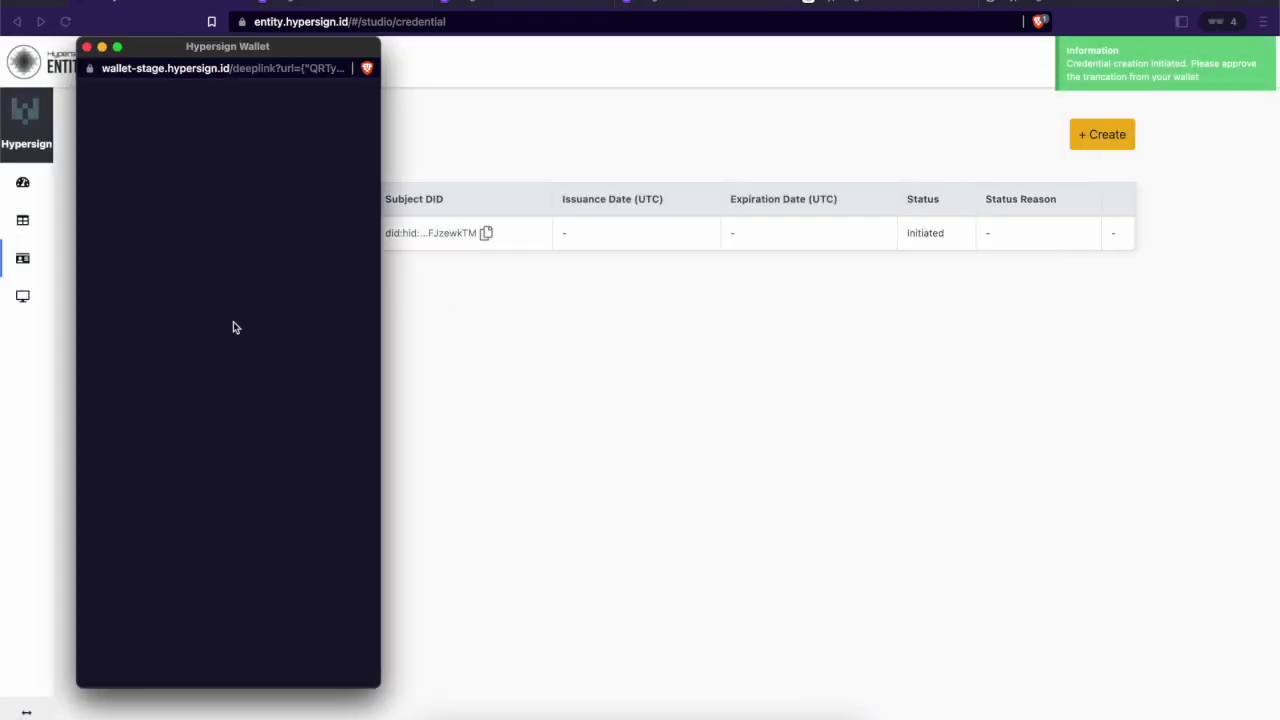
{"action": "left_click_drag", "start_coordinate": [312, 47], "coordinate": [656, 100]}
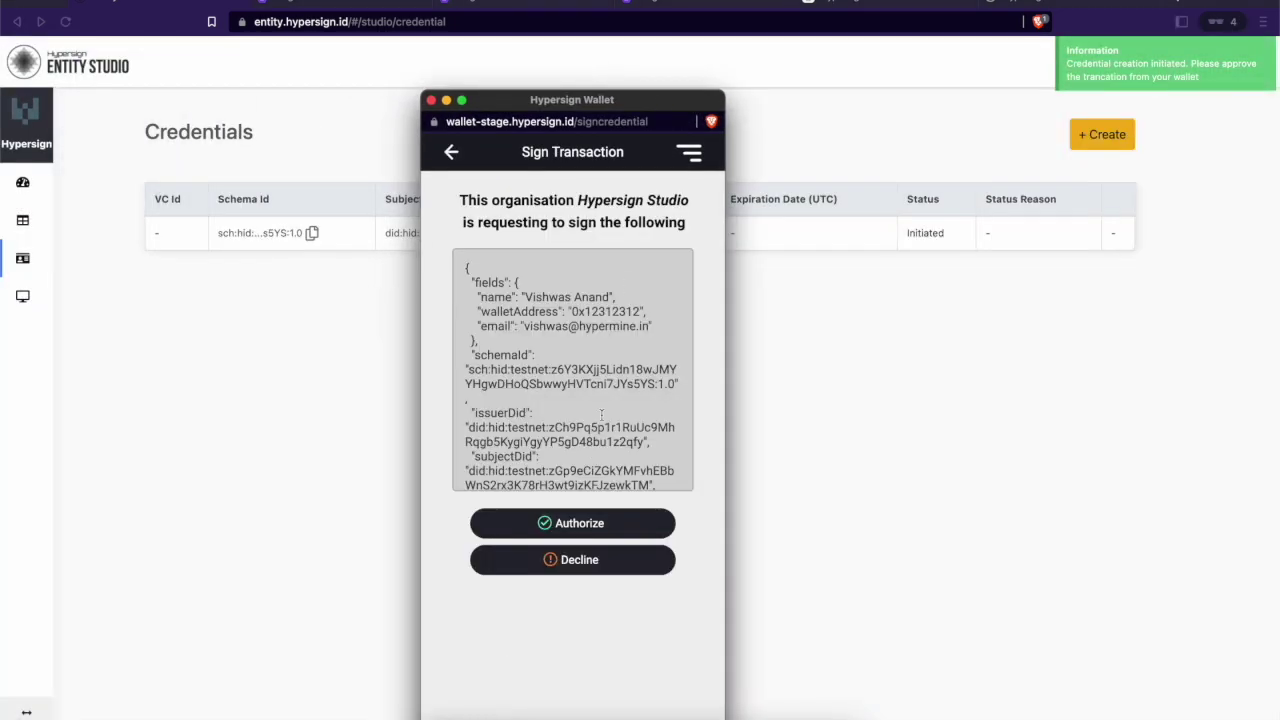
{"action": "left_click", "coordinate": [584, 521]}
{"action": "left_click_drag", "start_coordinate": [658, 97], "coordinate": [770, 83]}
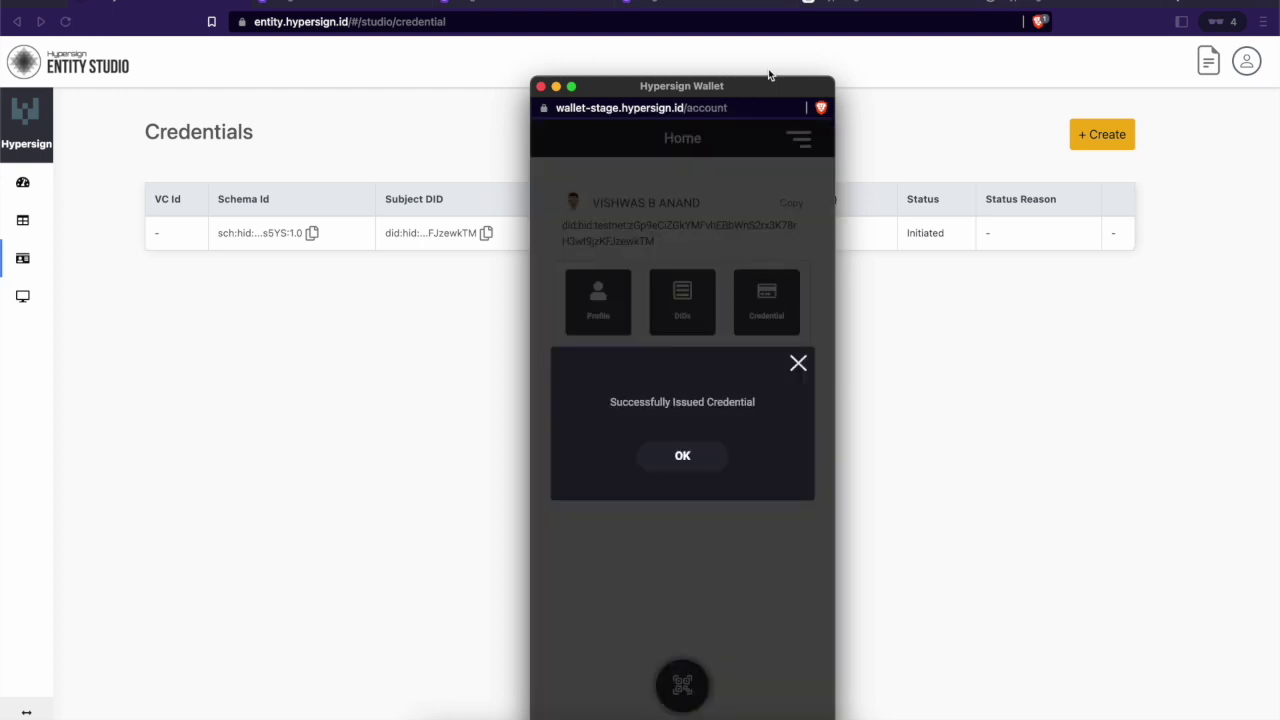
{"action": "left_click", "coordinate": [541, 87]}
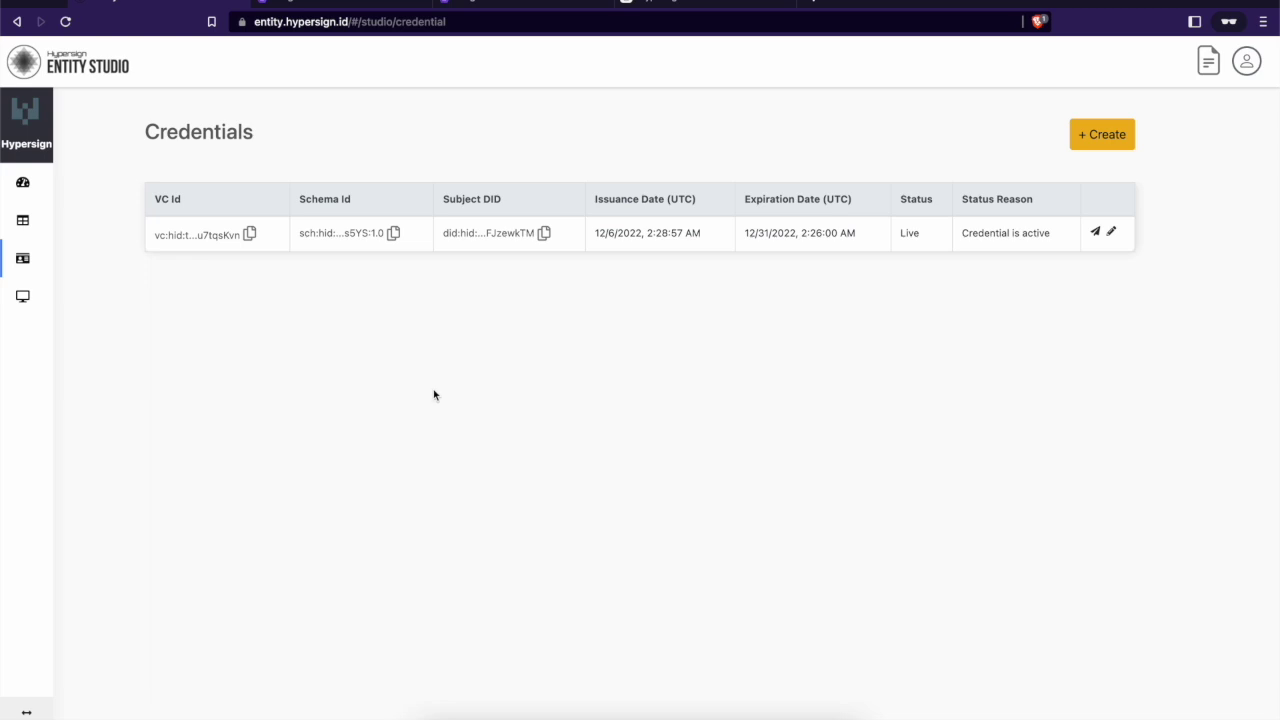
Open the issued credential's status document in the explorer and compare its issuer and proof with the schema and organization DID documents.
{"action": "left_click", "coordinate": [215, 240]}
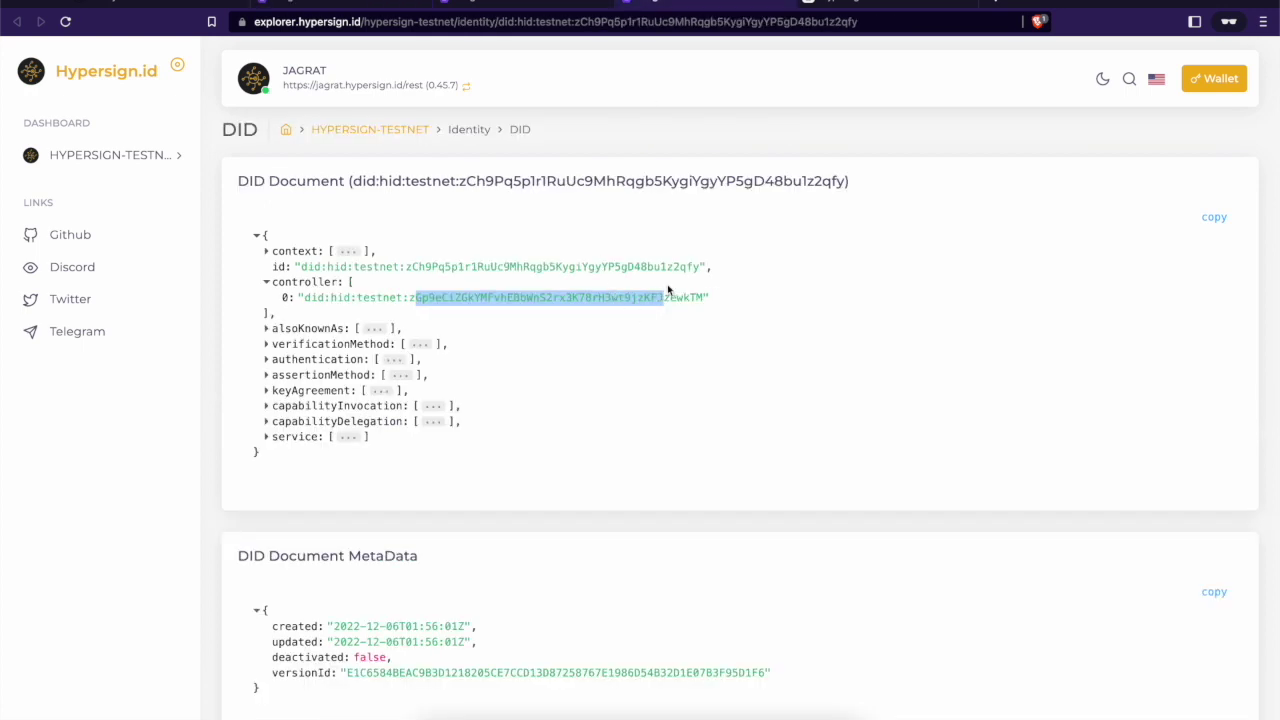
{"action": "left_click", "coordinate": [690, 265]}
{"action": "left_click_drag", "start_coordinate": [690, 265], "coordinate": [669, 266]}
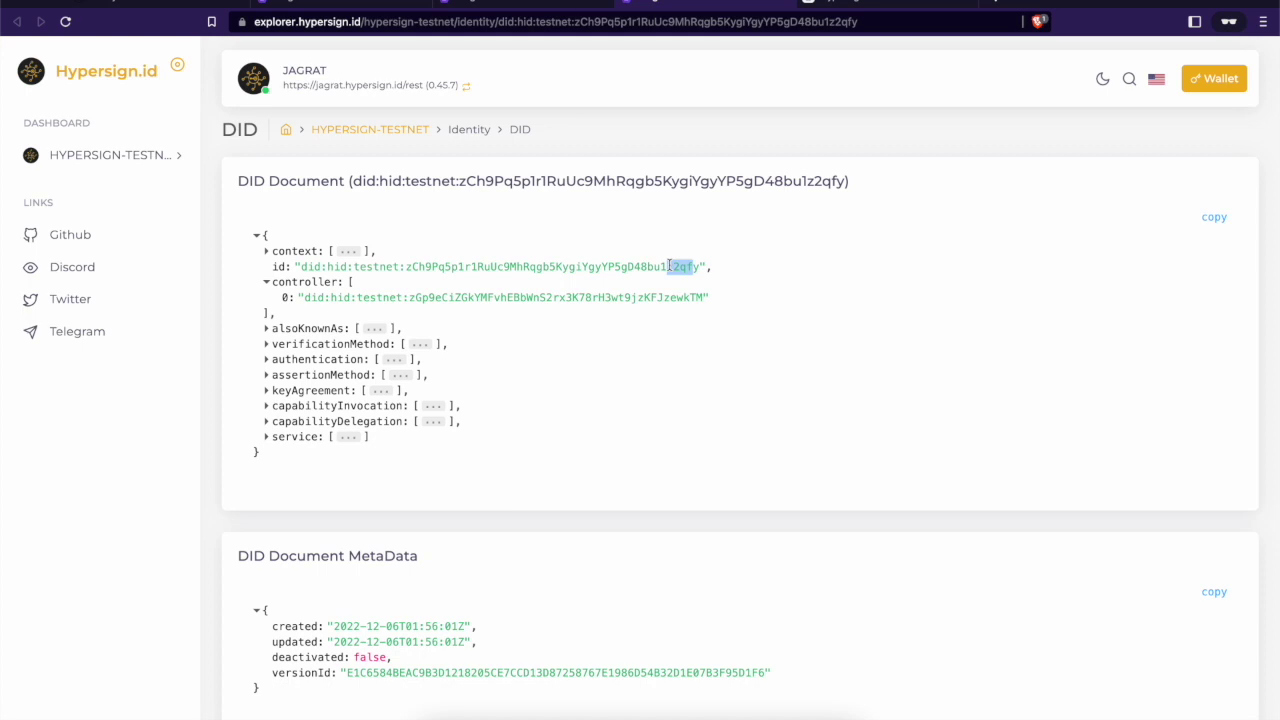
{"action": "left_click_drag", "start_coordinate": [669, 266], "coordinate": [666, 266]}
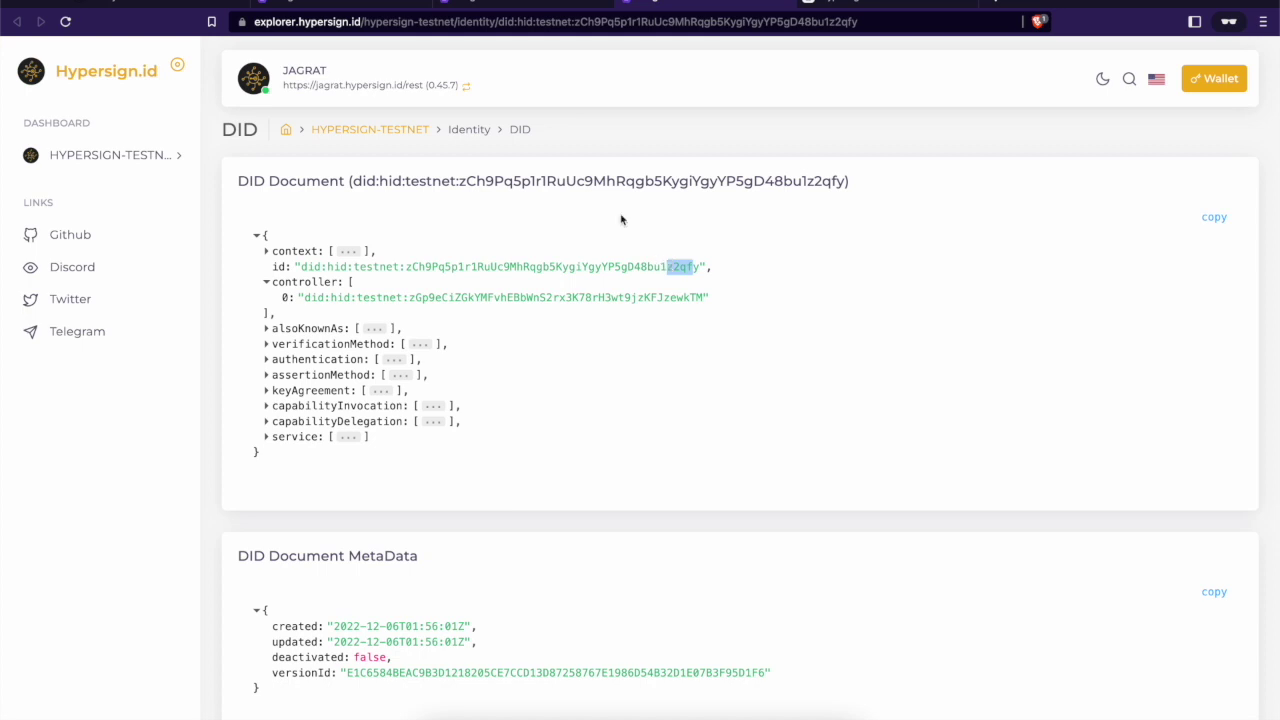
{"action": "left_click", "coordinate": [538, 3]}
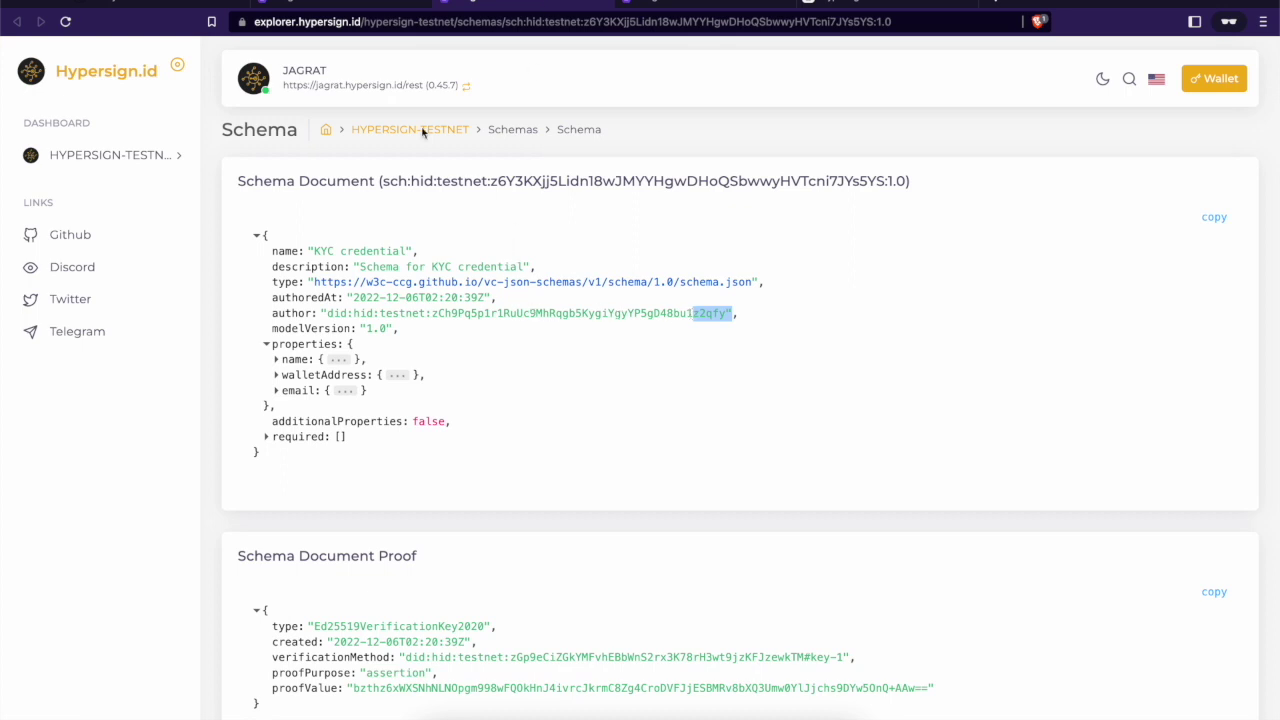
{"action": "left_click", "coordinate": [375, 6]}
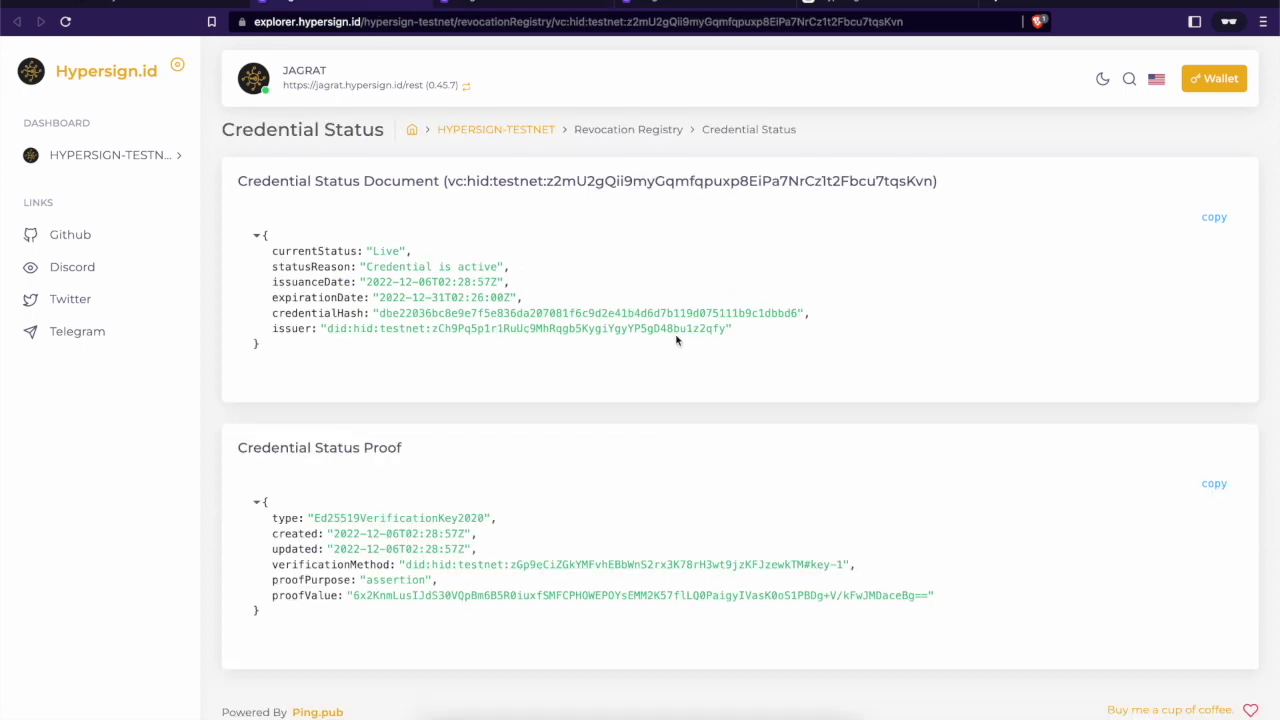
{"action": "left_click", "coordinate": [720, 6]}
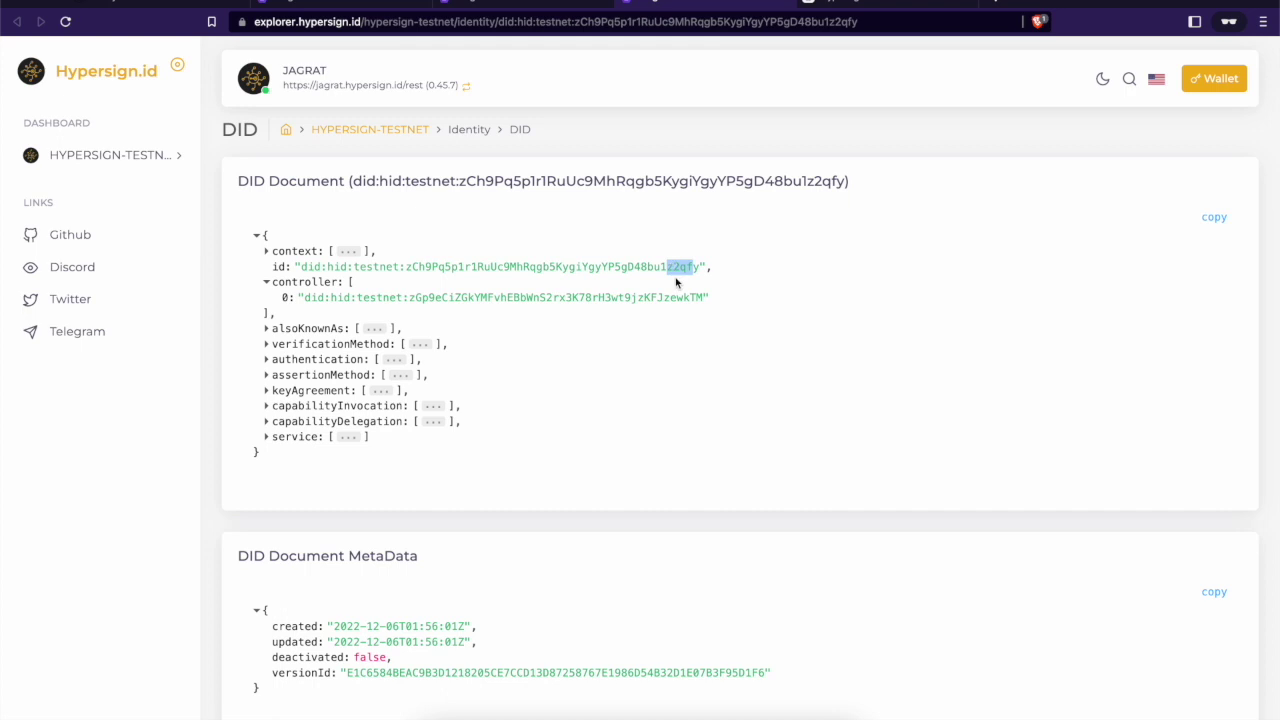
{"action": "left_click", "coordinate": [580, 300]}
{"action": "left_click", "coordinate": [369, 4]}
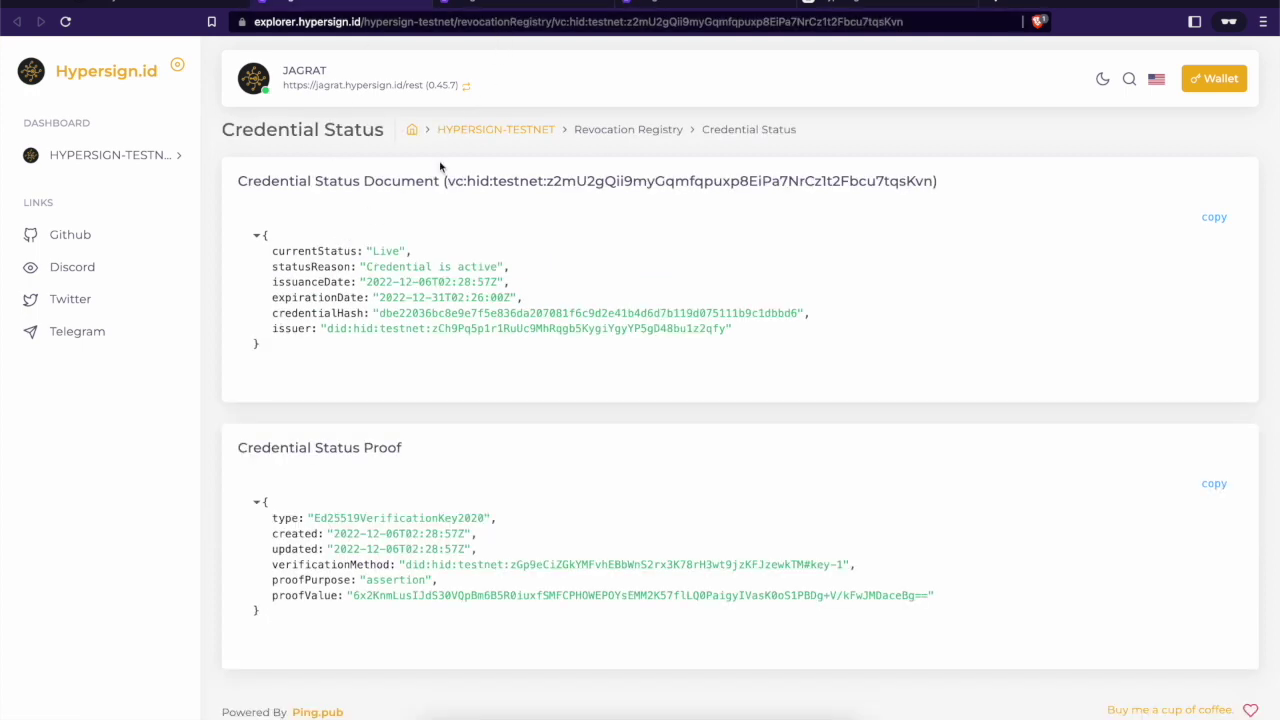
{"action": "left_click", "coordinate": [660, 4]}
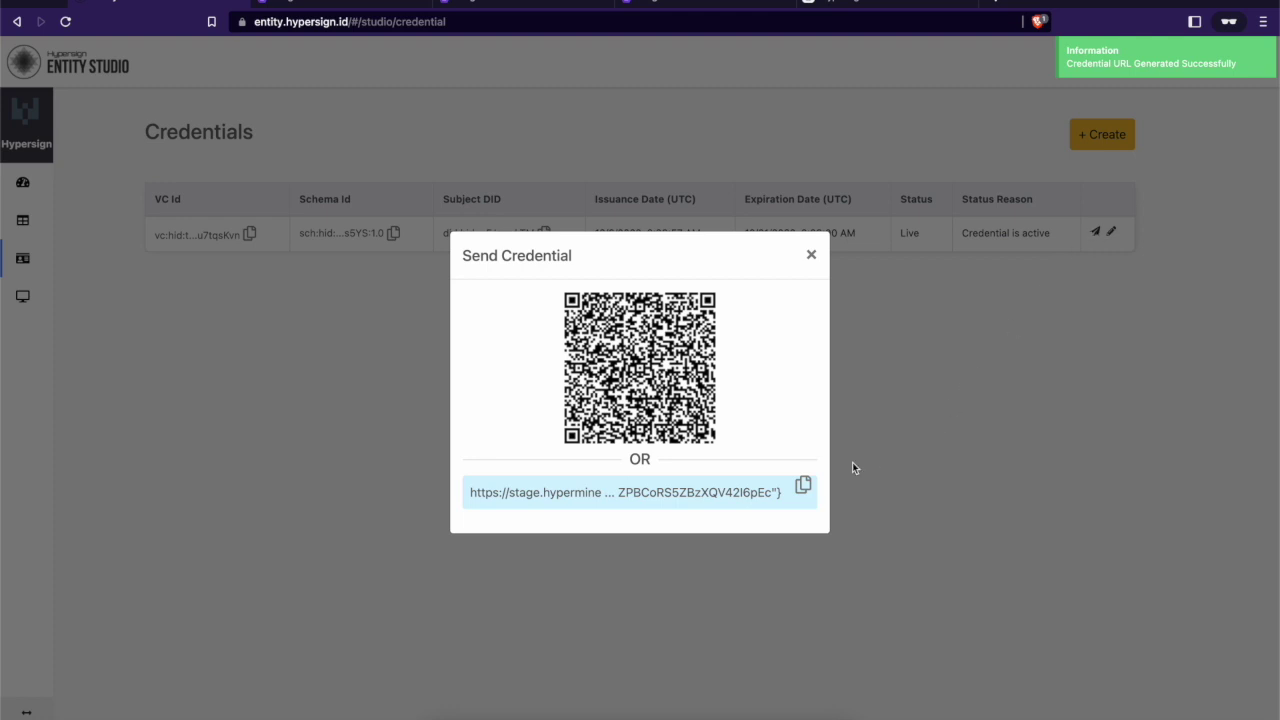
Copy the KYC credential's sharing link and view the credentials held in the Hypersign Wallet.
{"action": "left_click", "coordinate": [805, 486]}
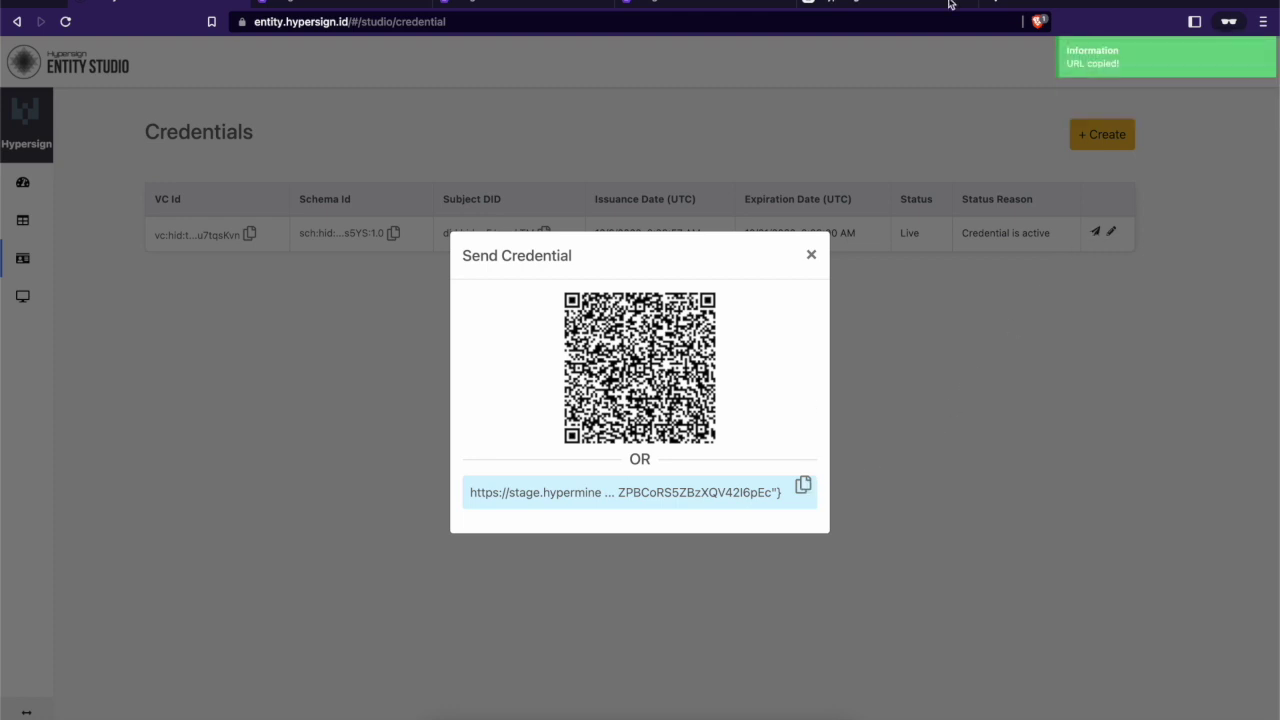
{"action": "left_click", "coordinate": [913, 6]}
{"action": "left_click", "coordinate": [742, 220]}
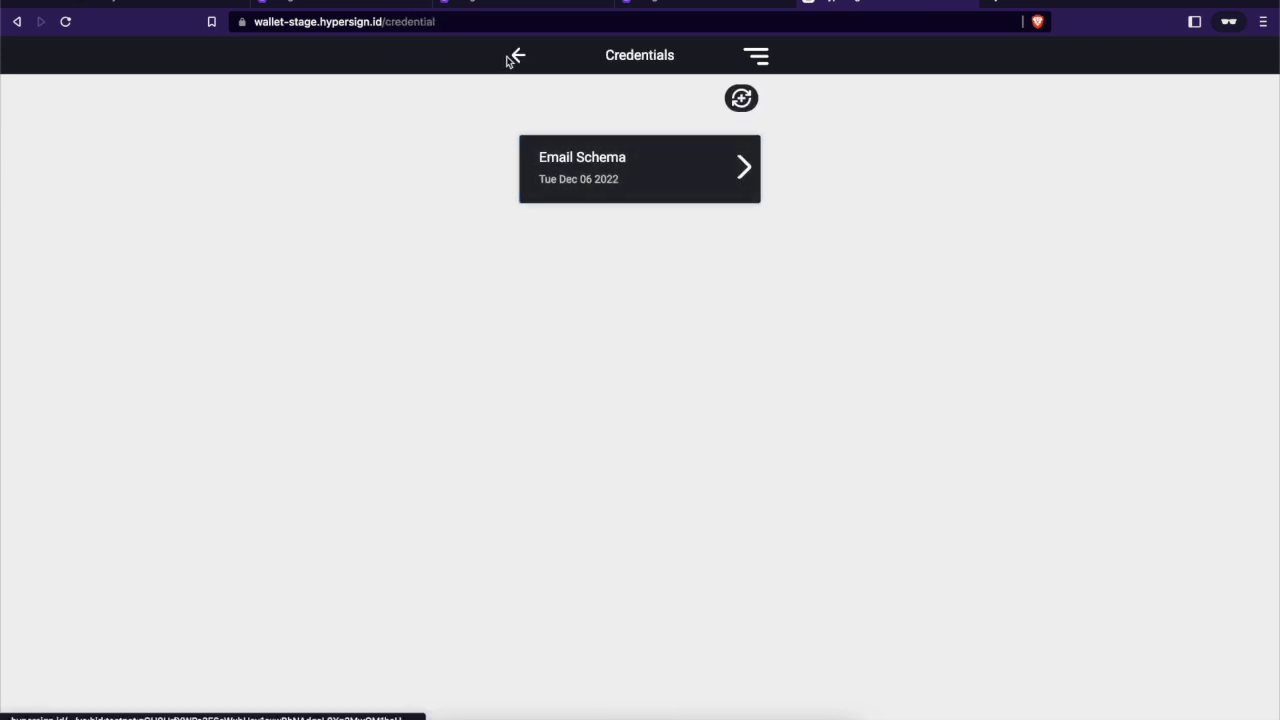
Open the copied credential link in a new browser tab and accept the KYC credential into the web wallet.
{"action": "left_click", "coordinate": [998, 5]}
{"action": "key", "text": "ctrl+v"}
{"action": "key", "text": "Return"}
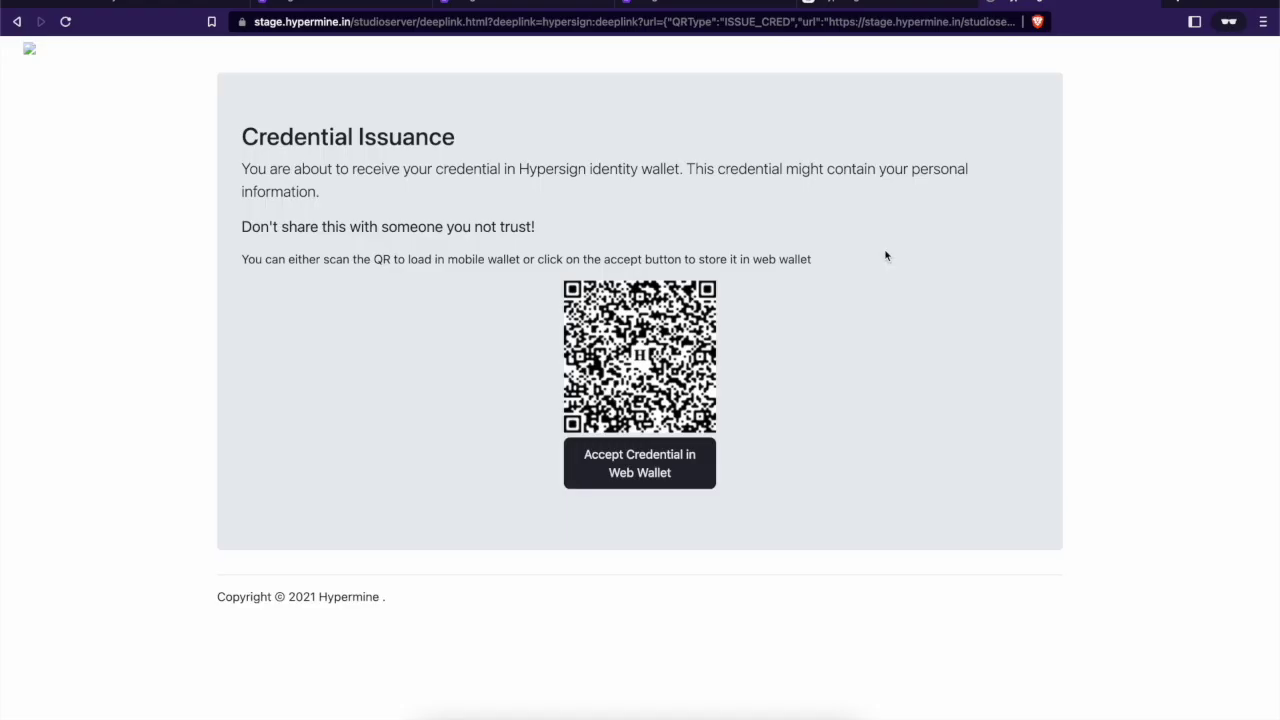
{"action": "left_click", "coordinate": [648, 472]}
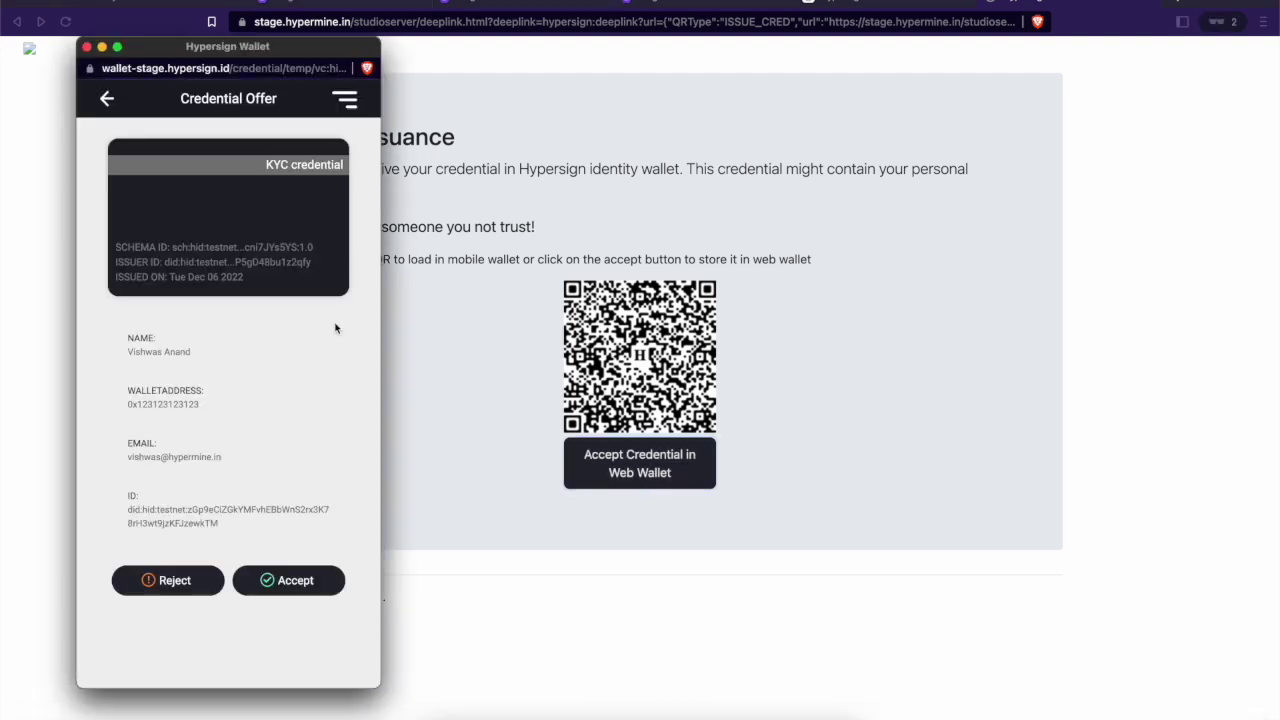
{"action": "left_click", "coordinate": [279, 581]}
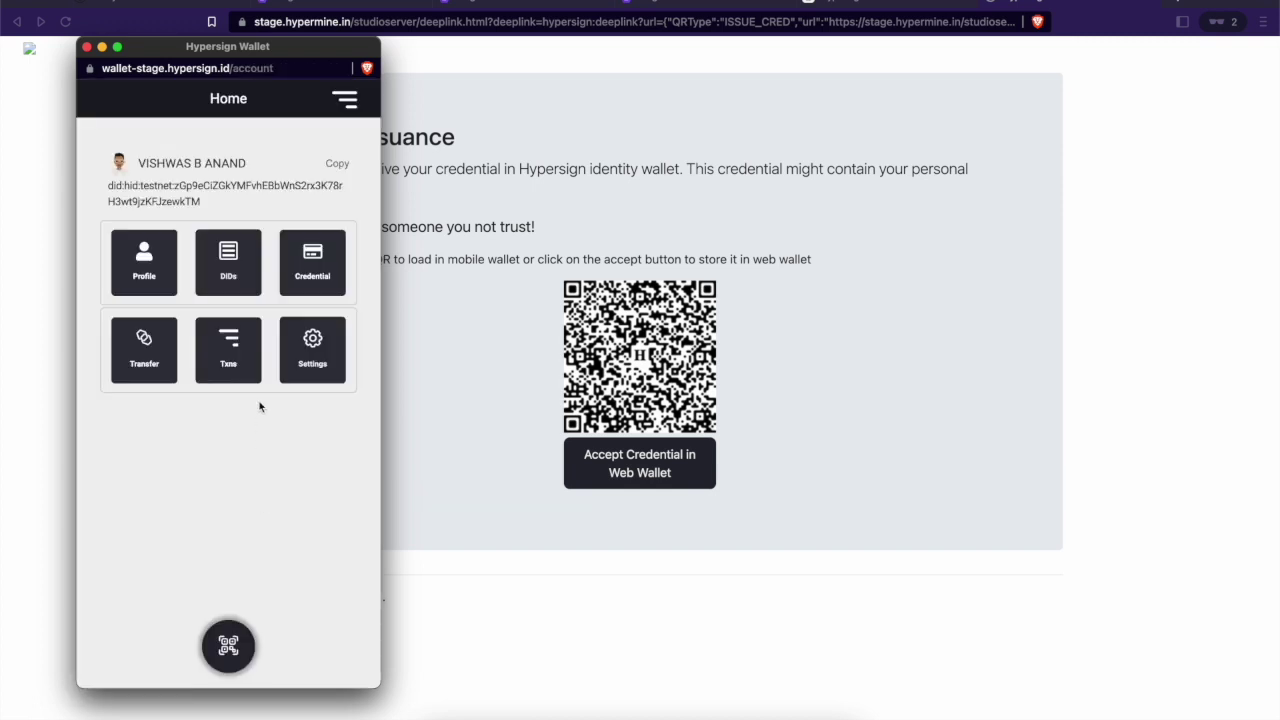
Open the KYC credential stored in the wallet and examine its issuer ID and field details.
{"action": "left_click", "coordinate": [304, 264]}
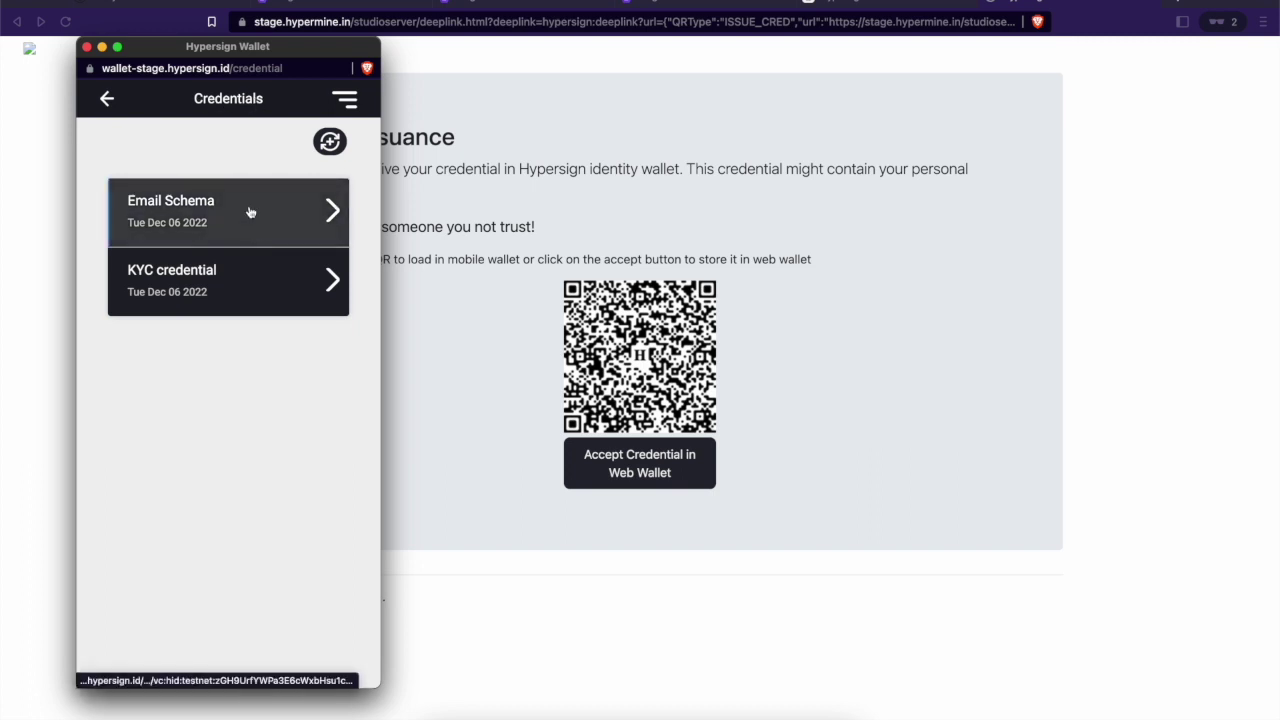
{"action": "left_click", "coordinate": [245, 289]}
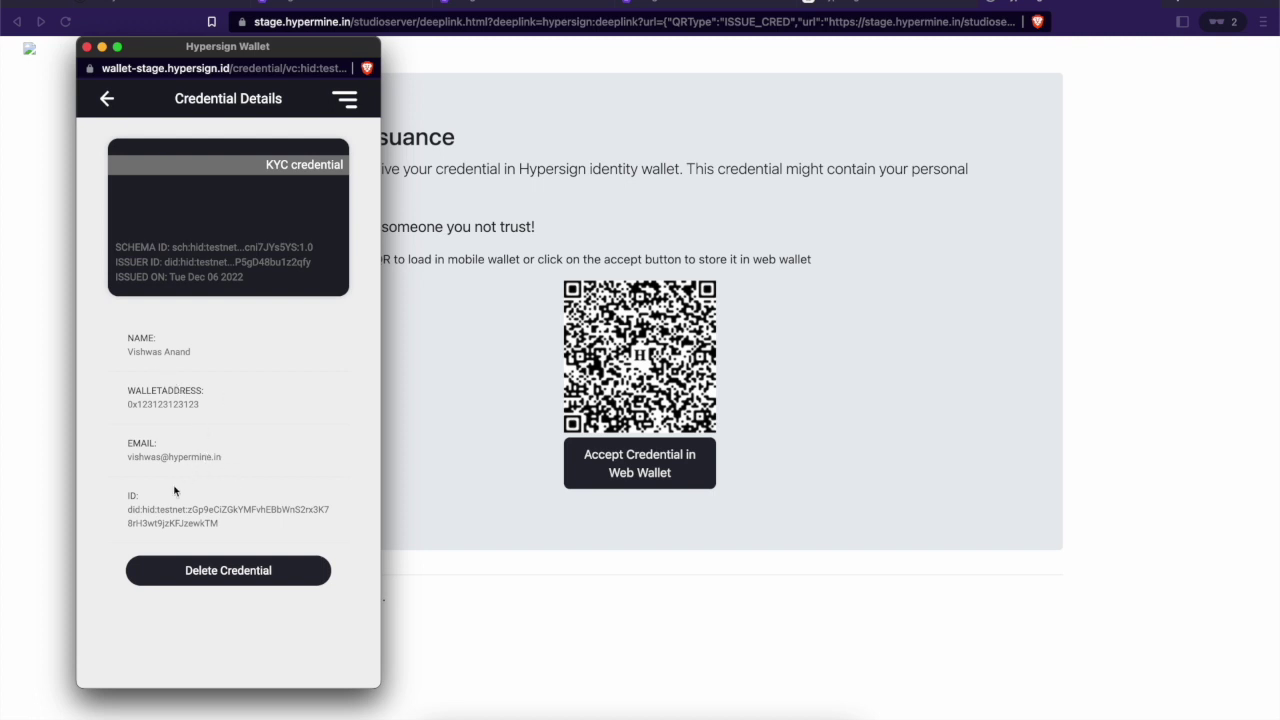
{"action": "left_click_drag", "start_coordinate": [170, 262], "coordinate": [281, 262]}
{"action": "left_click", "coordinate": [310, 263]}
{"action": "left_click", "coordinate": [281, 262]}
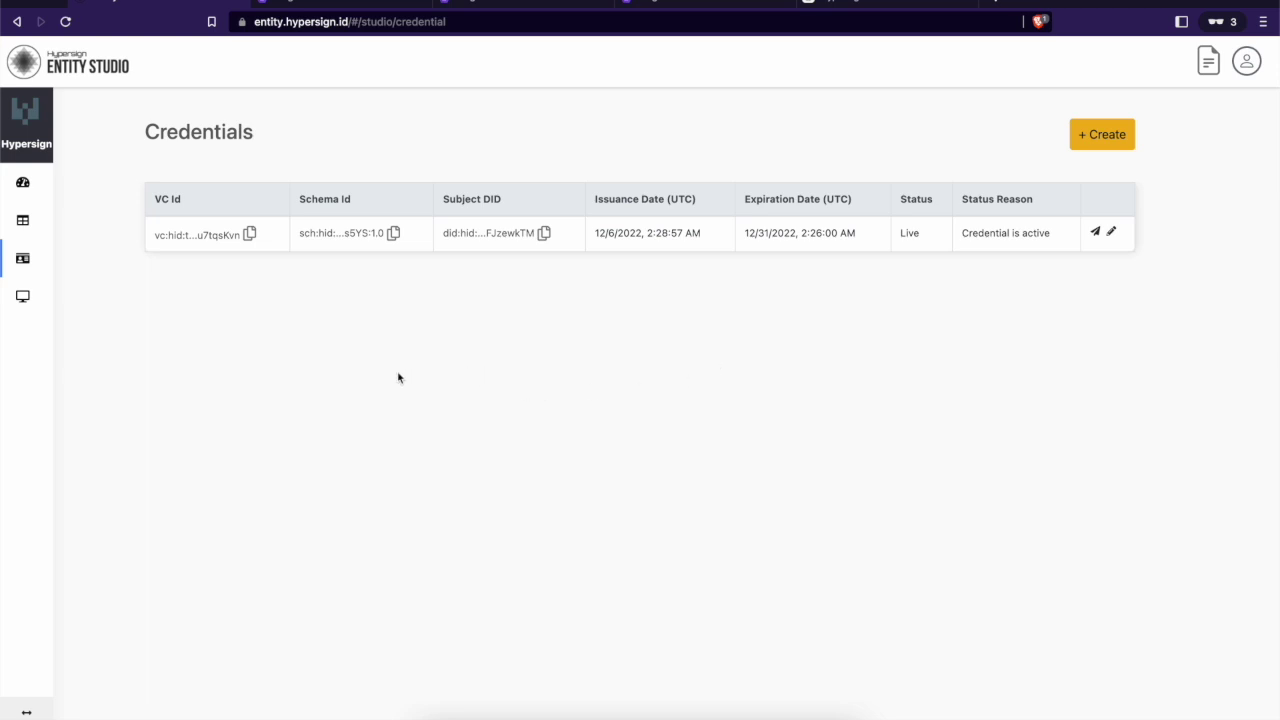
Start a presentation template named "KYC Presentation template" based on the KYC credential schema.
{"action": "left_click", "coordinate": [25, 298]}
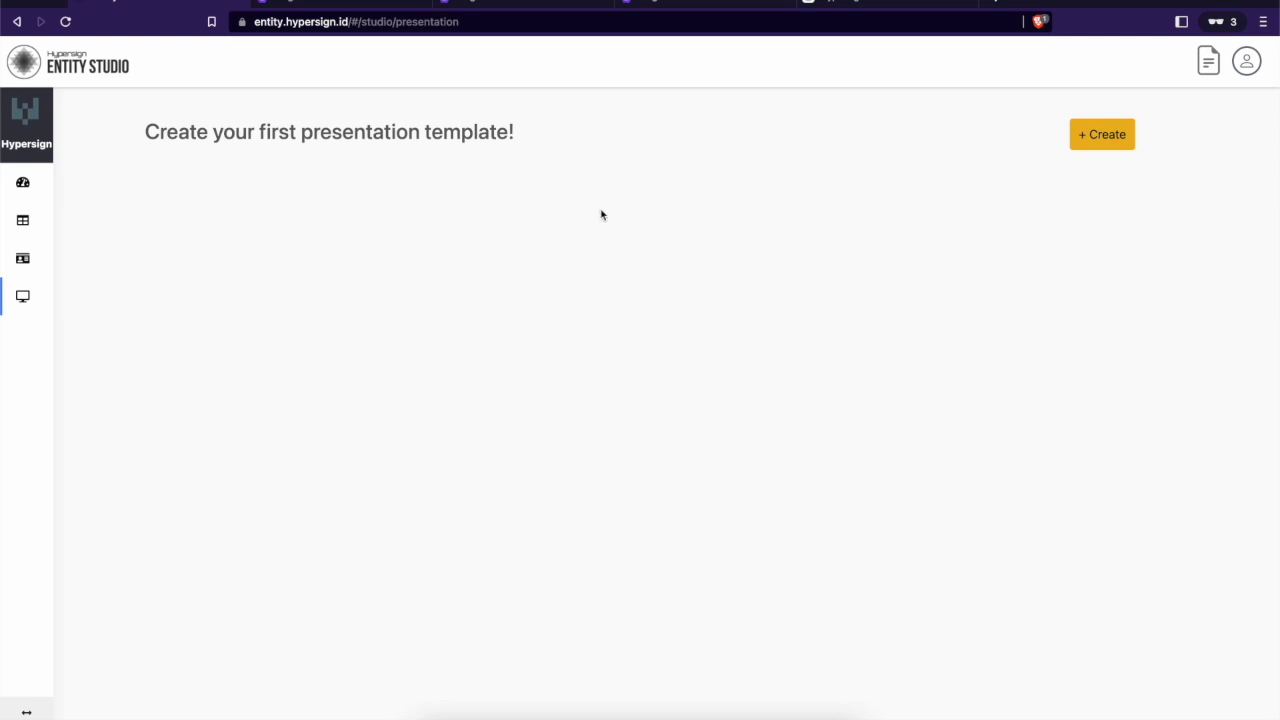
{"action": "left_click", "coordinate": [1091, 137]}
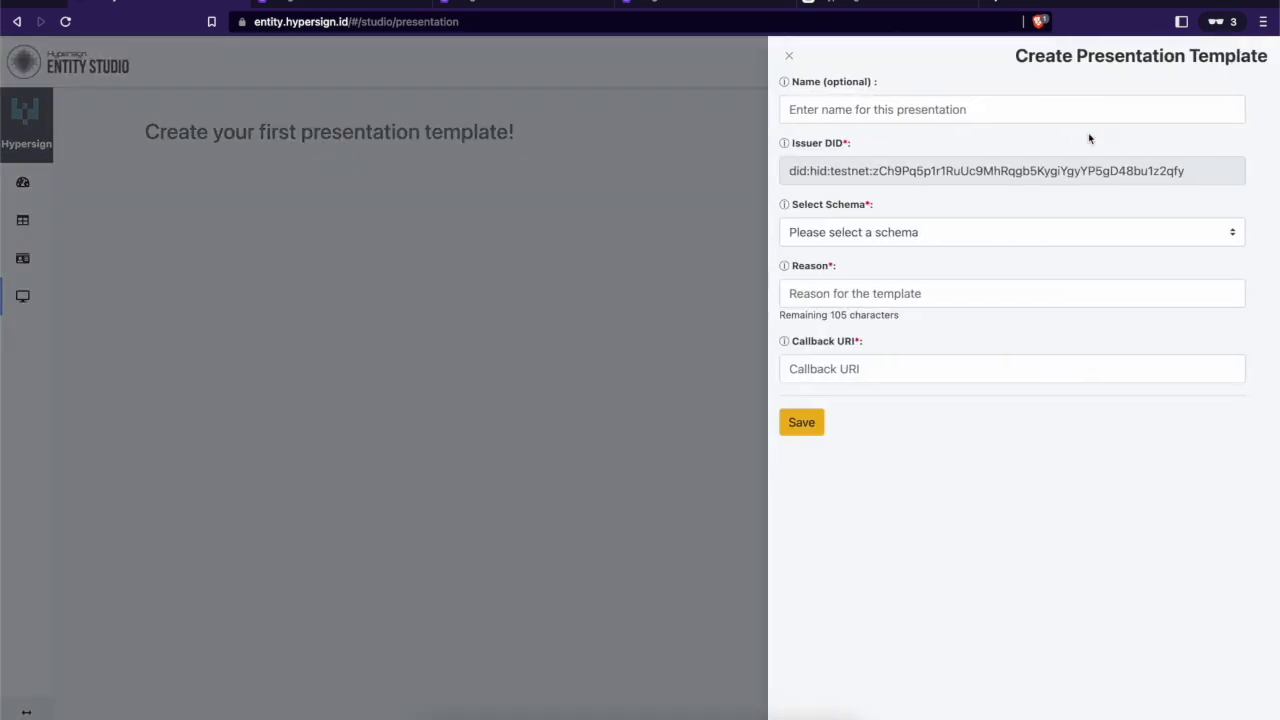
{"action": "left_click", "coordinate": [880, 112]}
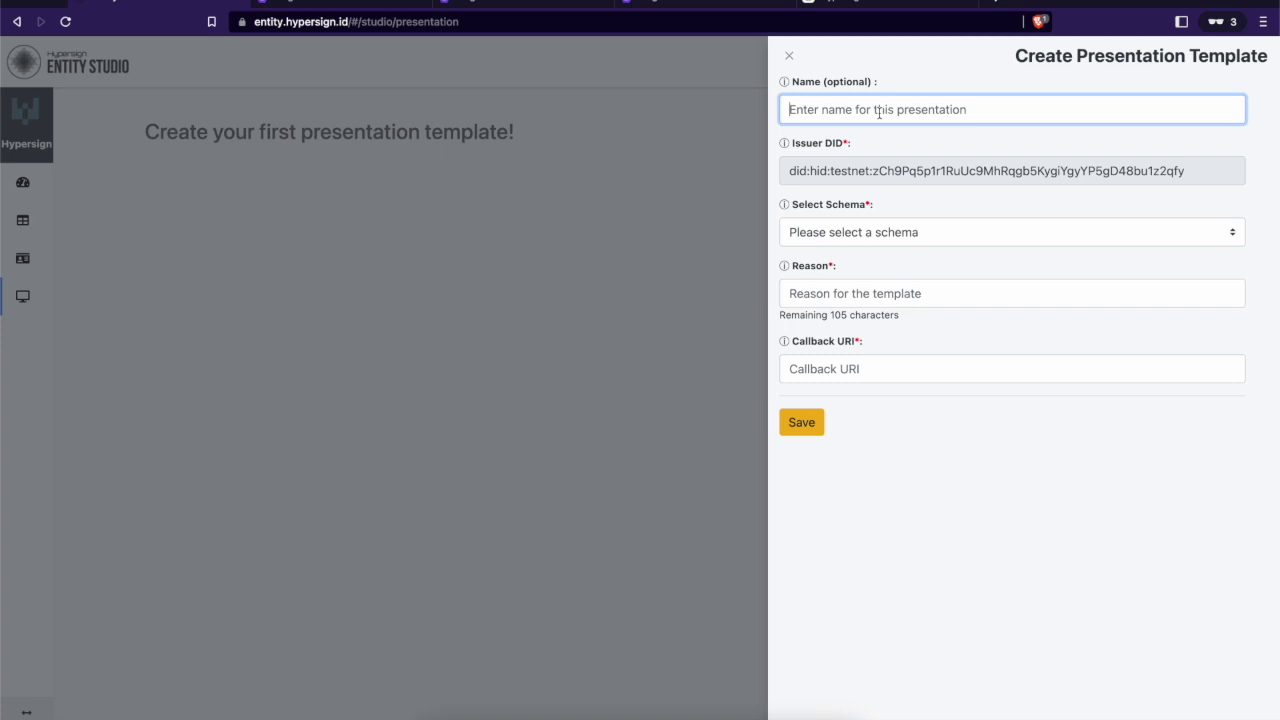
{"action": "type", "text": "KYC Prese"}
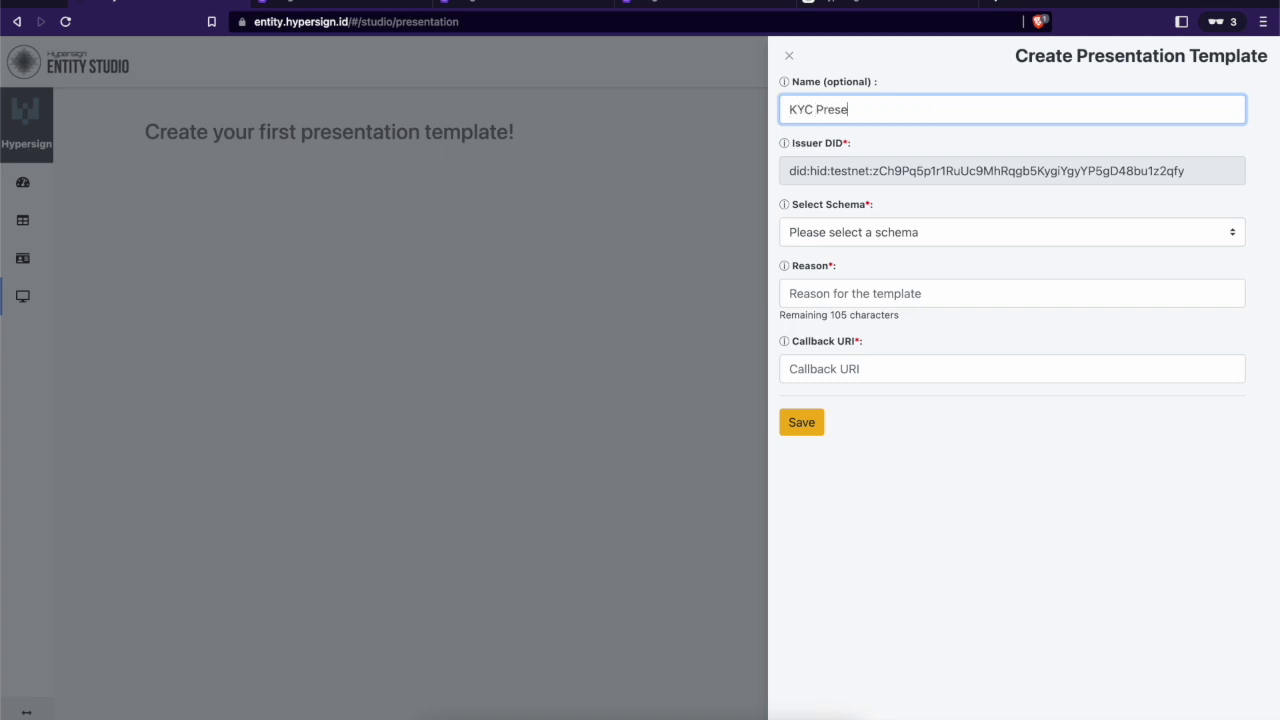
{"action": "type", "text": "ntation template"}
{"action": "left_click", "coordinate": [826, 236]}
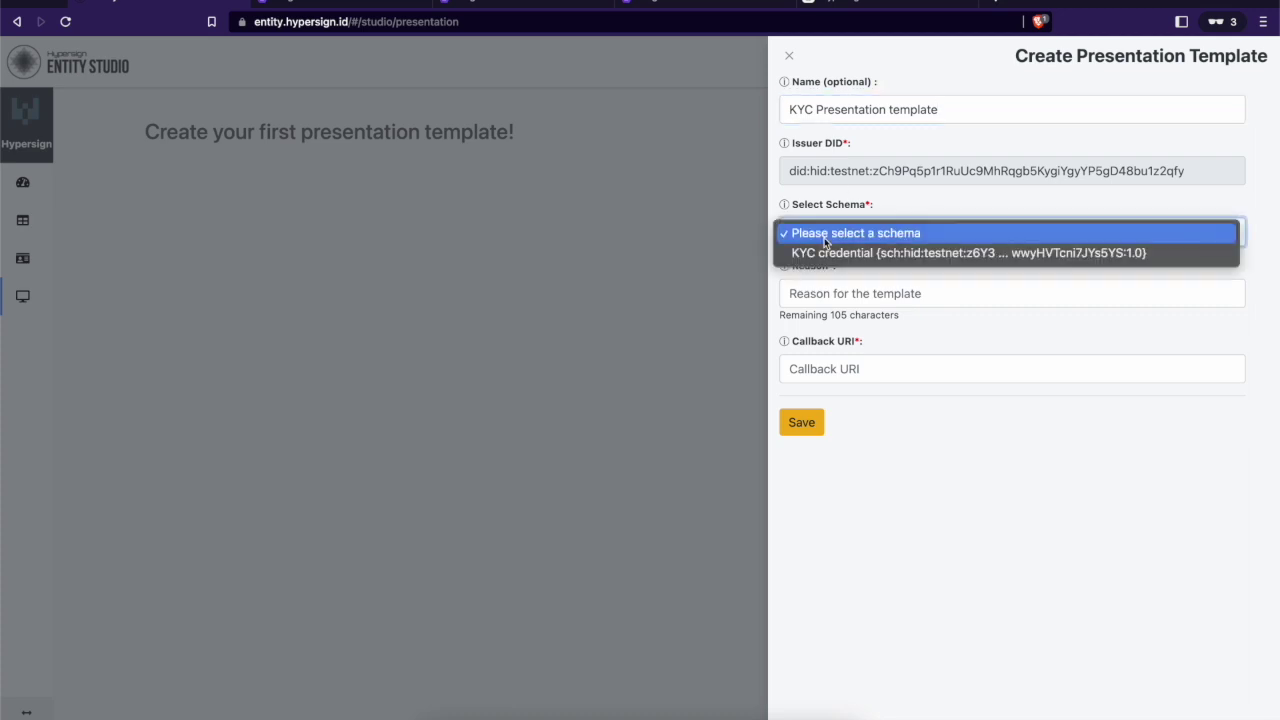
{"action": "left_click", "coordinate": [827, 252]}
{"action": "left_click", "coordinate": [829, 292]}
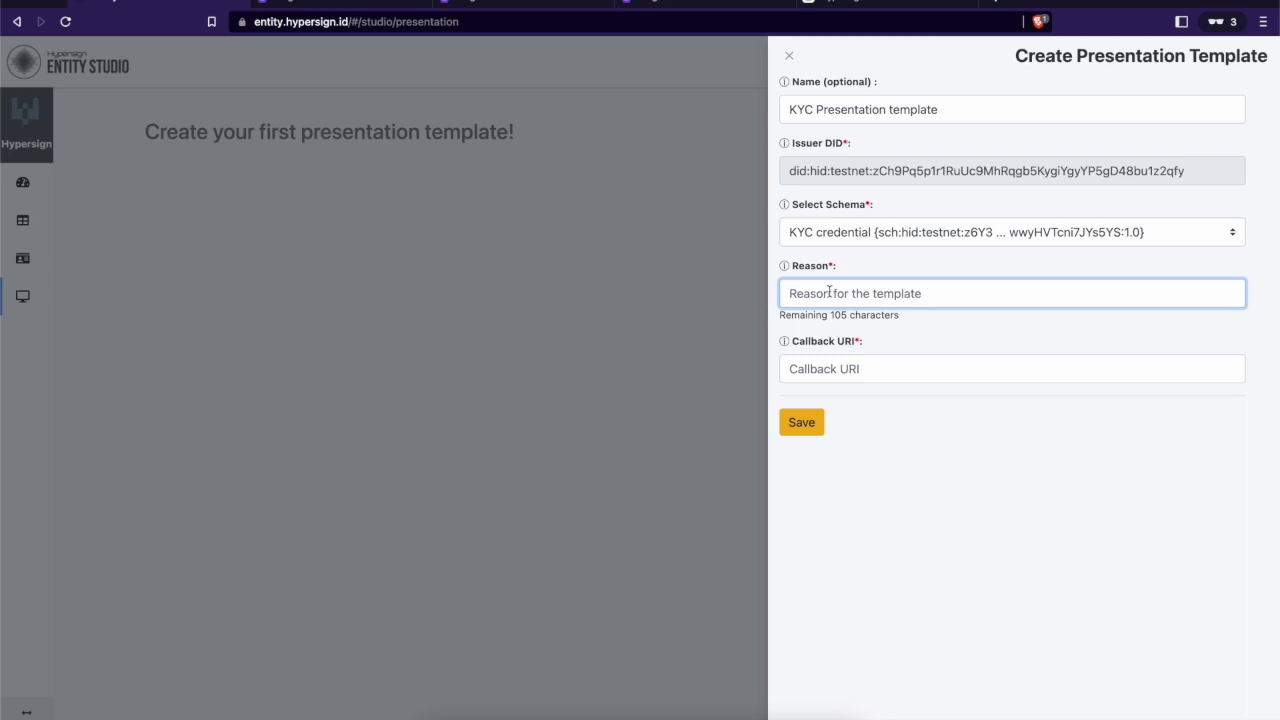
{"action": "key", "text": "ctrl+v"}
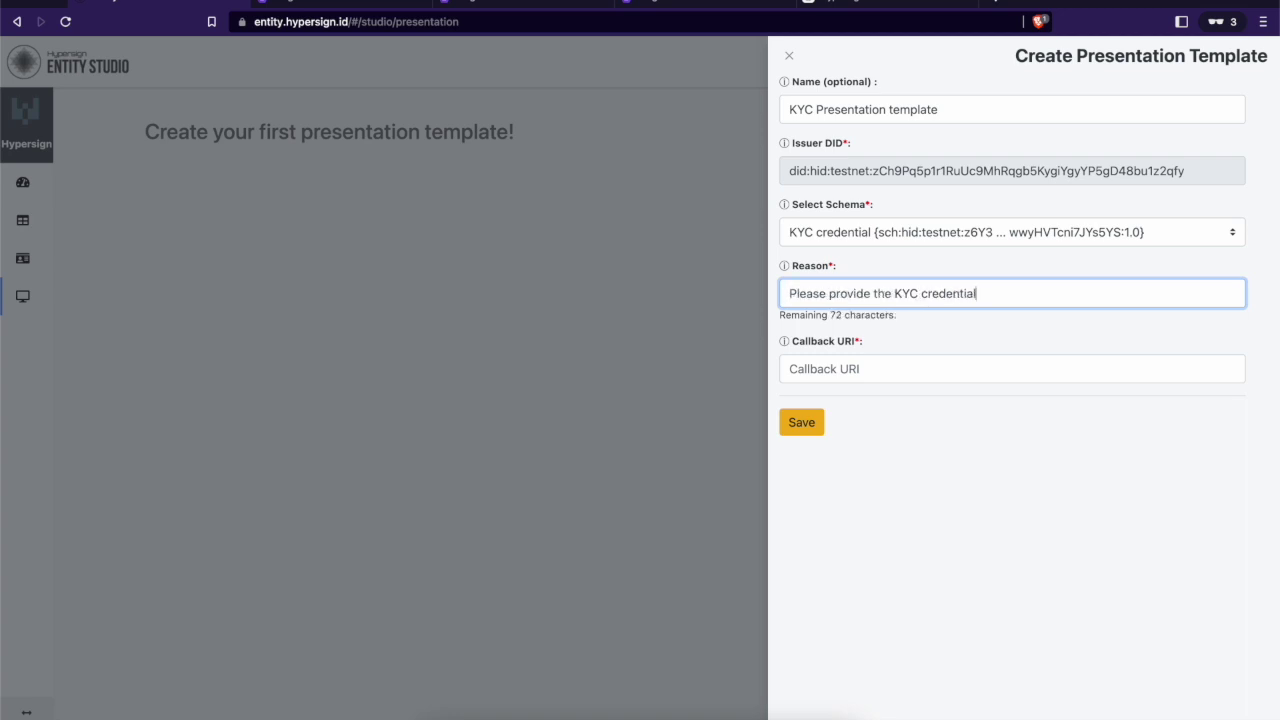
{"action": "left_click", "coordinate": [822, 369]}
{"action": "type", "text": "http://localhost:1234"}
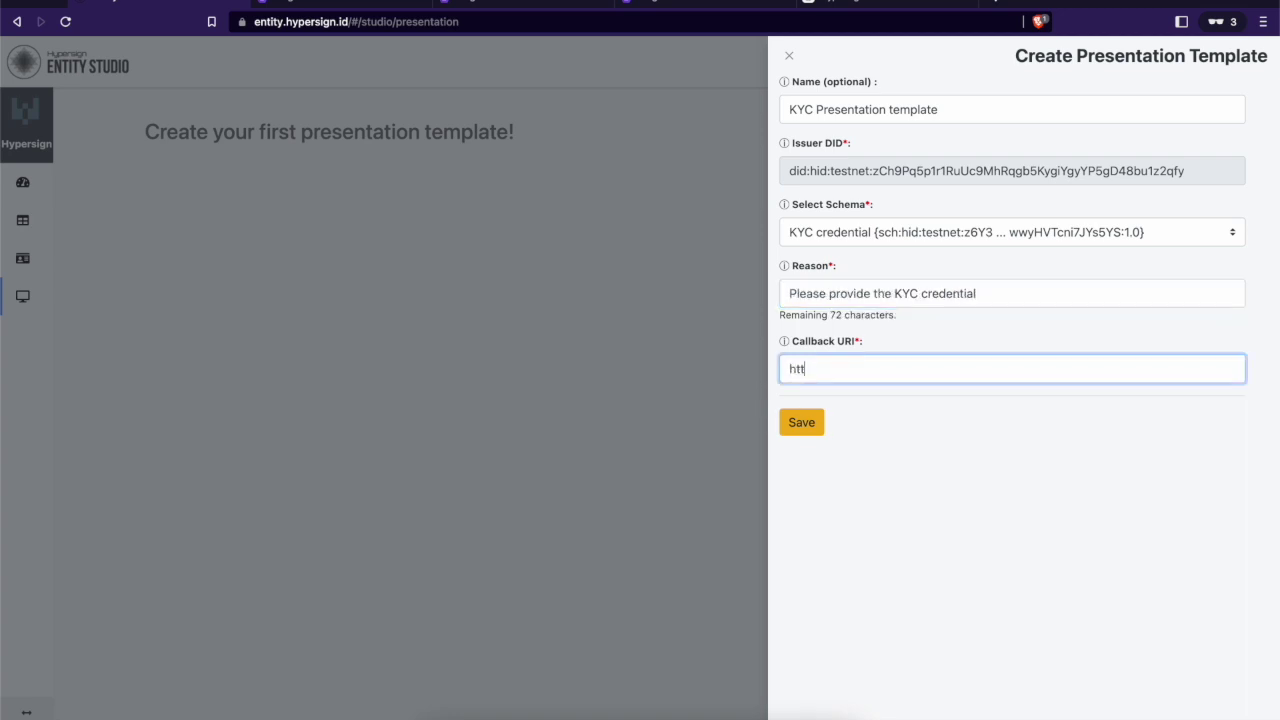
{"action": "left_click", "coordinate": [801, 424]}
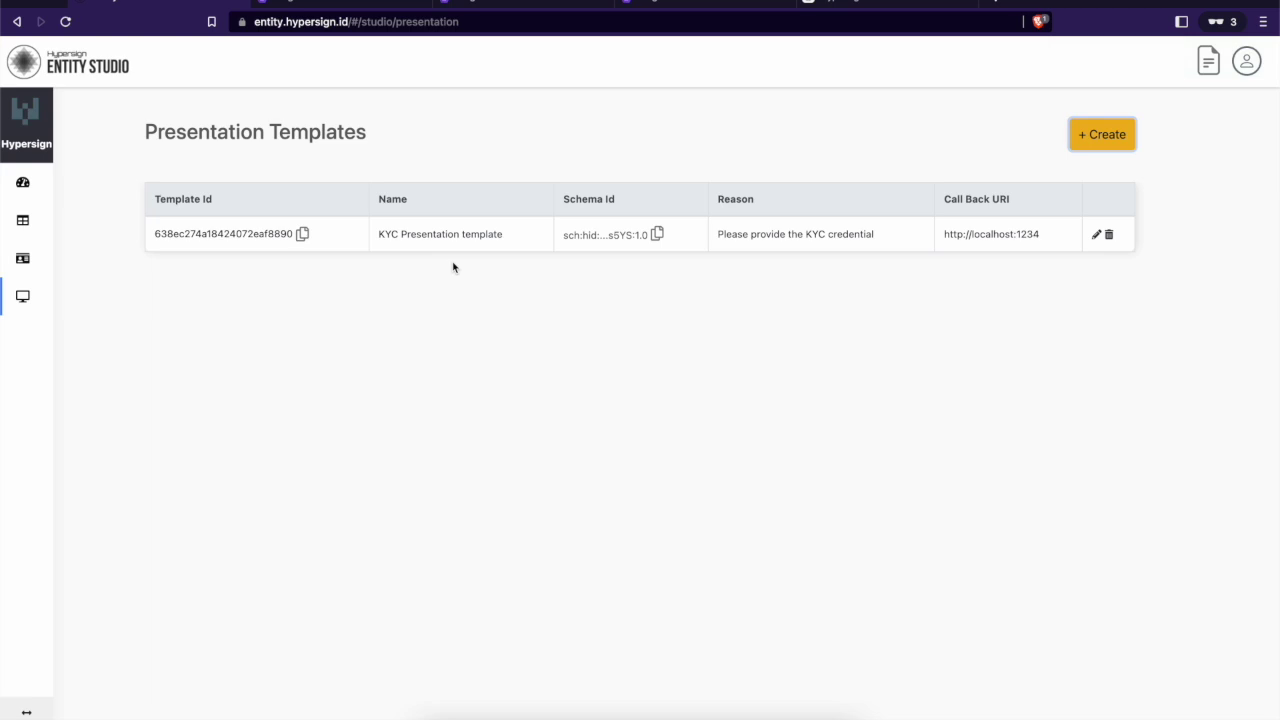
{"action": "left_click", "coordinate": [724, 315]}
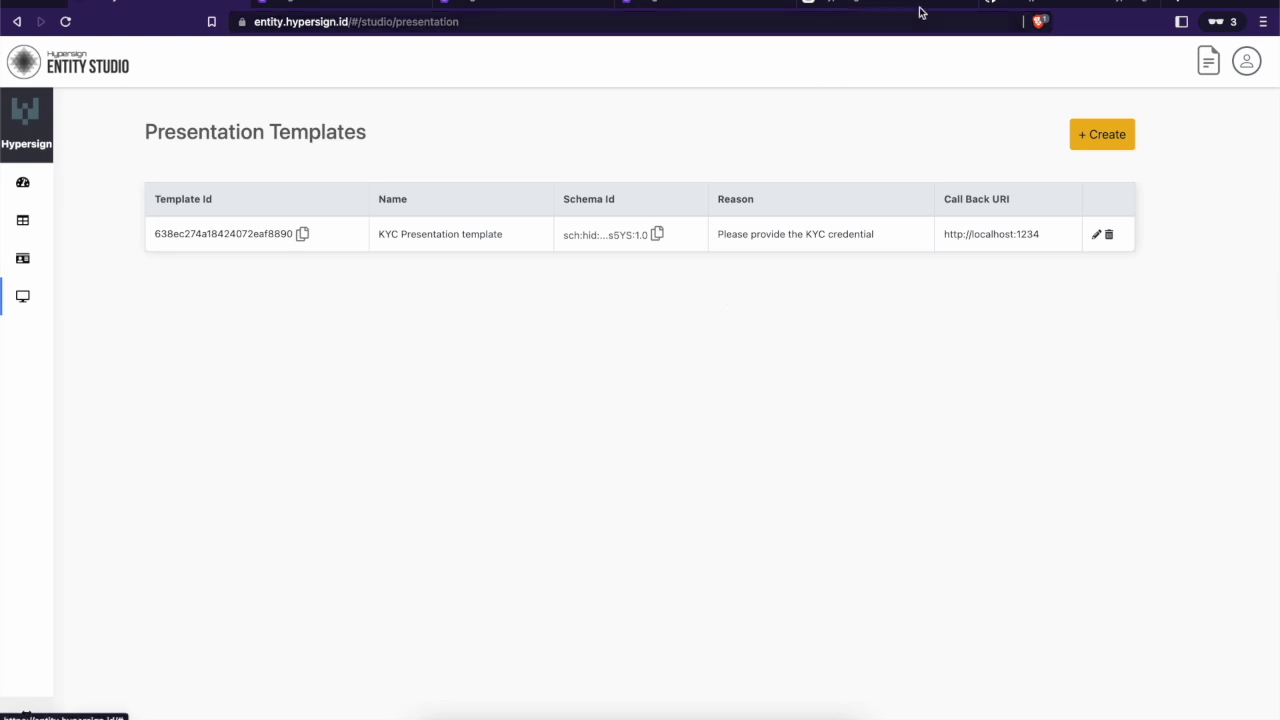
Open the Entity Studio Javascript Frontend SDK README on GitHub and read its script and event-listener instructions.
{"action": "left_click", "coordinate": [1003, 4]}
{"action": "scroll", "coordinate": [671, 367], "scroll_direction": "down", "scroll_amount": 1}
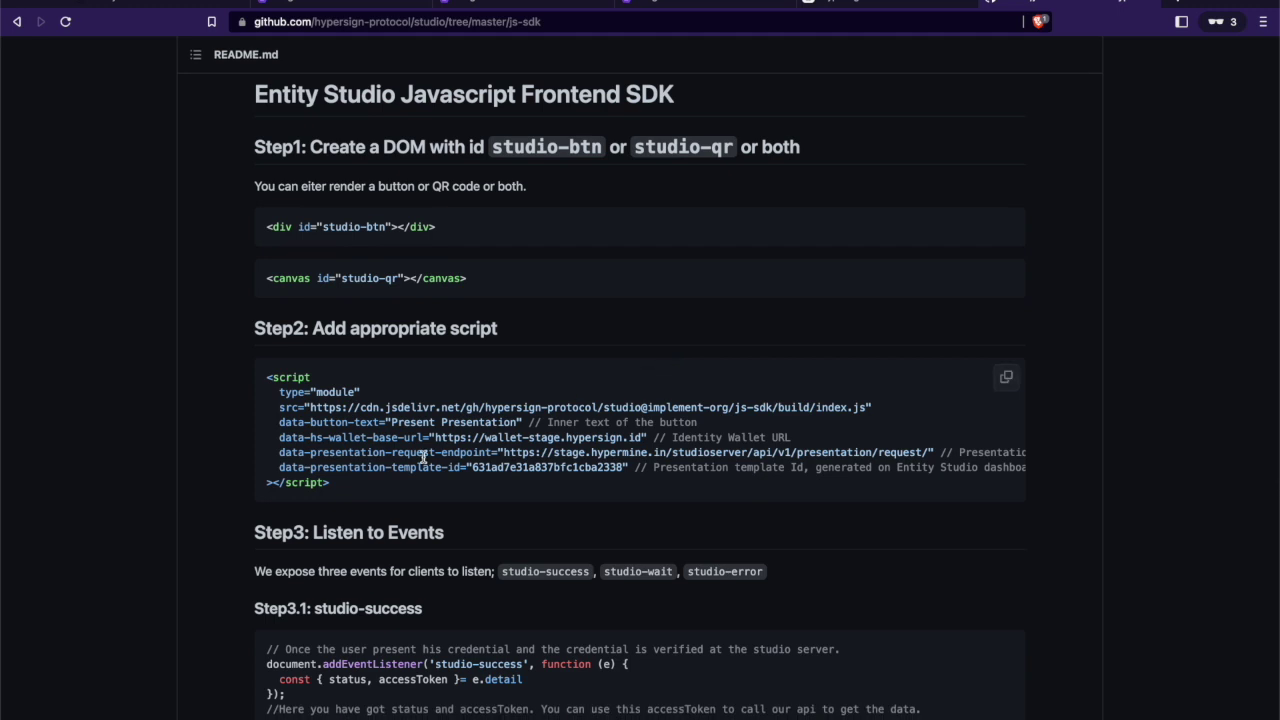
{"action": "scroll", "coordinate": [423, 457], "scroll_direction": "down", "scroll_amount": 5}
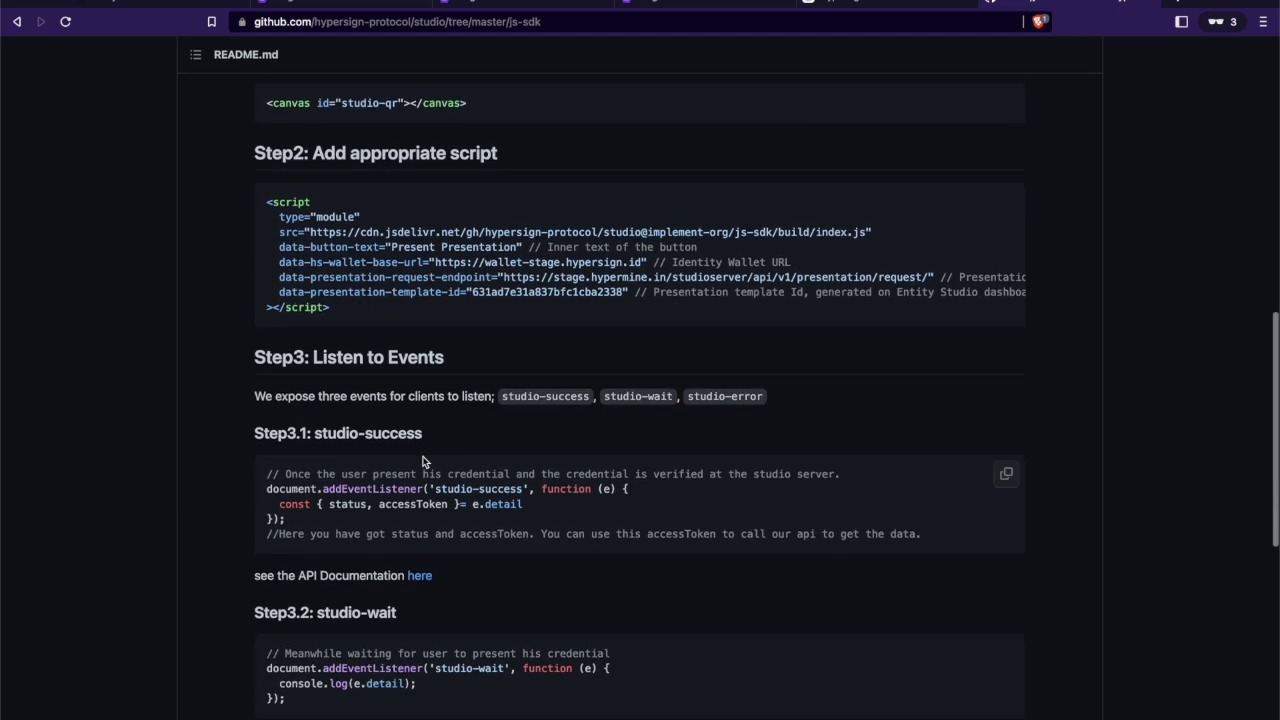
Switch to the code editor and review the SDK script's button text and presentation template ID in index.html.
{"action": "key", "text": "super+Tab"}
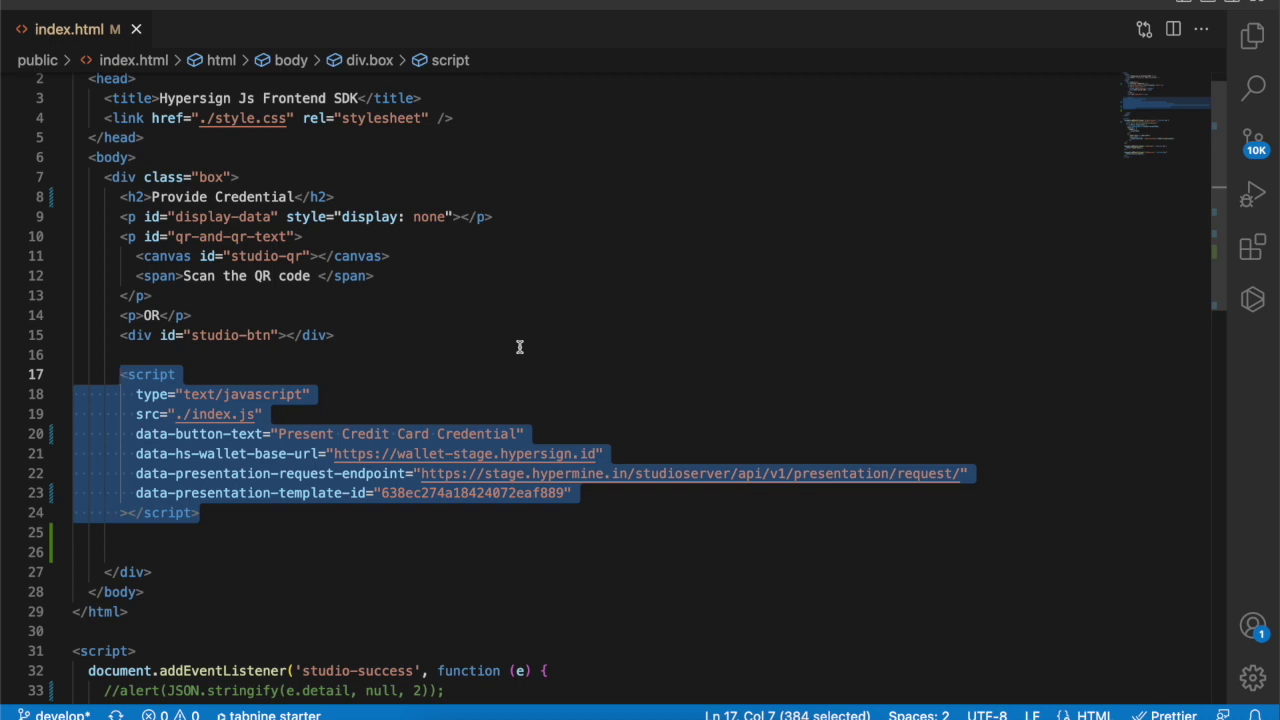
{"action": "scroll", "coordinate": [519, 347], "scroll_direction": "down", "scroll_amount": 2}
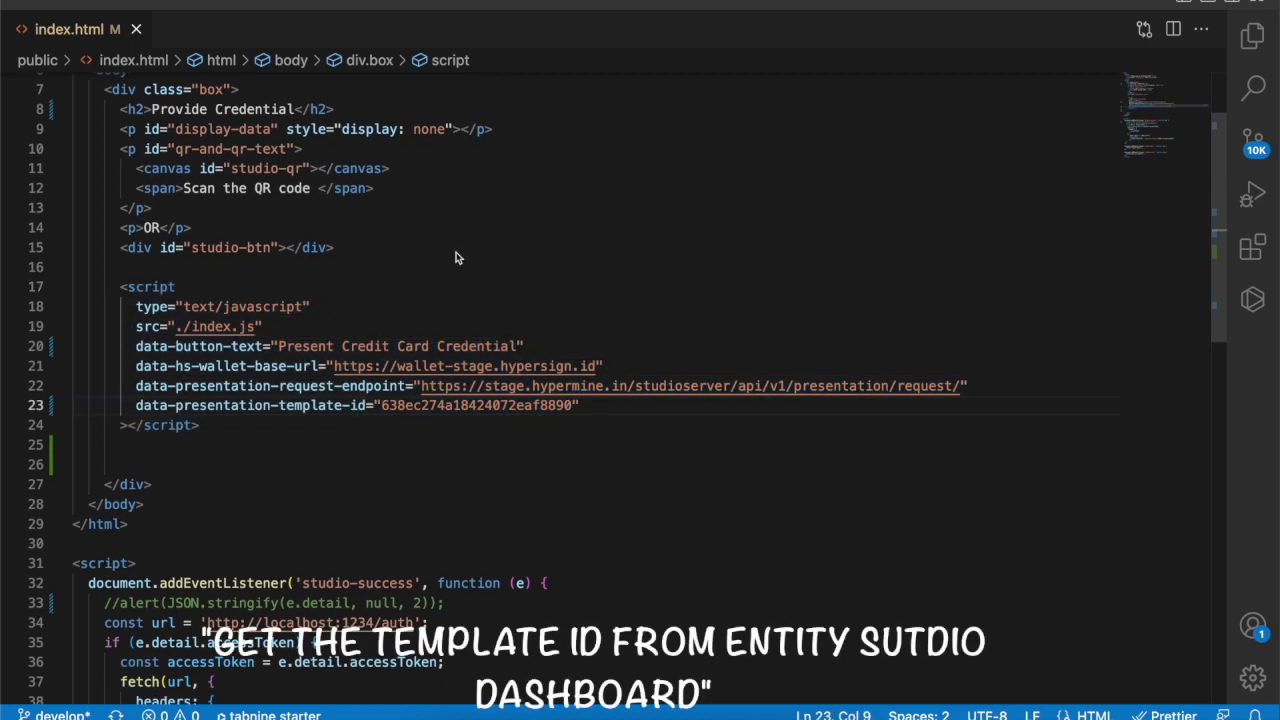
{"action": "left_click", "coordinate": [256, 444]}
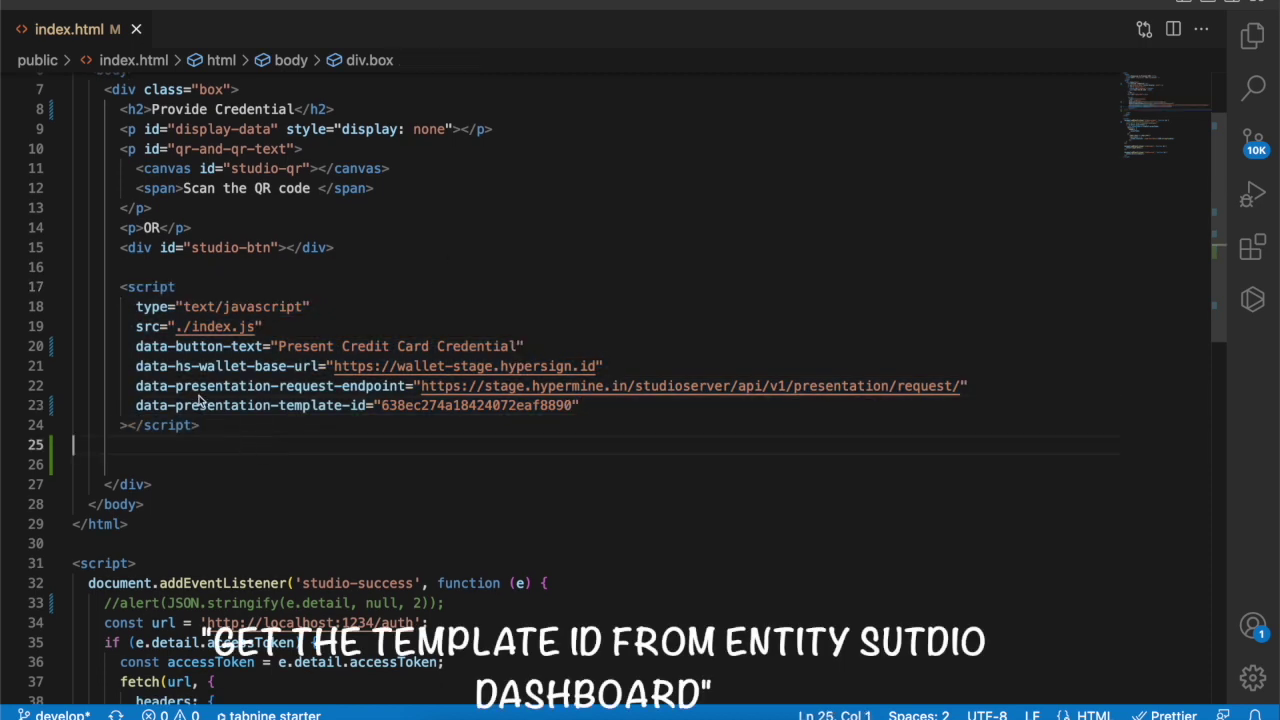
{"action": "left_click", "coordinate": [279, 346]}
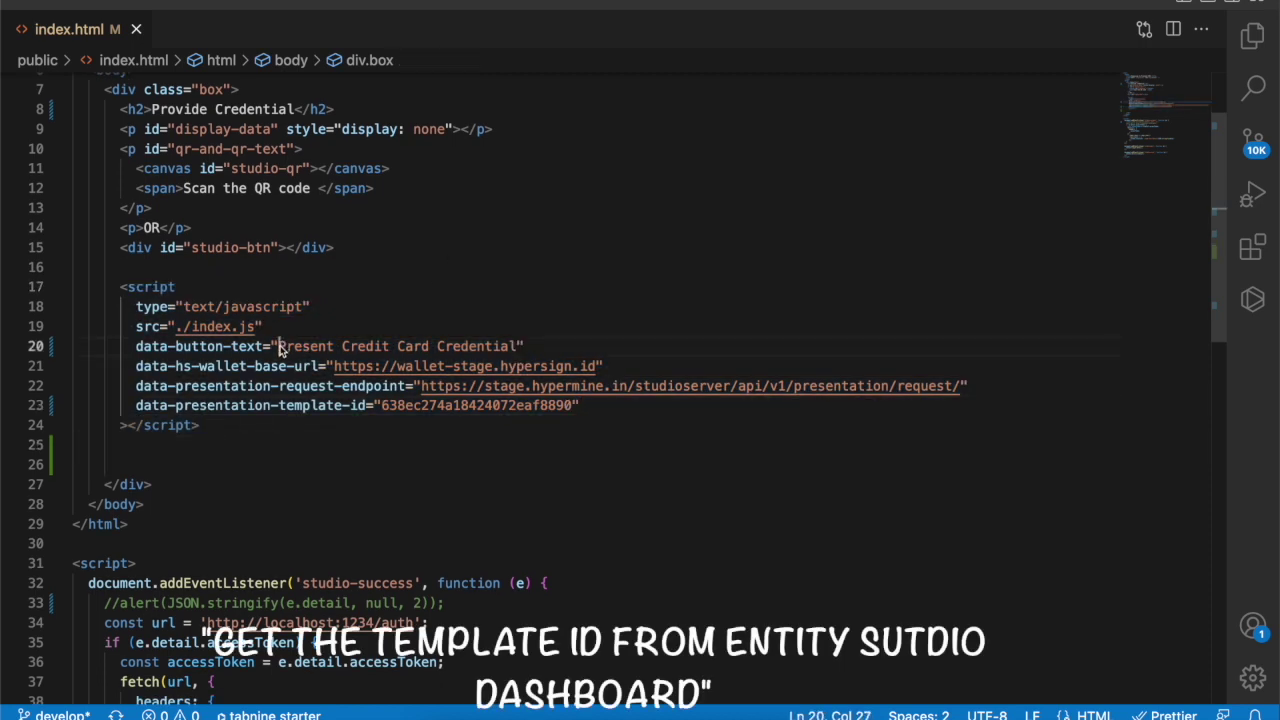
{"action": "left_click_drag", "start_coordinate": [389, 404], "coordinate": [568, 409]}
{"action": "left_click", "coordinate": [568, 408]}
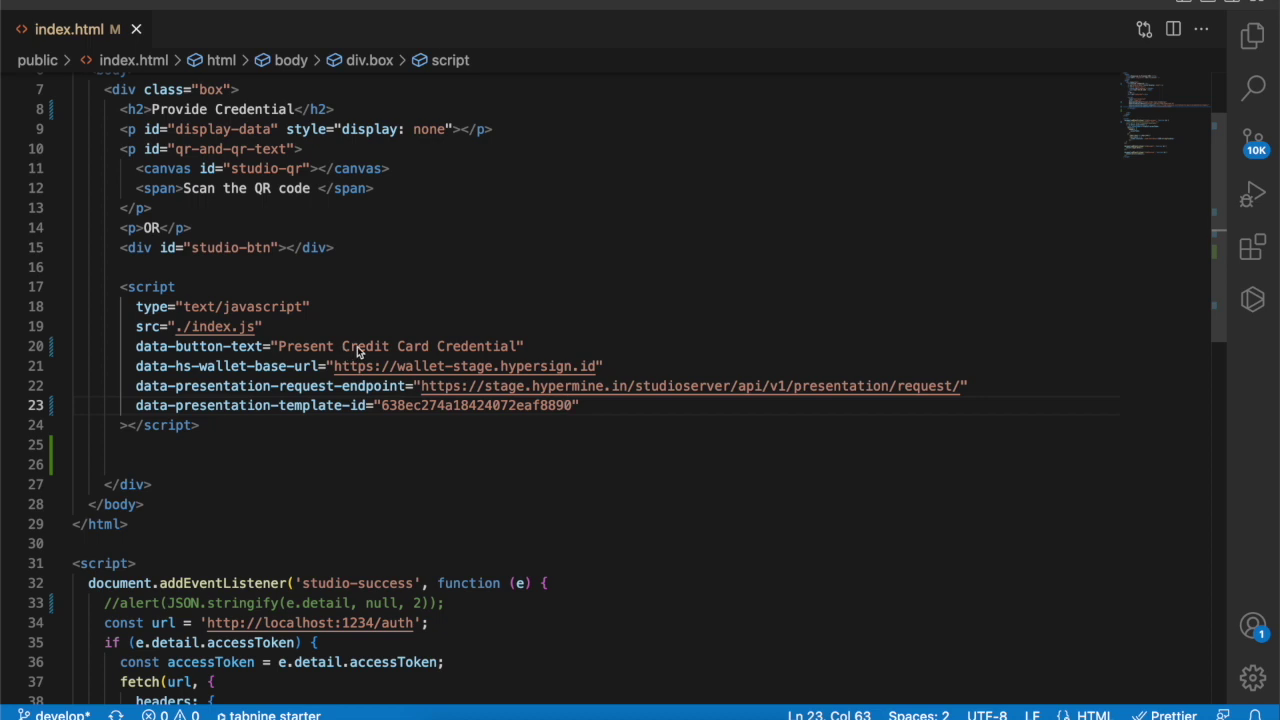
Change the script's data-button-text to "Present KYC Credential" and save index.html.
{"action": "left_click_drag", "start_coordinate": [343, 348], "coordinate": [394, 345]}
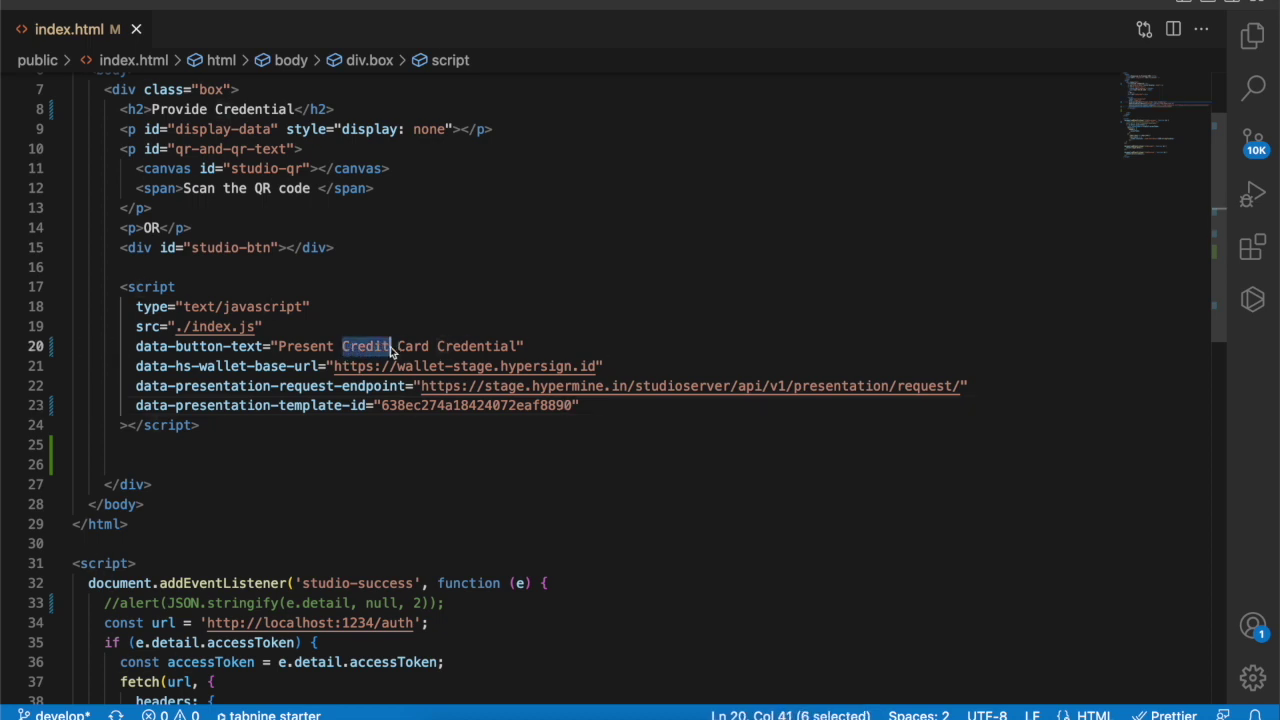
{"action": "type", "text": "KYC"}
{"action": "key", "text": "Right"}
{"action": "key", "text": "shift+Right"}
{"action": "key", "text": "shift+Right"}
{"action": "key", "text": "shift+Right"}
{"action": "key", "text": "shift+Right"}
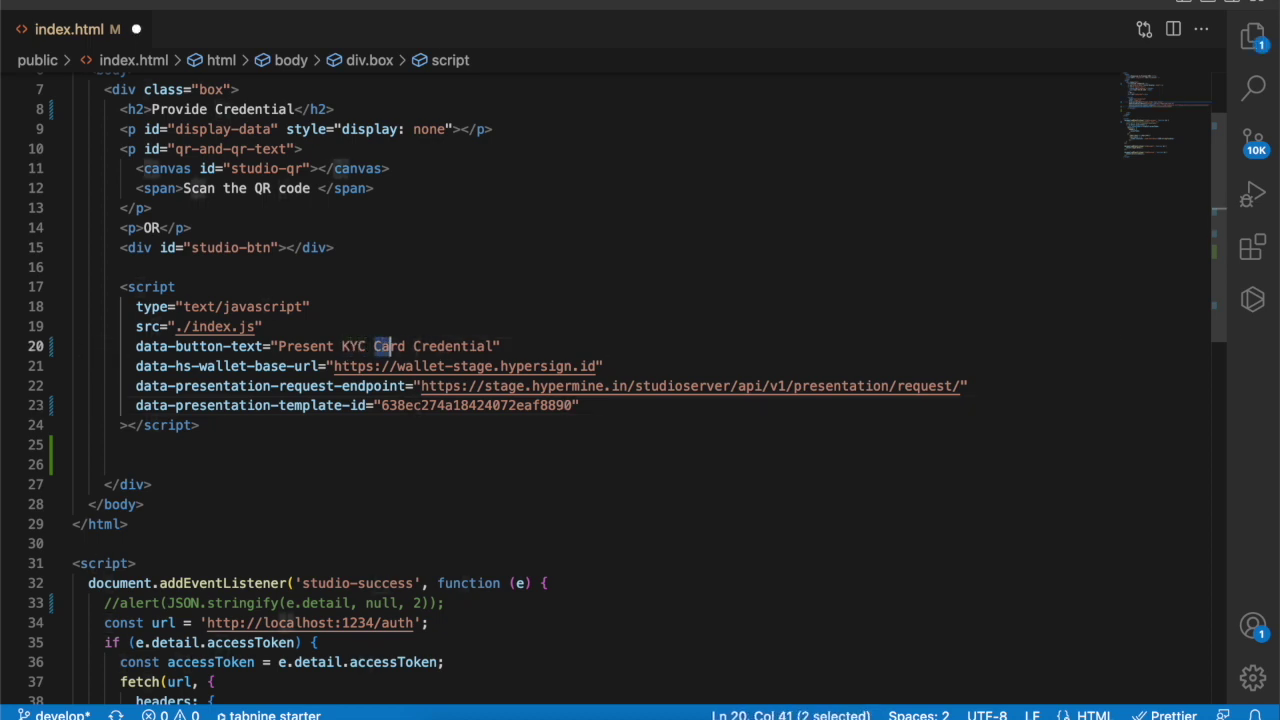
{"action": "key", "text": "BackSpace"}
{"action": "key", "text": "BackSpace"}
{"action": "key", "text": "super+s"}
Open localhost:1234 in a new browser tab and present the KYC credential, authorizing the request in the Hypersign Wallet.
{"action": "key", "text": "super+Tab"}
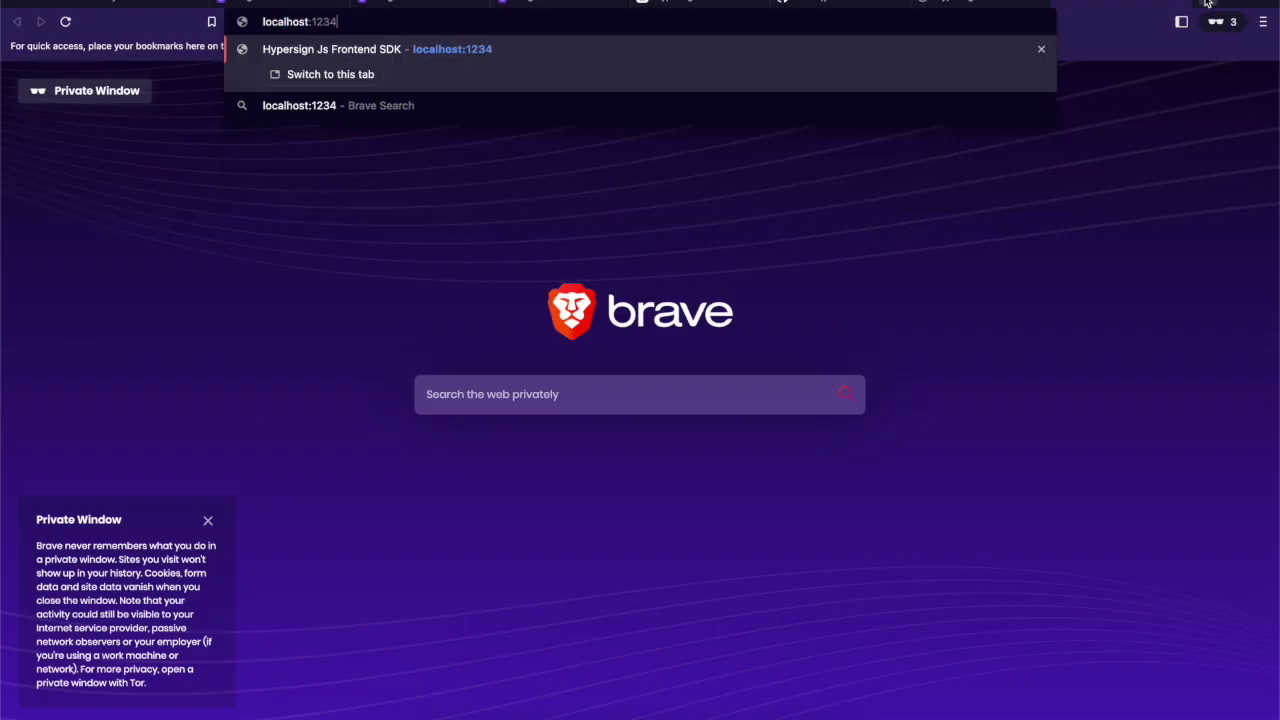
{"action": "key", "text": "Return"}
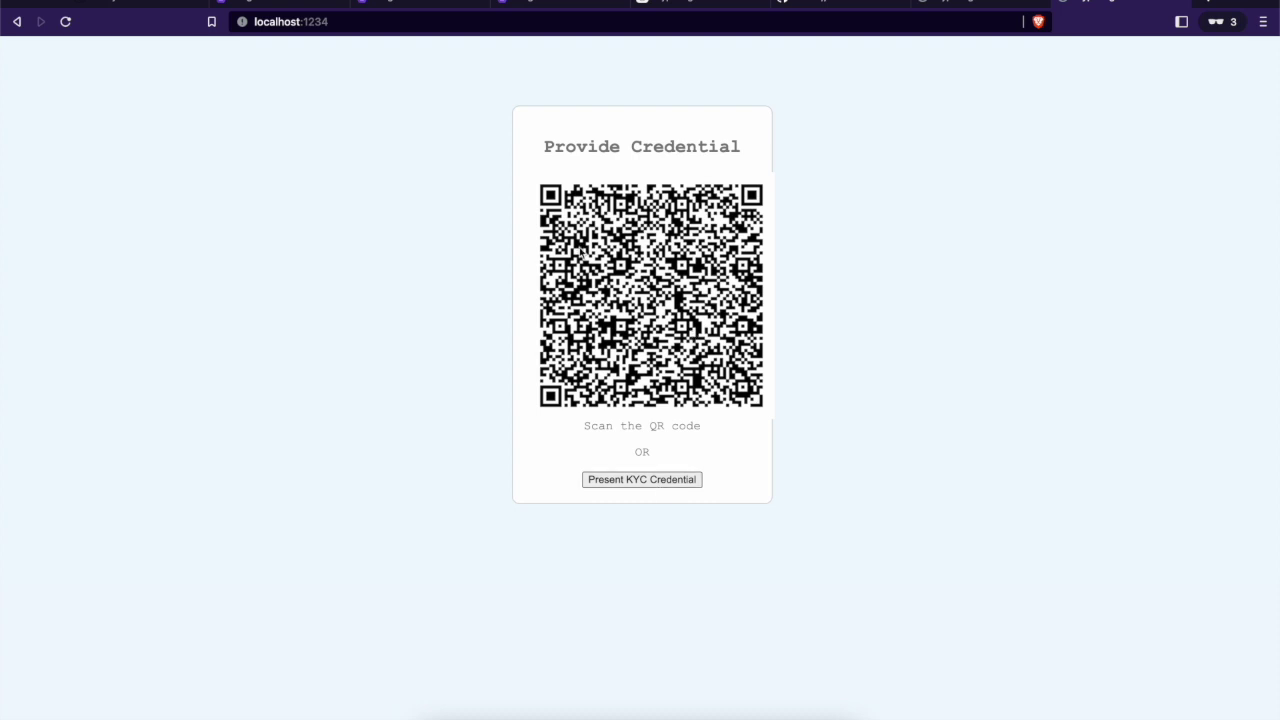
{"action": "left_click", "coordinate": [661, 482]}
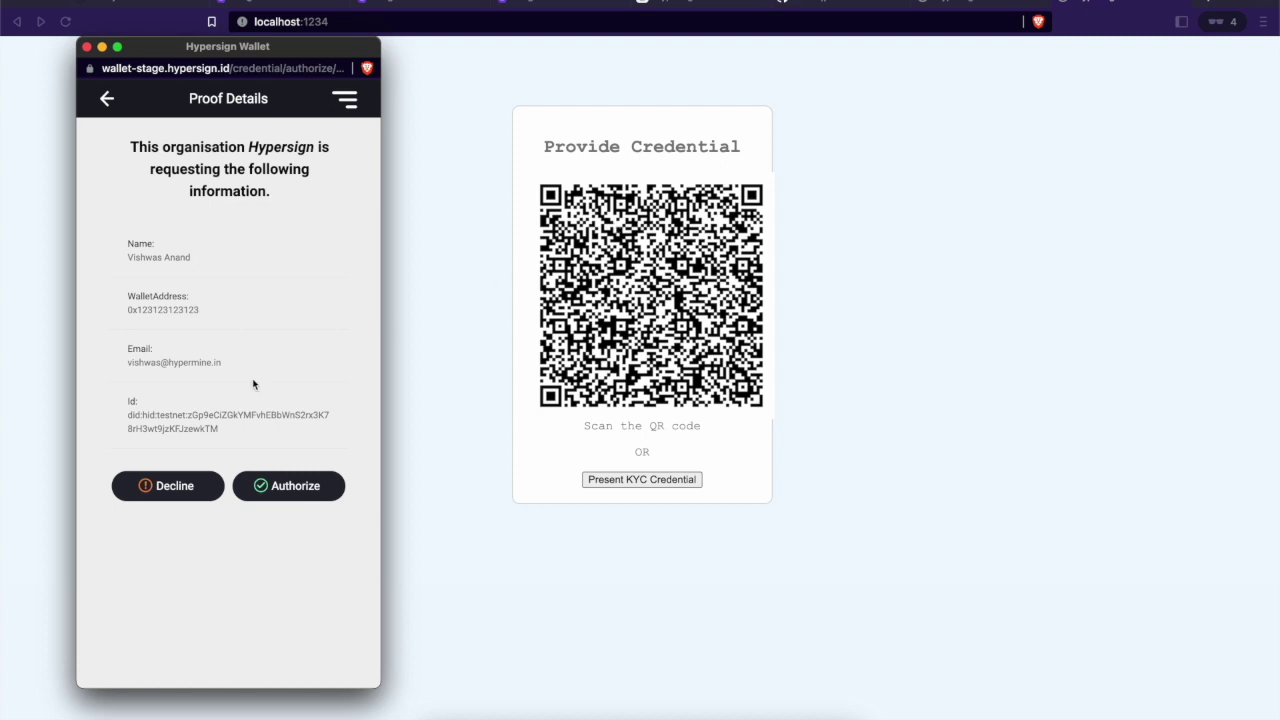
{"action": "left_click", "coordinate": [287, 487]}
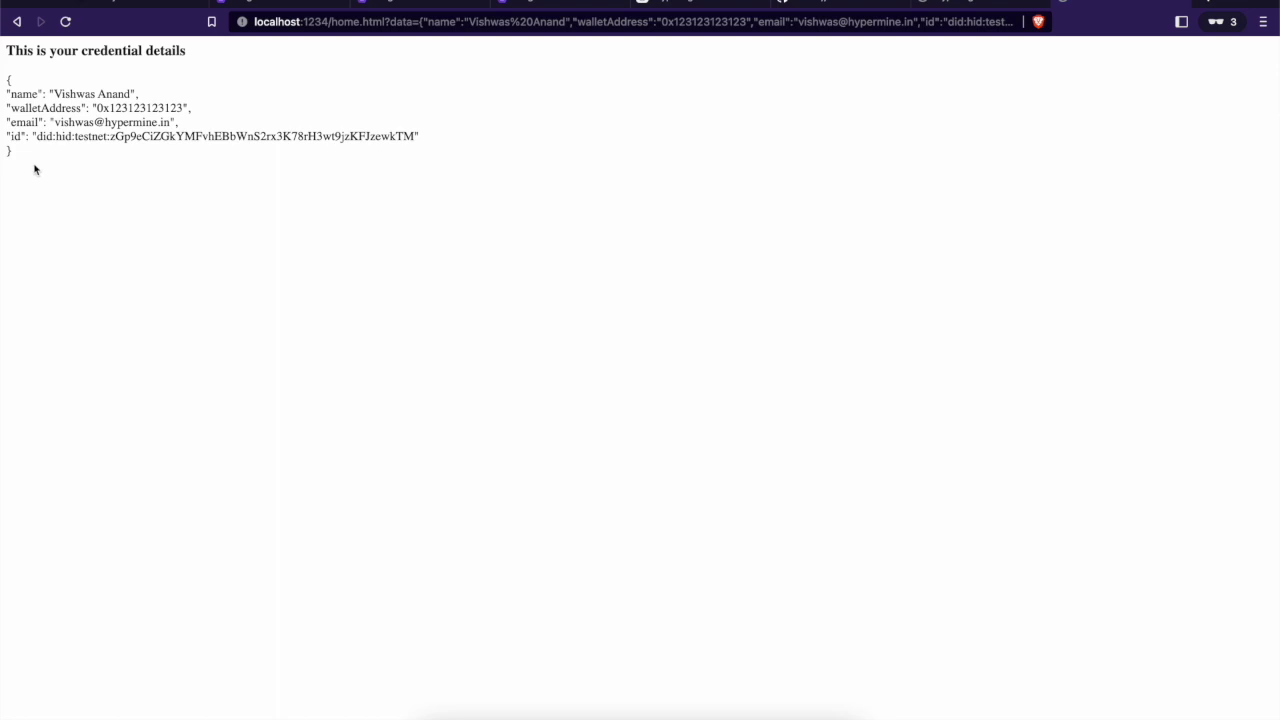
Examine the credential details returned on the verifier's page.
{"action": "left_click_drag", "start_coordinate": [34, 169], "coordinate": [30, 119]}
{"action": "left_click_drag", "start_coordinate": [20, 102], "coordinate": [2, 75]}
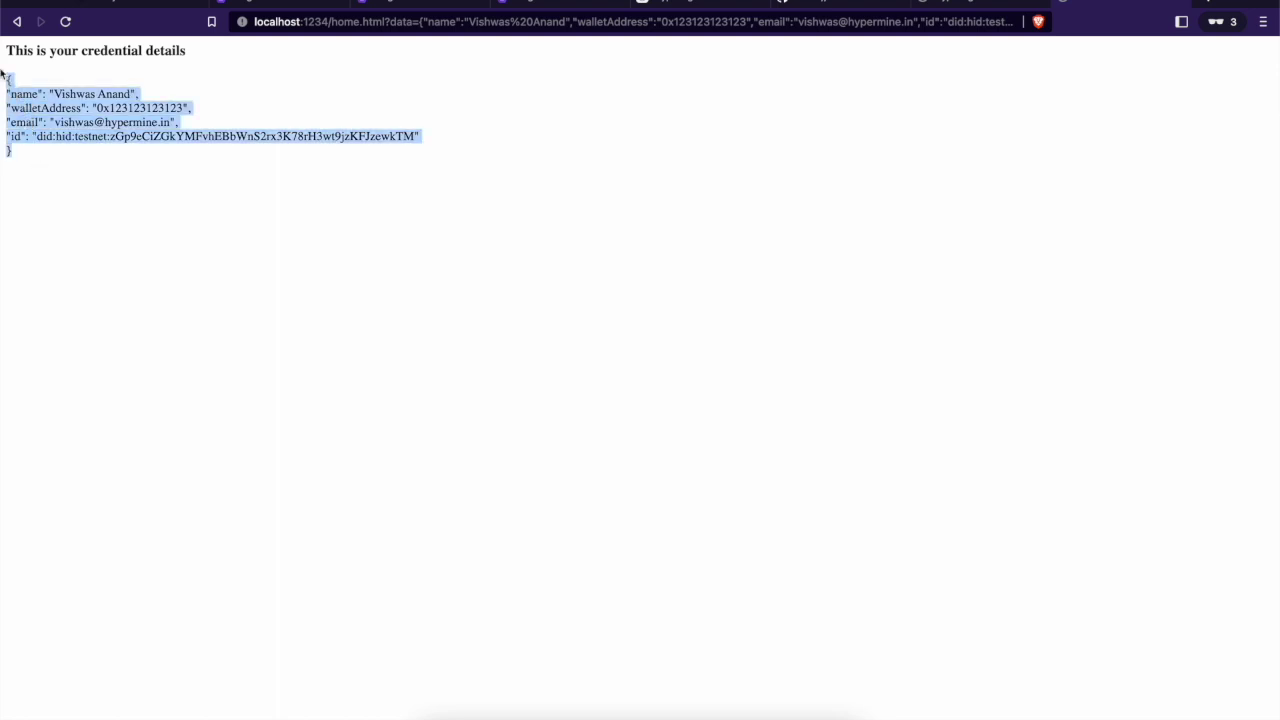
{"action": "left_click", "coordinate": [79, 87]}
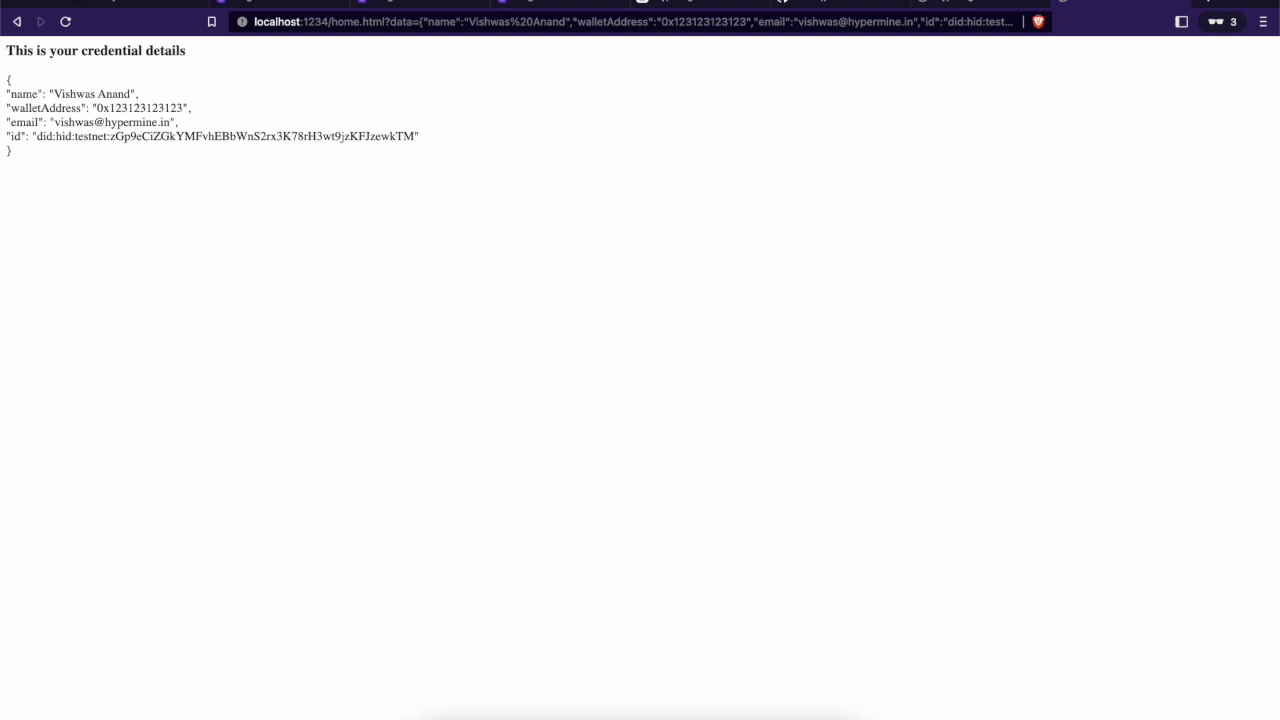
Edit the issued KYC credential in Entity Studio, setting its status to Revoke with the status reason "Some reason".
{"action": "left_click", "coordinate": [157, 2]}
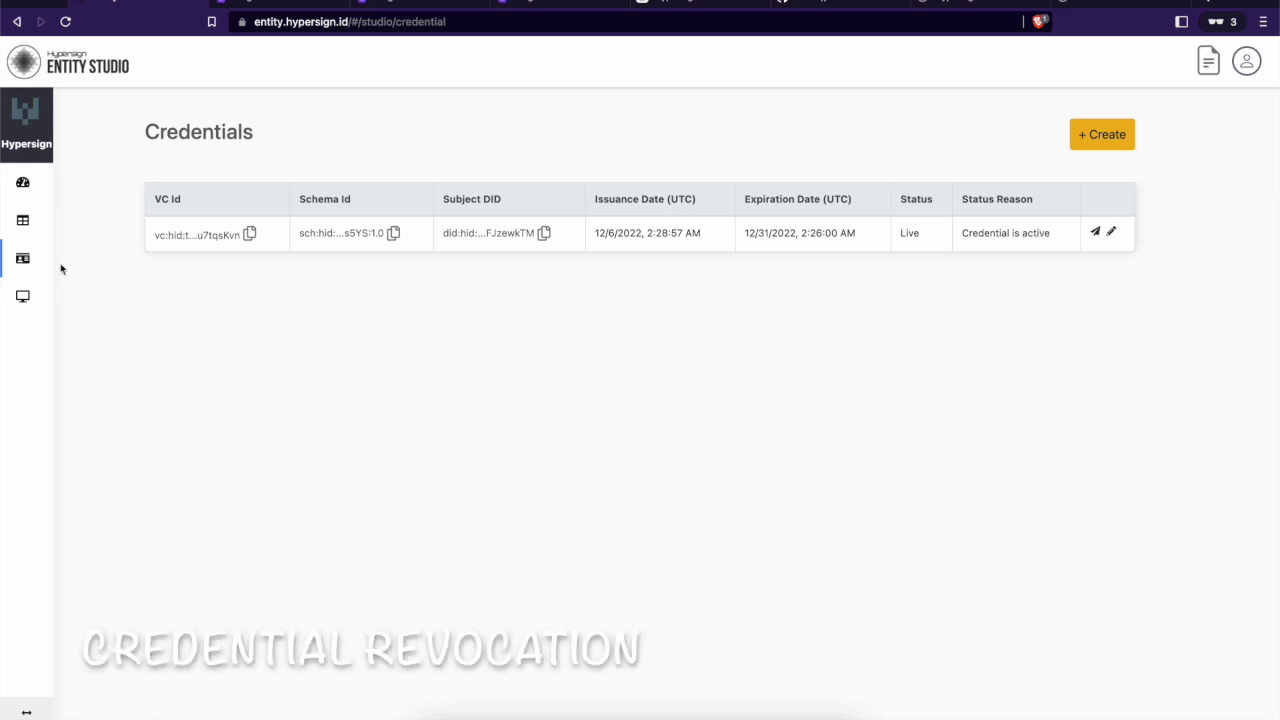
{"action": "left_click", "coordinate": [1111, 232]}
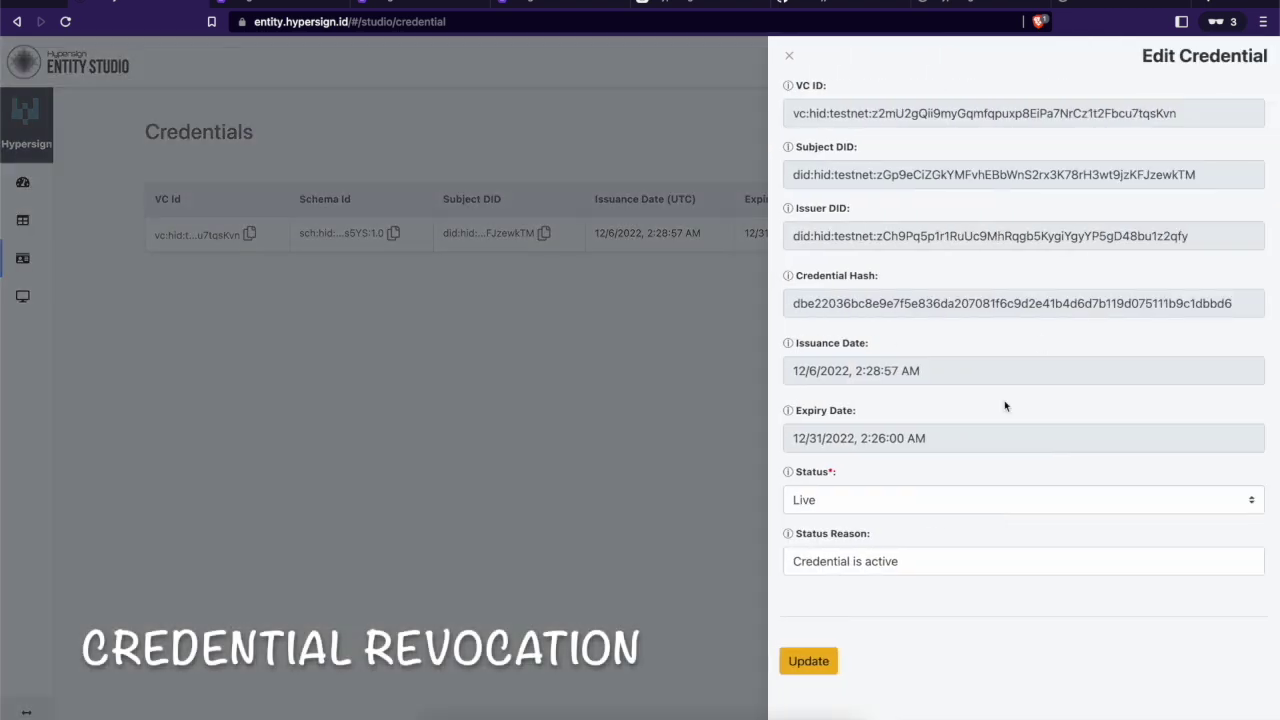
{"action": "left_click", "coordinate": [929, 499]}
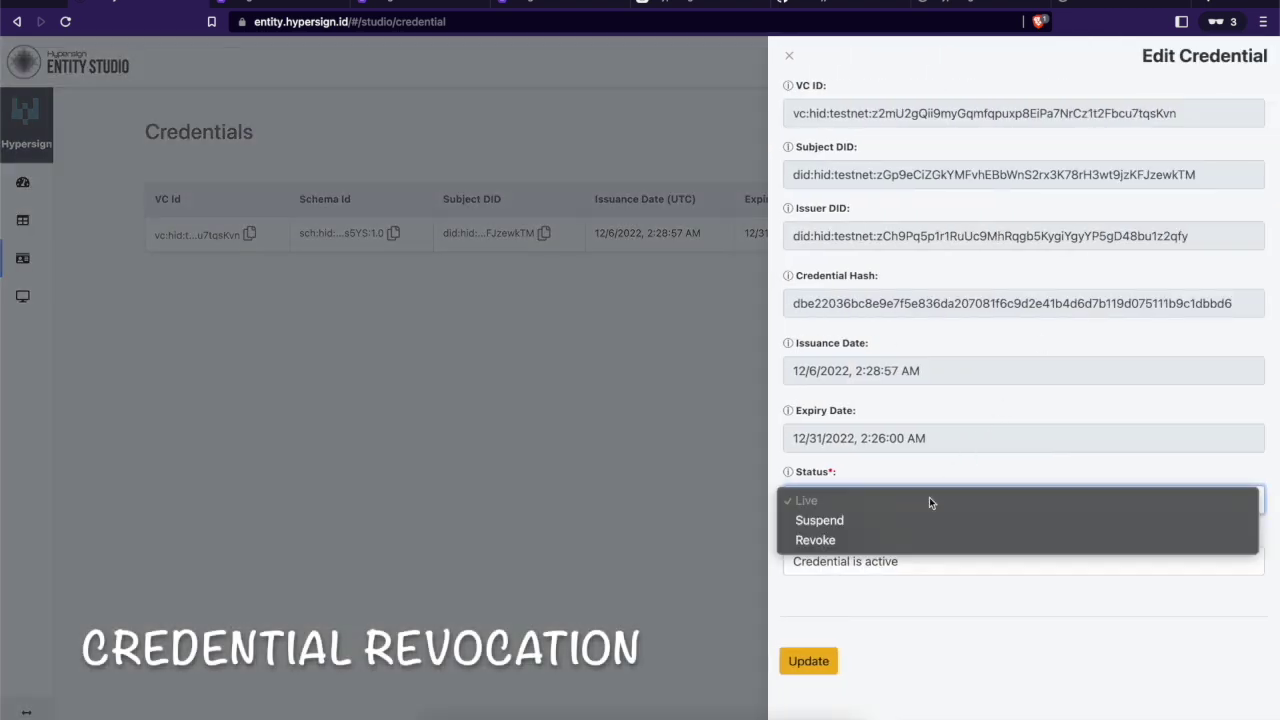
{"action": "left_click", "coordinate": [847, 537]}
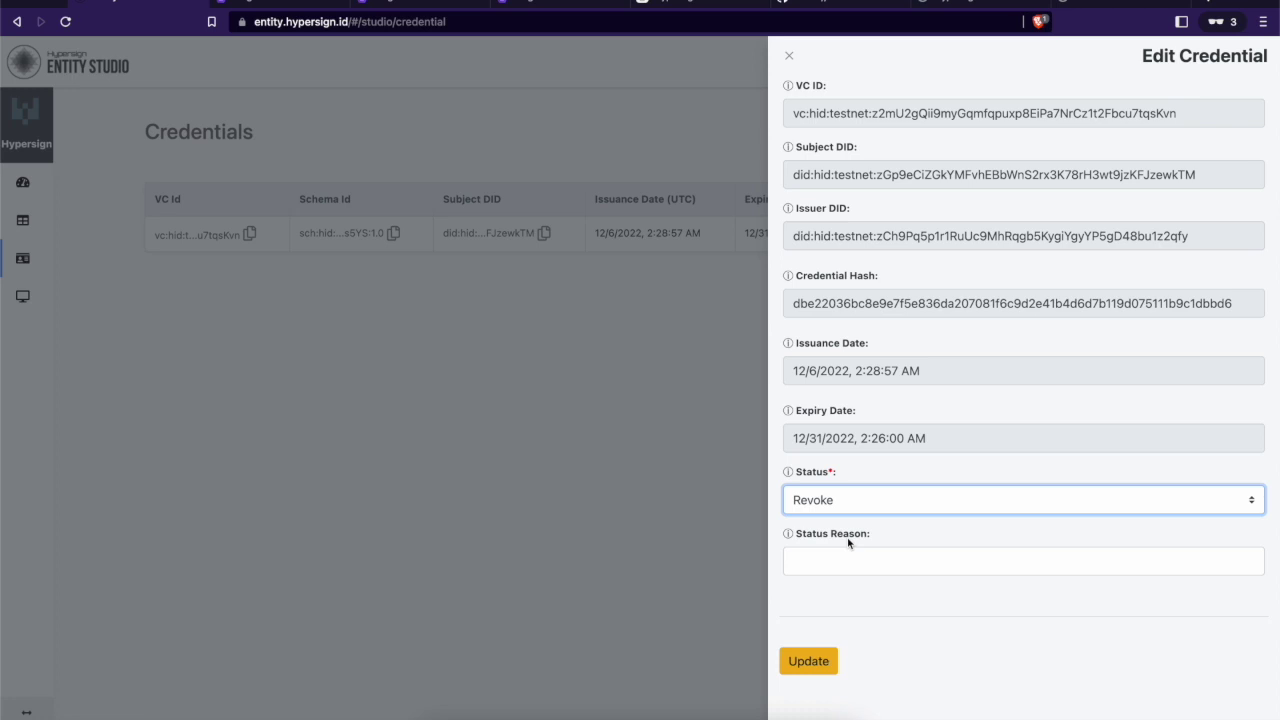
{"action": "left_click", "coordinate": [830, 558]}
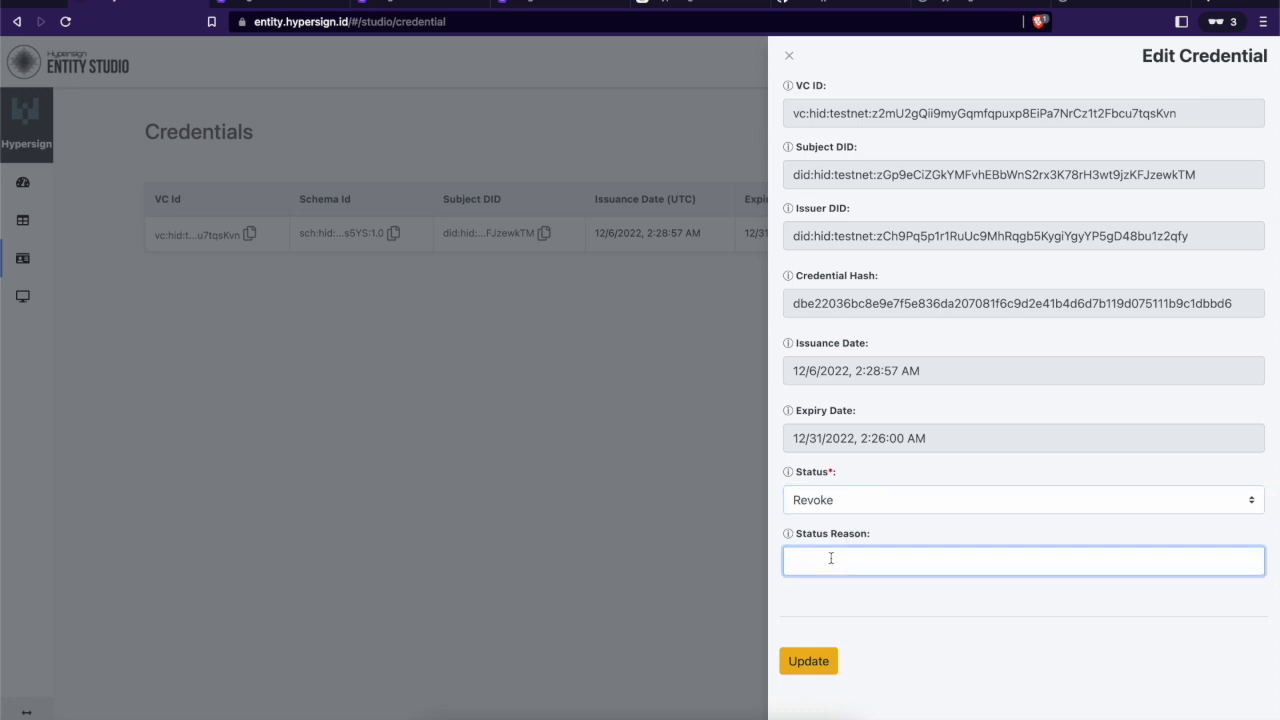
{"action": "type", "text": "Some reason"}
{"action": "key", "text": "BackSpace"}
{"action": "key", "text": "BackSpace"}
{"action": "key", "text": "BackSpace"}
{"action": "type", "text": "son"}
Submit the credential's revocation, approve it in the Hypersign Wallet, and close the wallet window.
{"action": "left_click", "coordinate": [807, 662]}
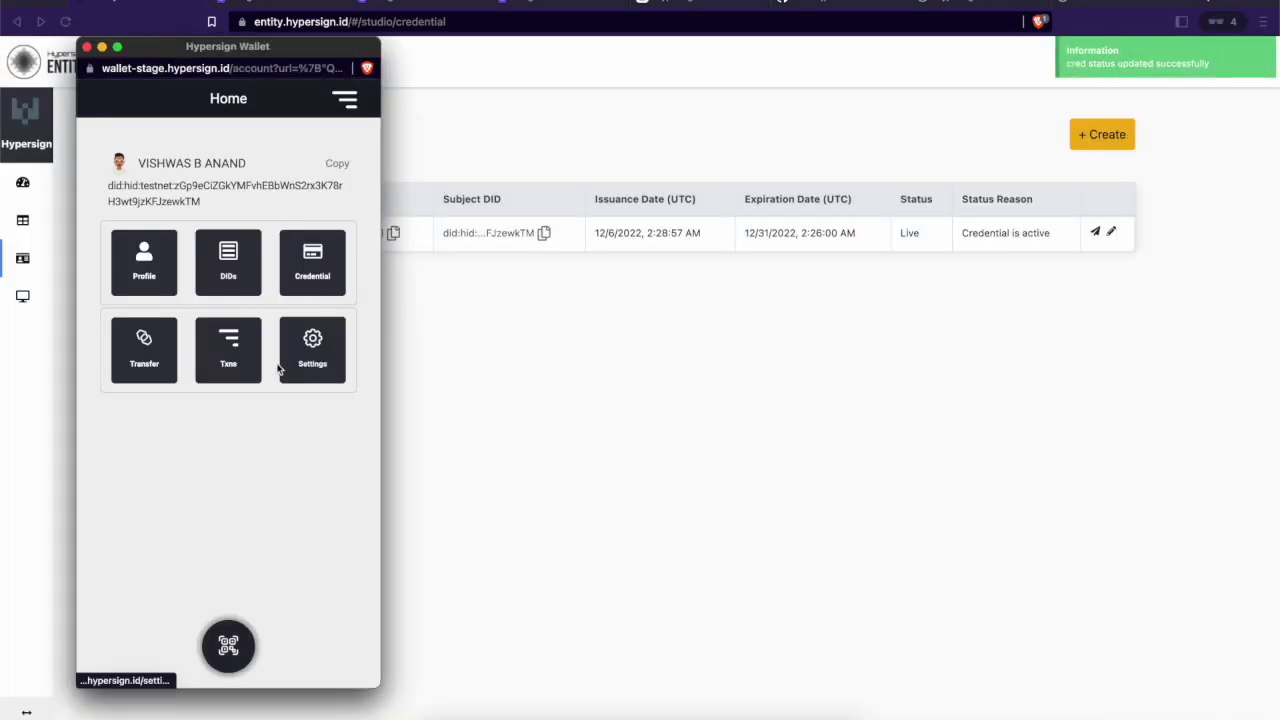
{"action": "left_click", "coordinate": [233, 470]}
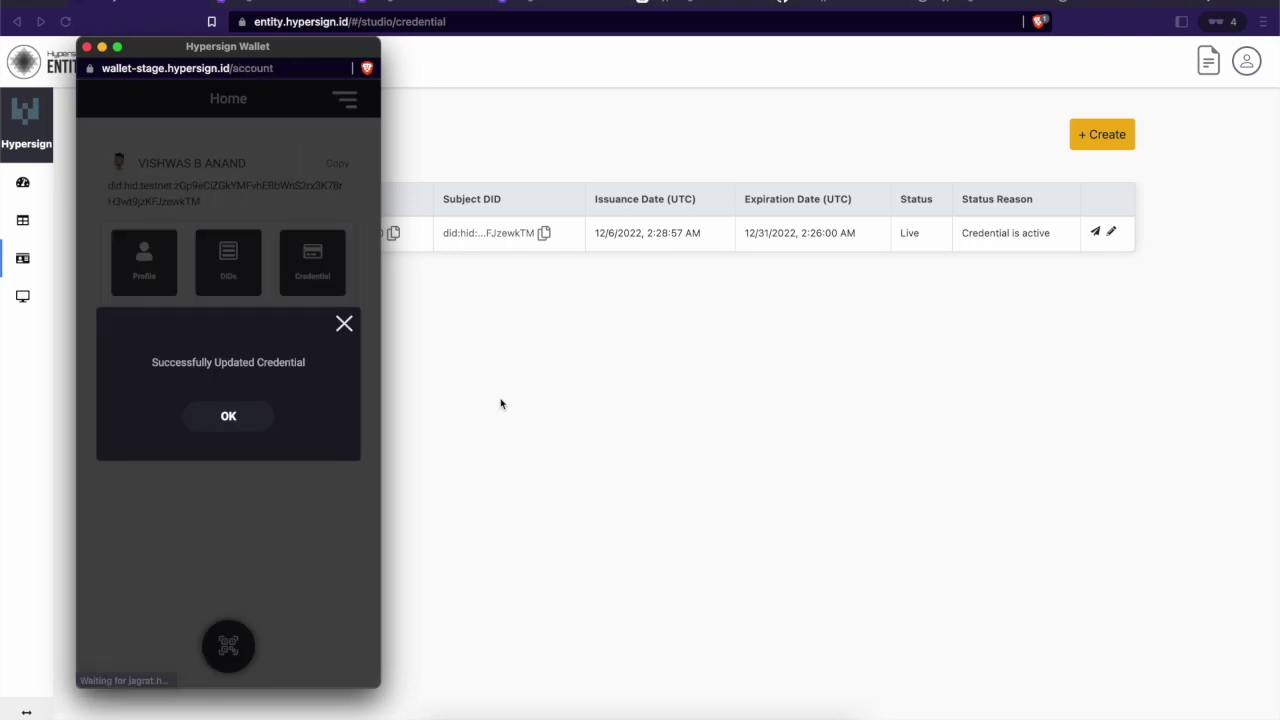
{"action": "left_click", "coordinate": [87, 47]}
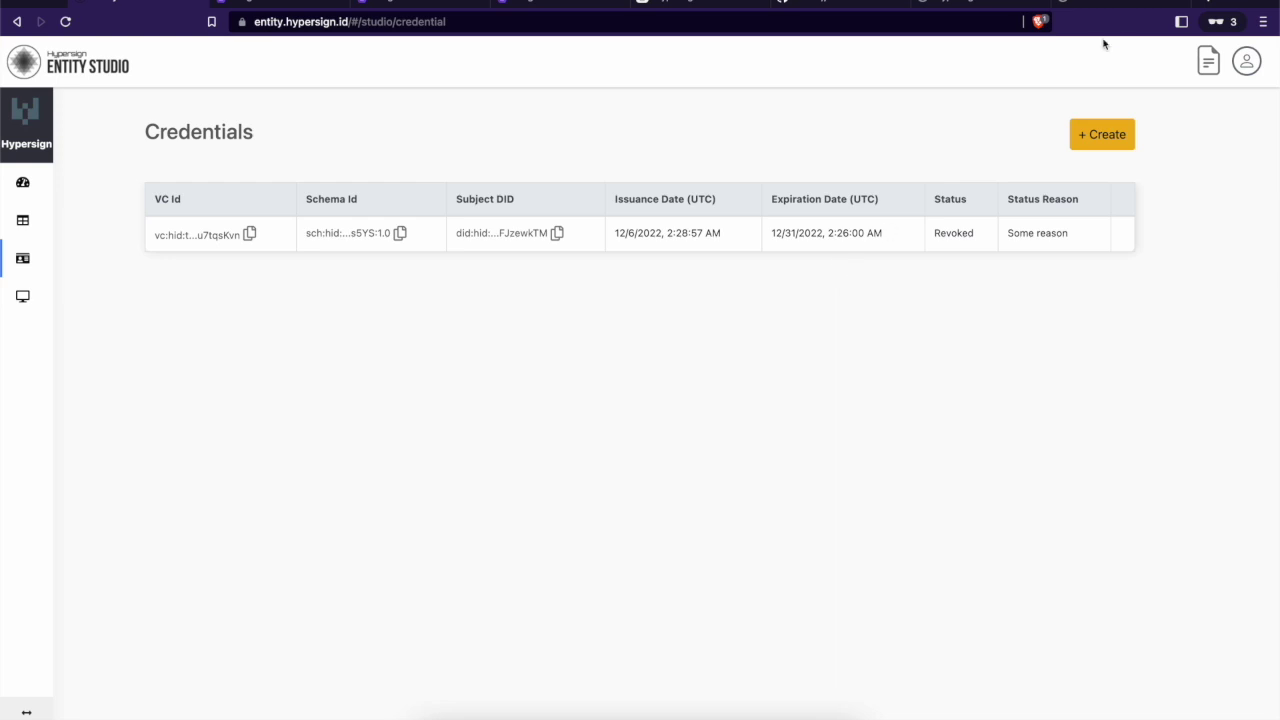
Return to the localhost:1234 verifier page, try to present the revoked KYC credential with authorization in the Hypersign Wallet, and close the wallet.
{"action": "left_click", "coordinate": [1107, 5]}
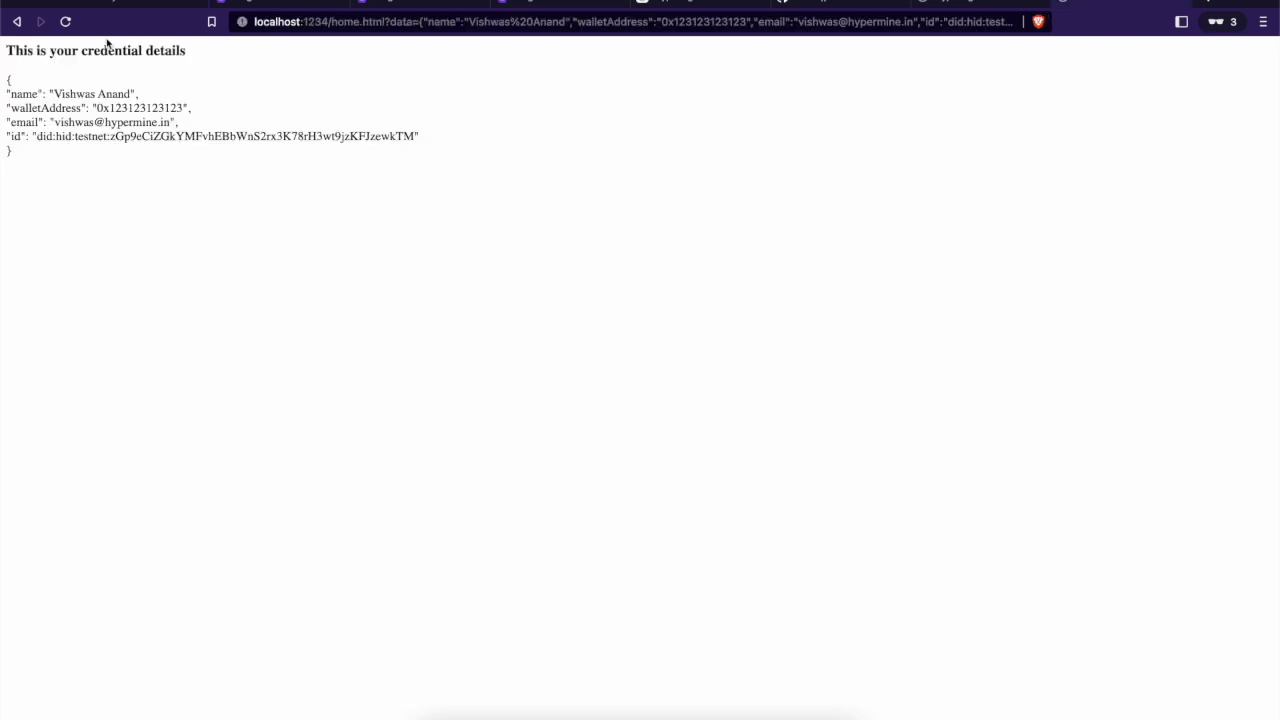
{"action": "left_click", "coordinate": [17, 22]}
{"action": "left_click", "coordinate": [666, 481]}
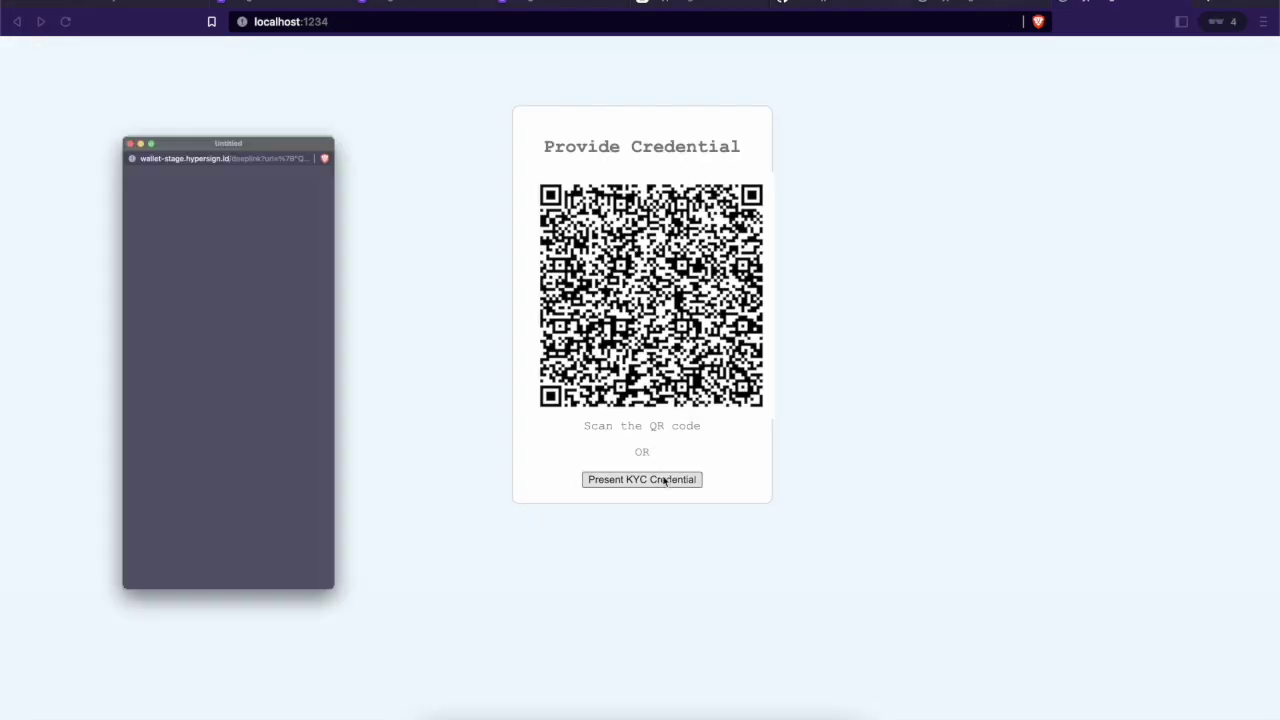
{"action": "left_click", "coordinate": [290, 484]}
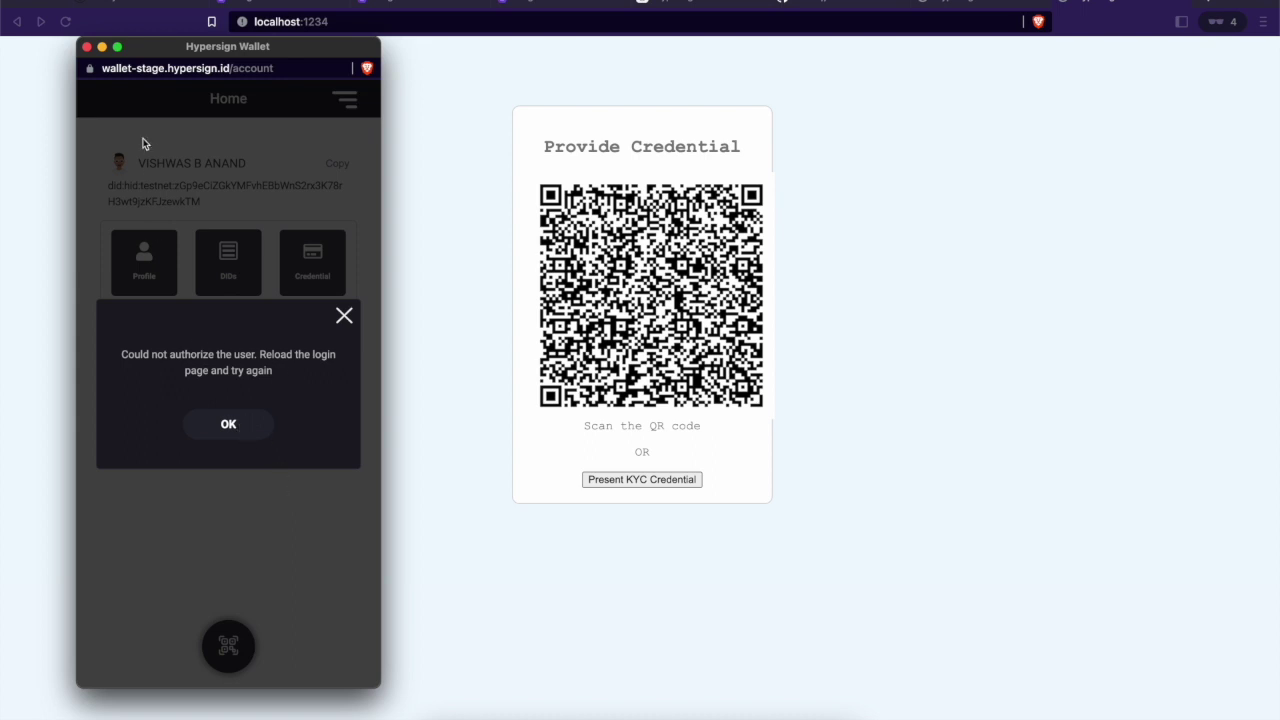
{"action": "left_click", "coordinate": [87, 48]}
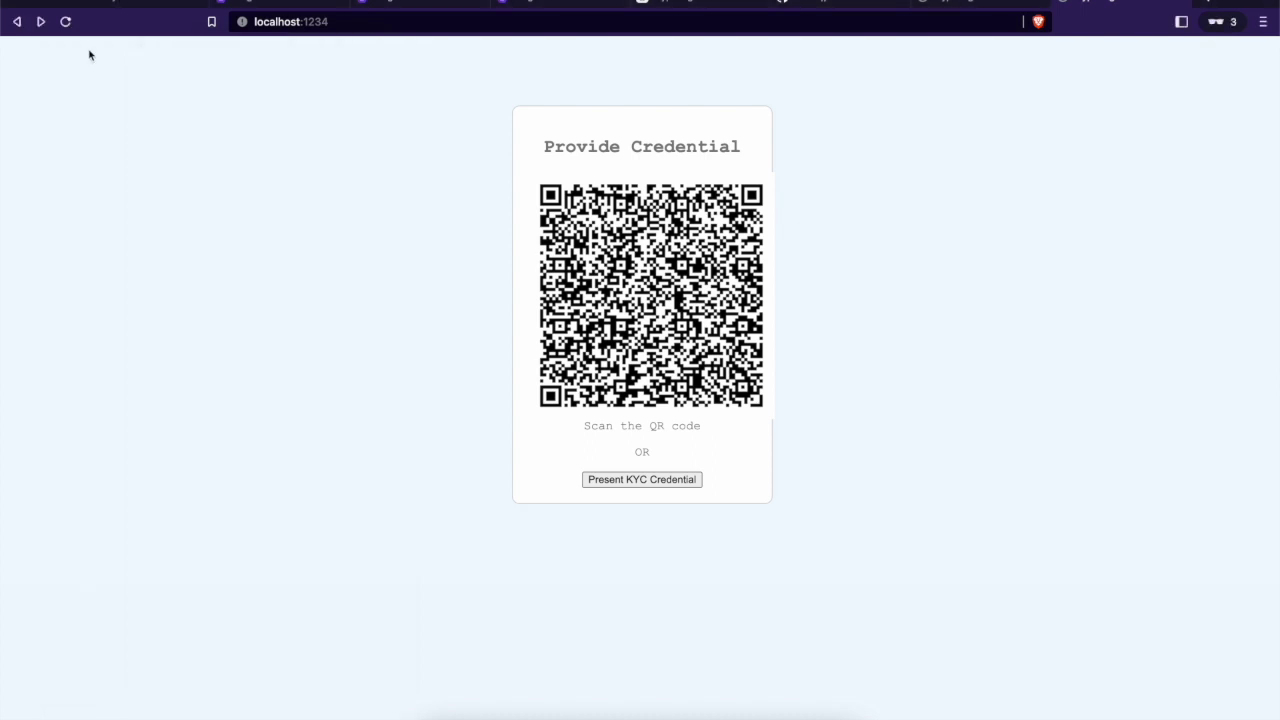
Reload the credential's status document in the Hypersign explorer and examine its current status and status reason.
{"action": "left_click", "coordinate": [140, 5]}
{"action": "left_click", "coordinate": [258, 4]}
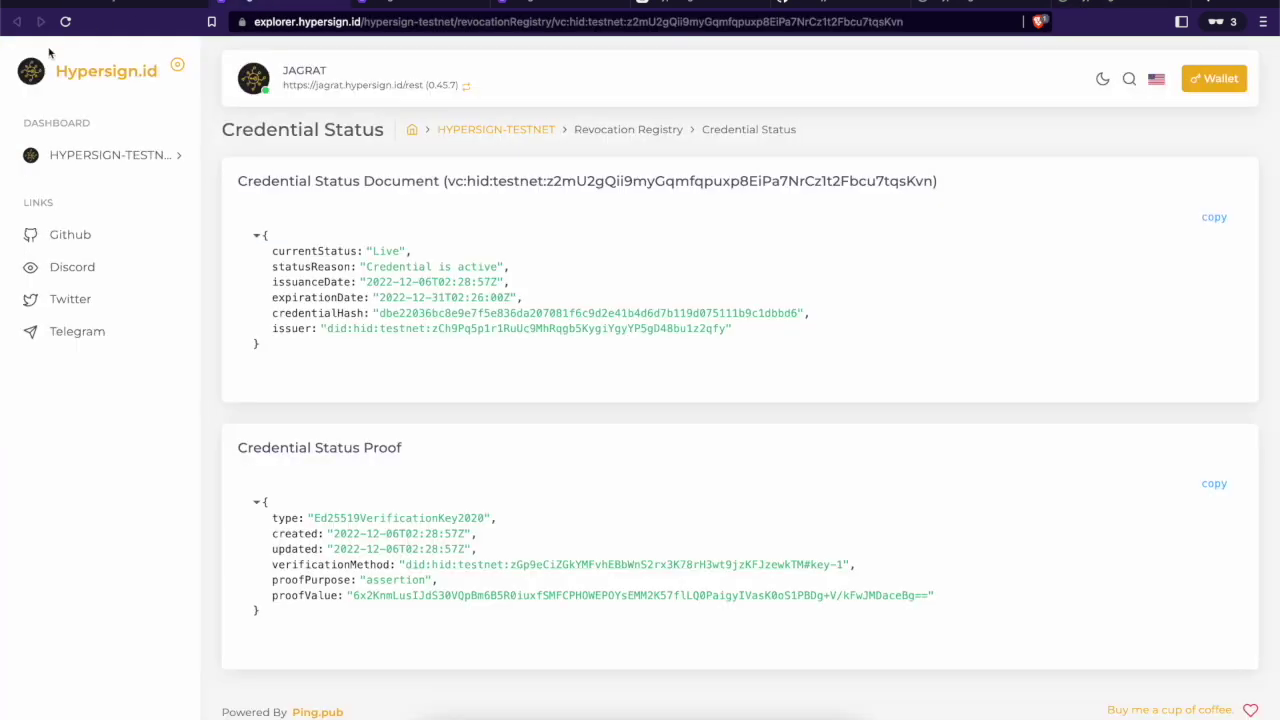
{"action": "left_click", "coordinate": [65, 21]}
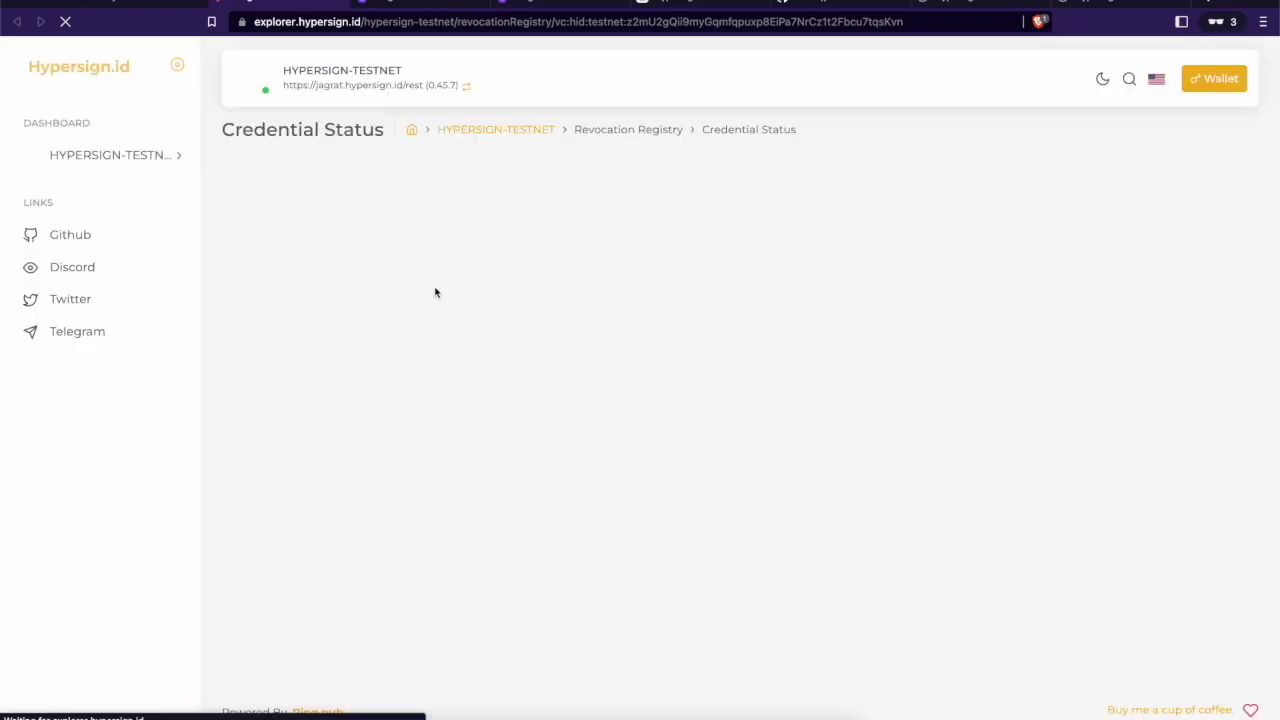
{"action": "double_click", "coordinate": [374, 251]}
{"action": "left_click", "coordinate": [374, 251]}
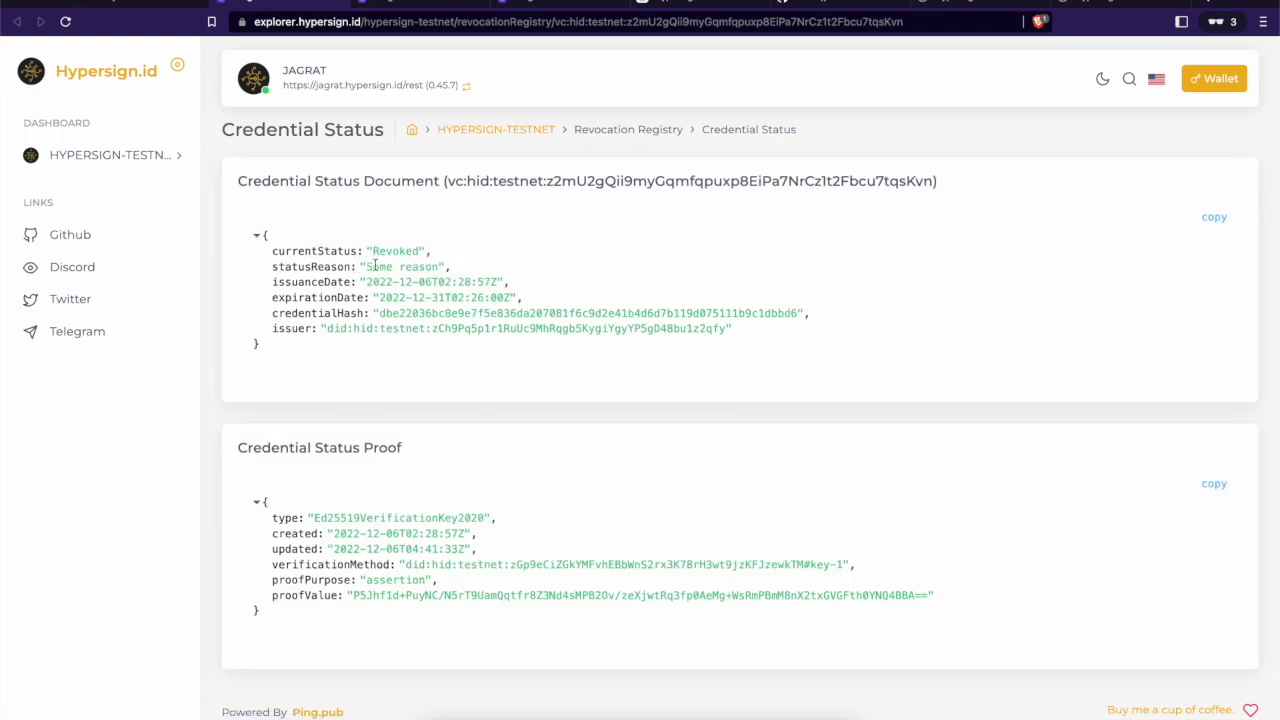
{"action": "left_click_drag", "start_coordinate": [375, 265], "coordinate": [425, 265]}
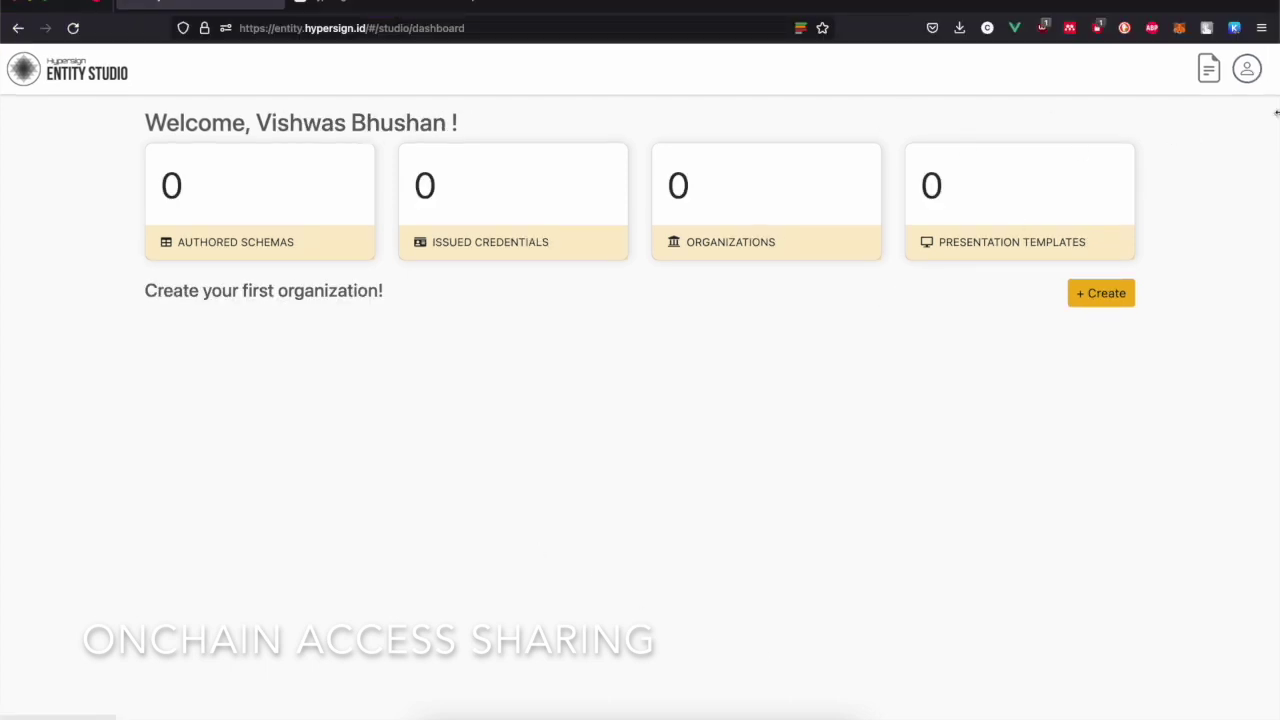
Copy the second account's DID from the other browser and add it to the Hypersign organization's controllers in the first account.
{"action": "left_click", "coordinate": [1252, 72]}
{"action": "left_click", "coordinate": [1248, 150]}
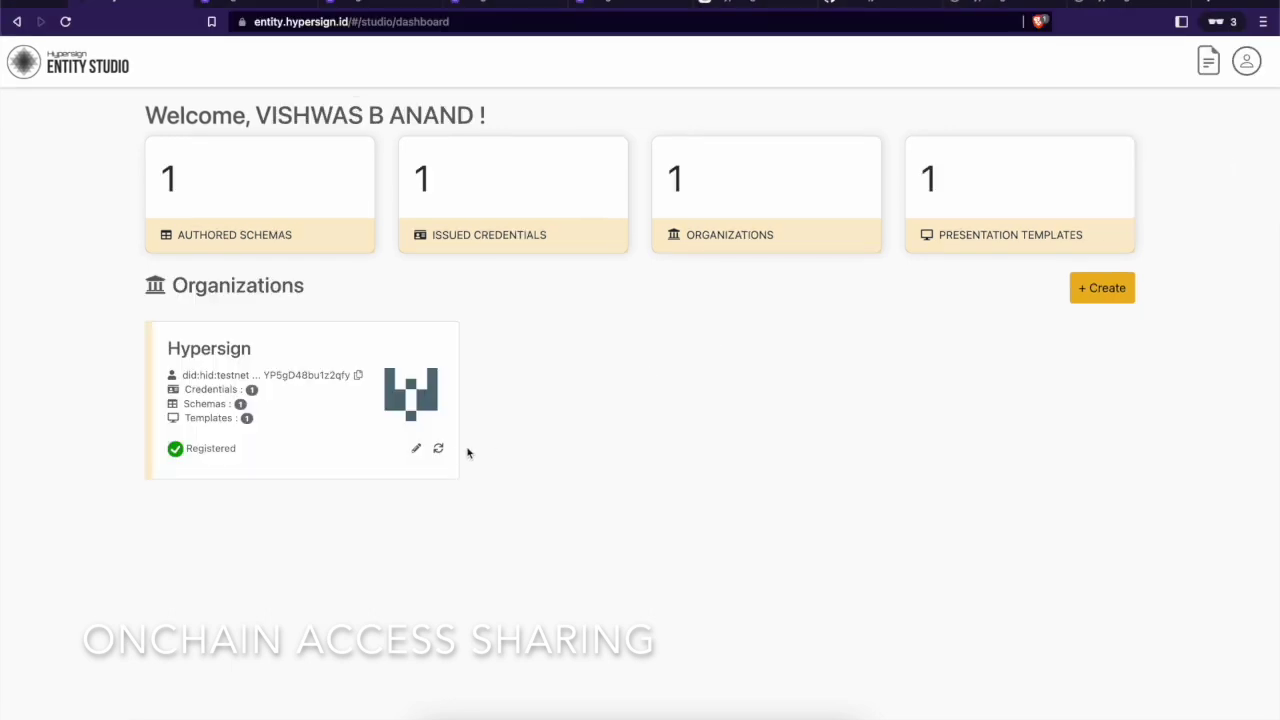
{"action": "left_click", "coordinate": [416, 448]}
{"action": "left_click", "coordinate": [883, 375]}
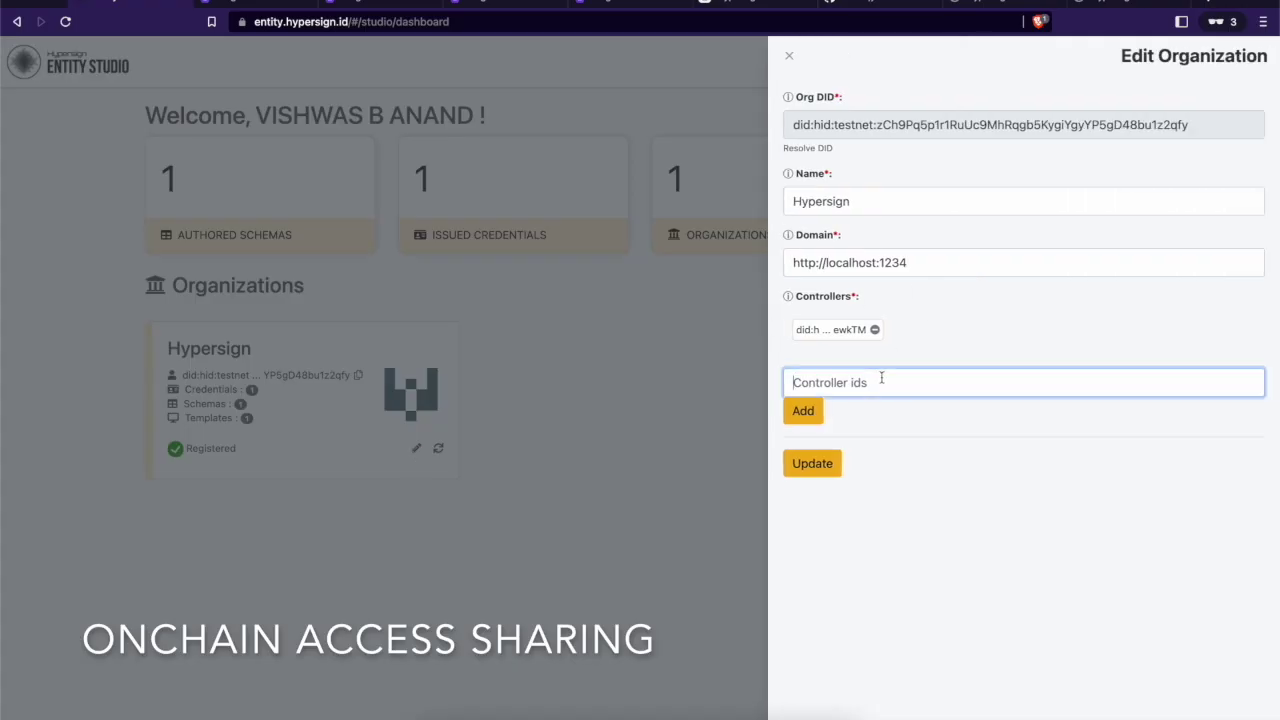
{"action": "key", "text": "ctrl+v"}
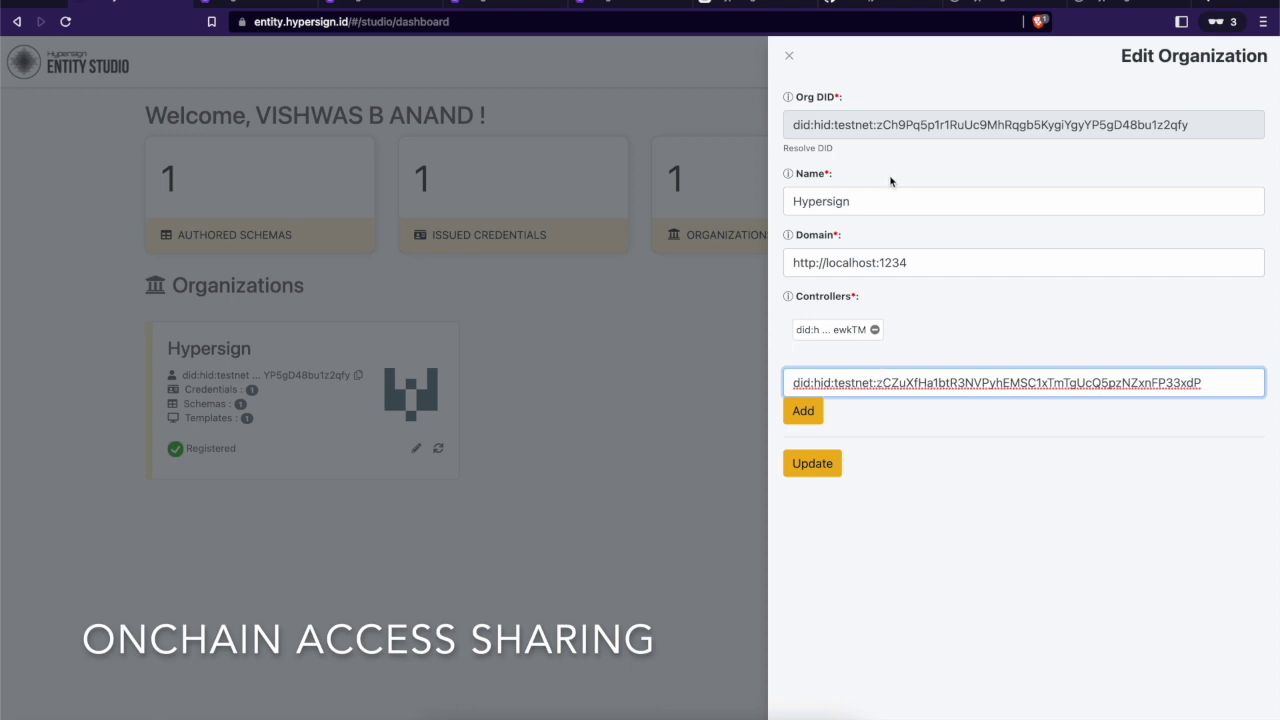
{"action": "left_click", "coordinate": [810, 411]}
Submit the organization update with authorization in the Hypersign Wallet, and reopen the Hypersign organization for editing.
{"action": "left_click", "coordinate": [818, 464]}
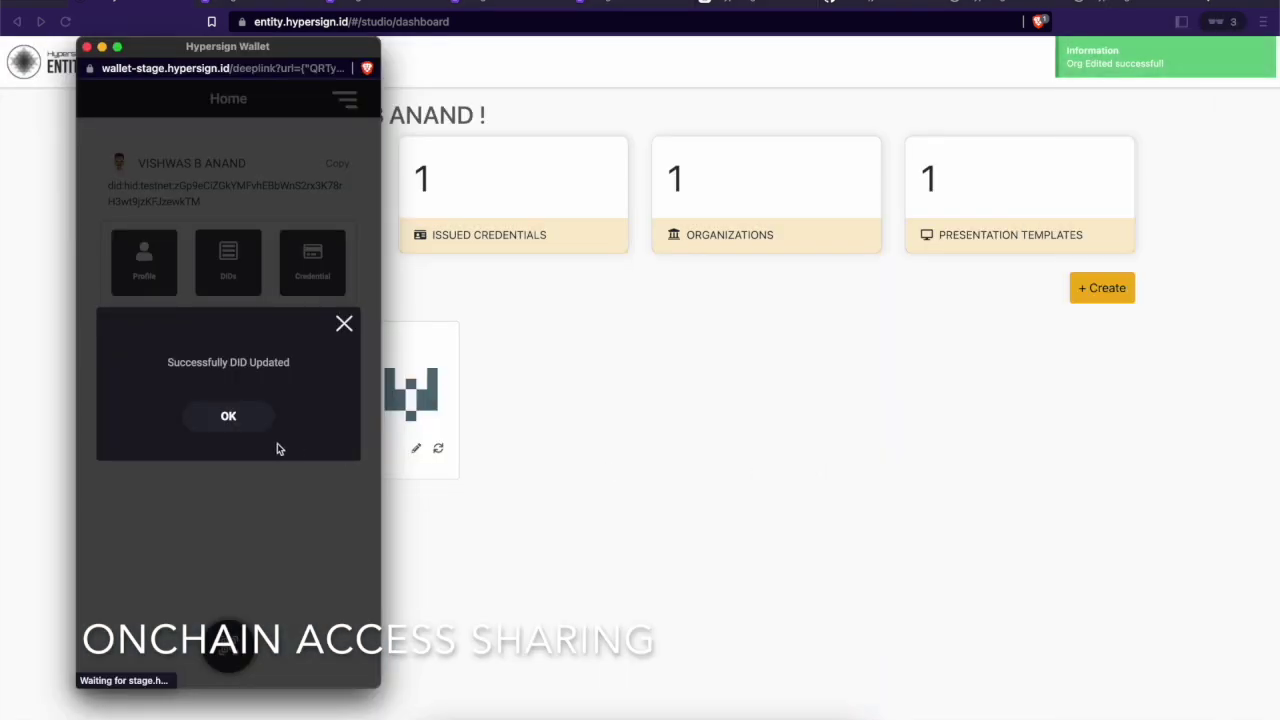
{"action": "left_click", "coordinate": [226, 420]}
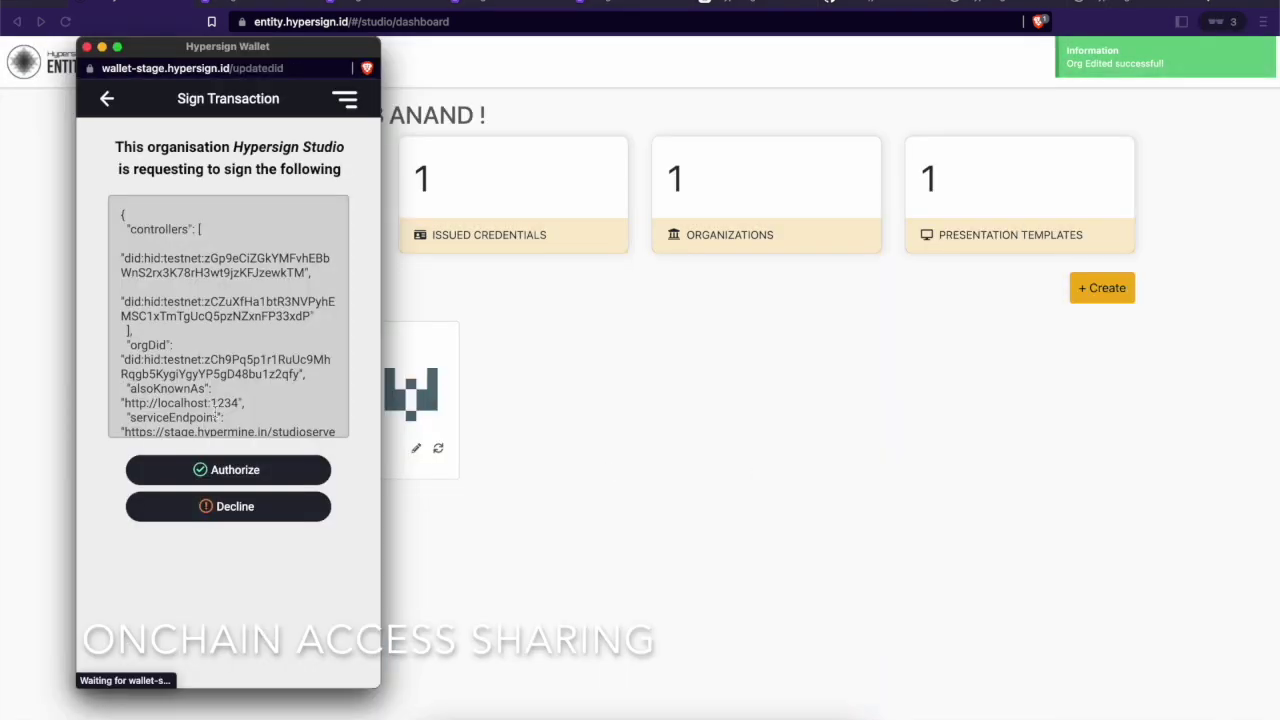
{"action": "left_click", "coordinate": [220, 472]}
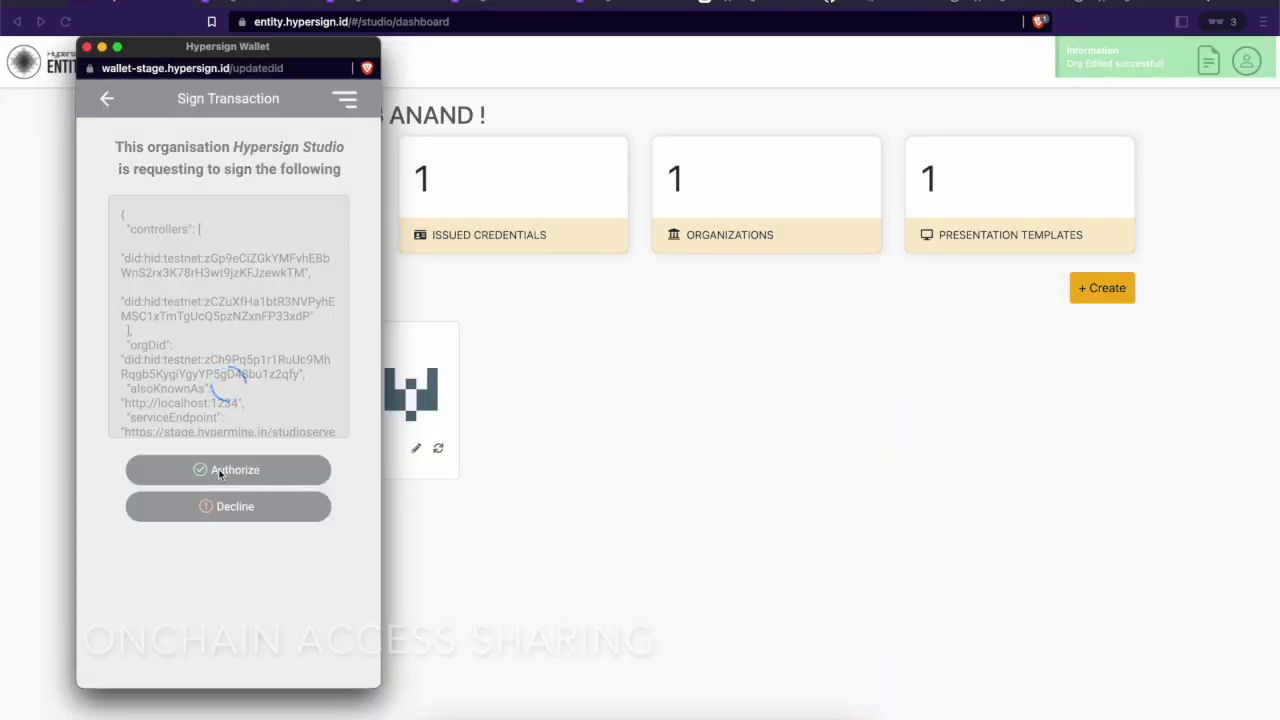
{"action": "left_click", "coordinate": [228, 416]}
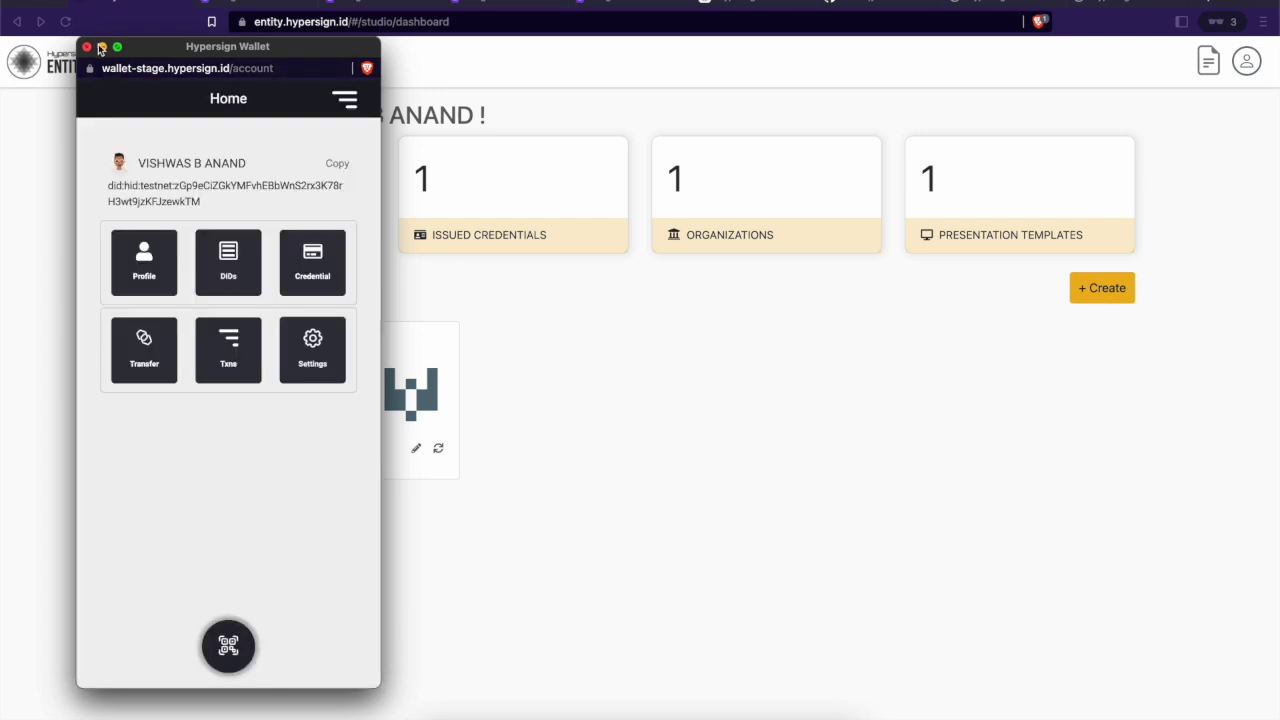
{"action": "left_click", "coordinate": [417, 450]}
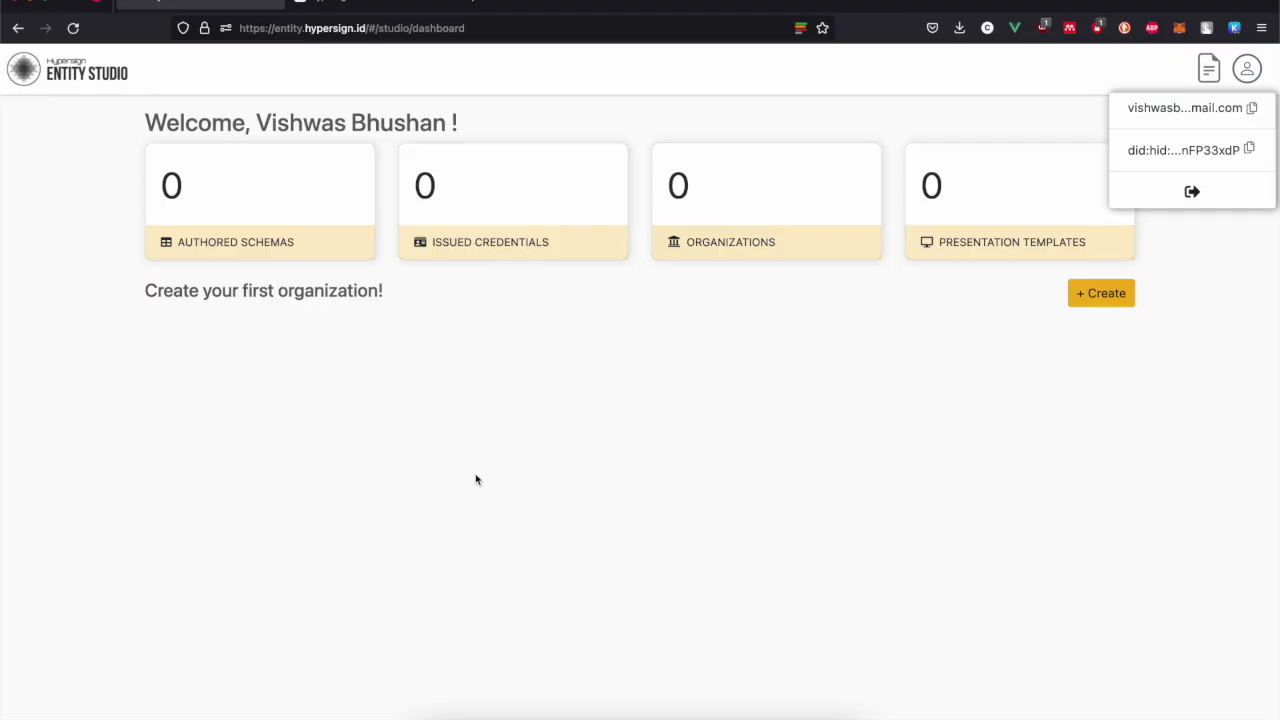
Refresh the second account's dashboard, switch to the shared Hypersign organization, and view its credentials and schemas.
{"action": "left_click", "coordinate": [476, 480]}
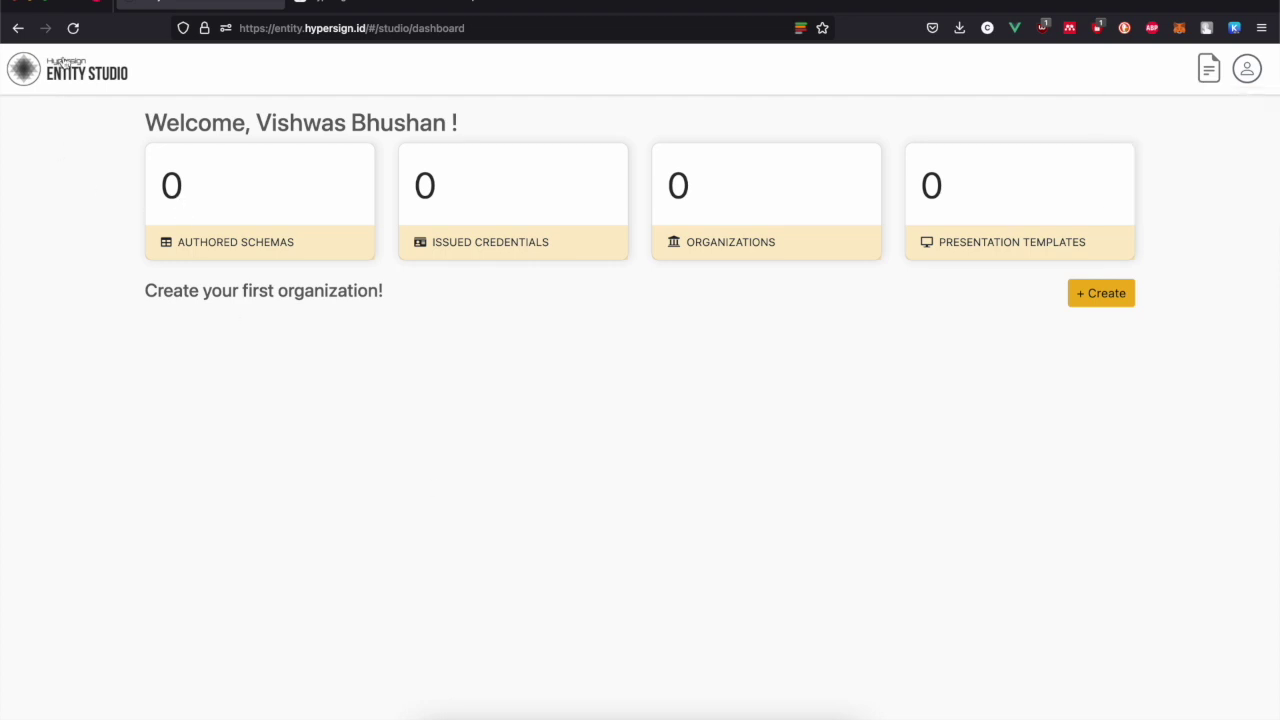
{"action": "left_click", "coordinate": [73, 28]}
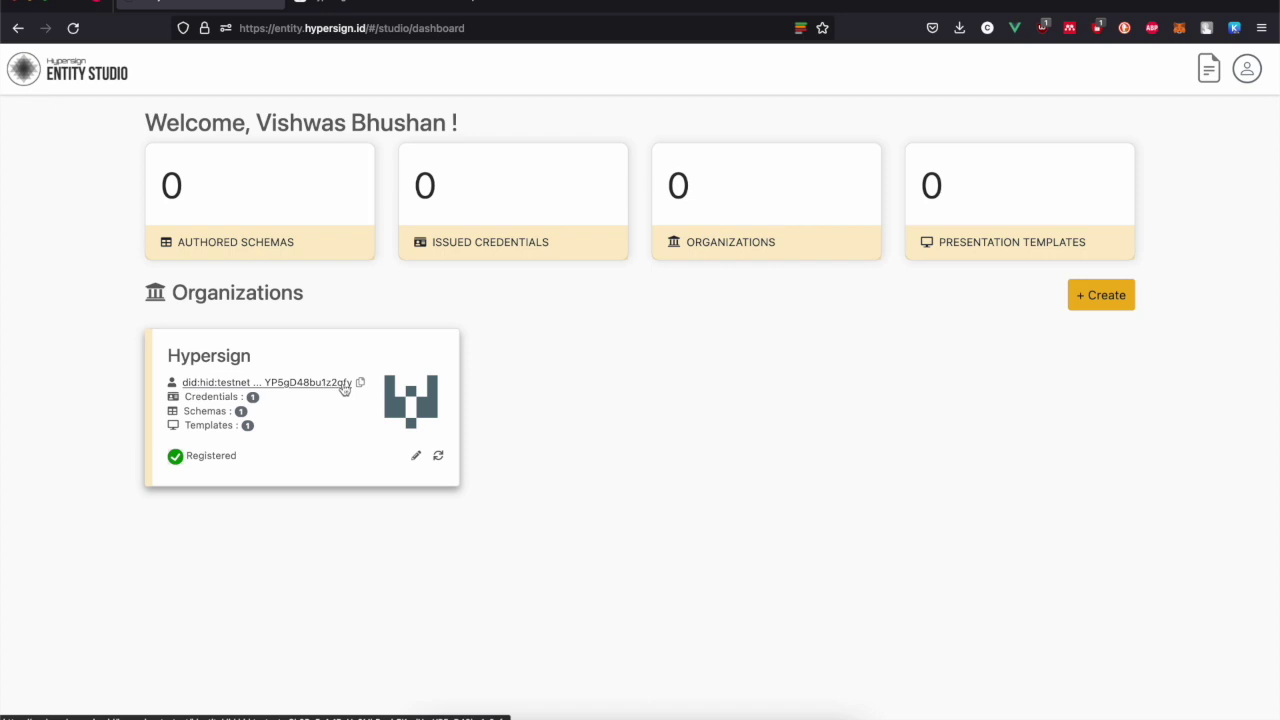
{"action": "left_click", "coordinate": [437, 456]}
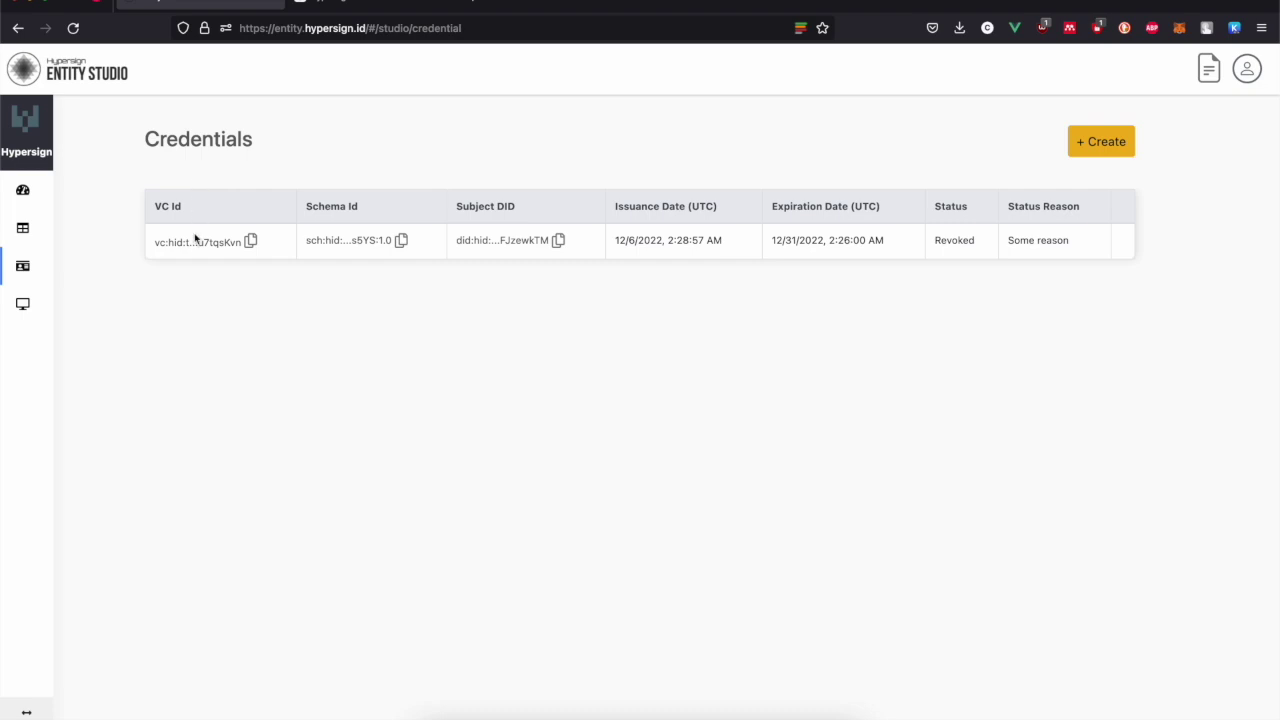
{"action": "left_click", "coordinate": [28, 234]}
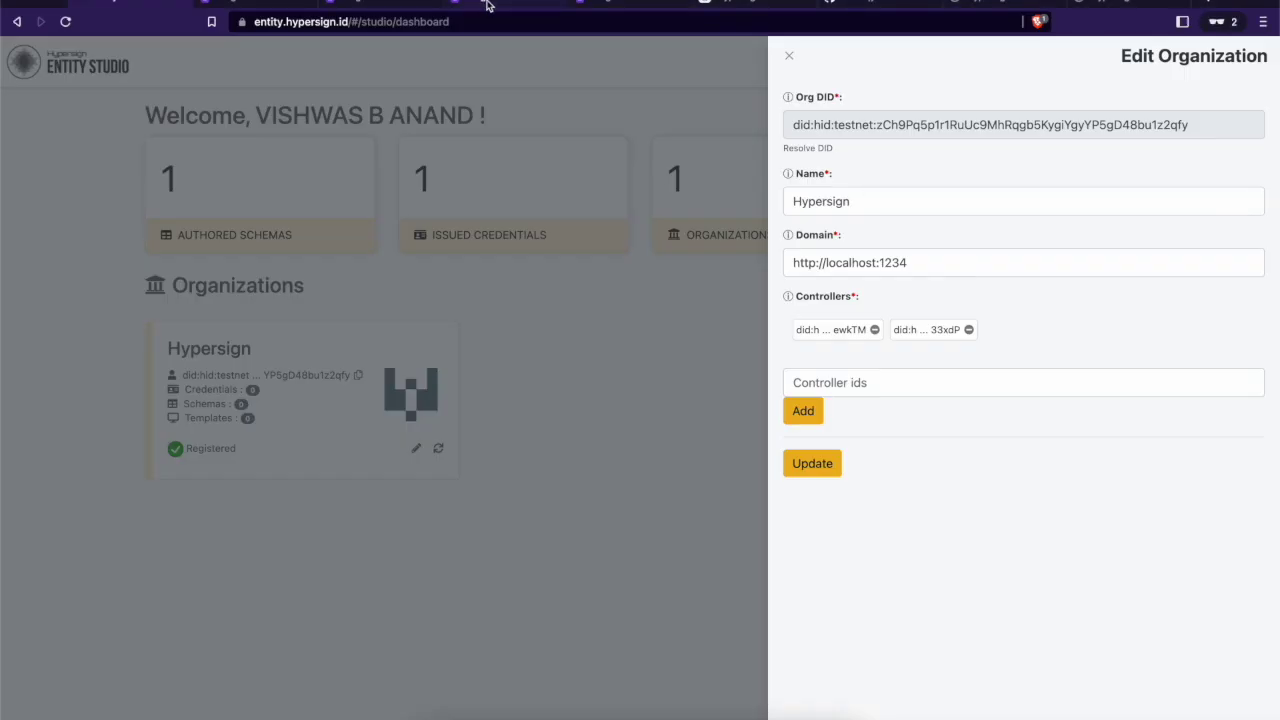
Reload the organization's DID document in the Hypersign explorer, inspect its controller entries, and close the organization editor in Entity Studio.
{"action": "left_click", "coordinate": [487, 6]}
{"action": "left_click", "coordinate": [609, 10]}
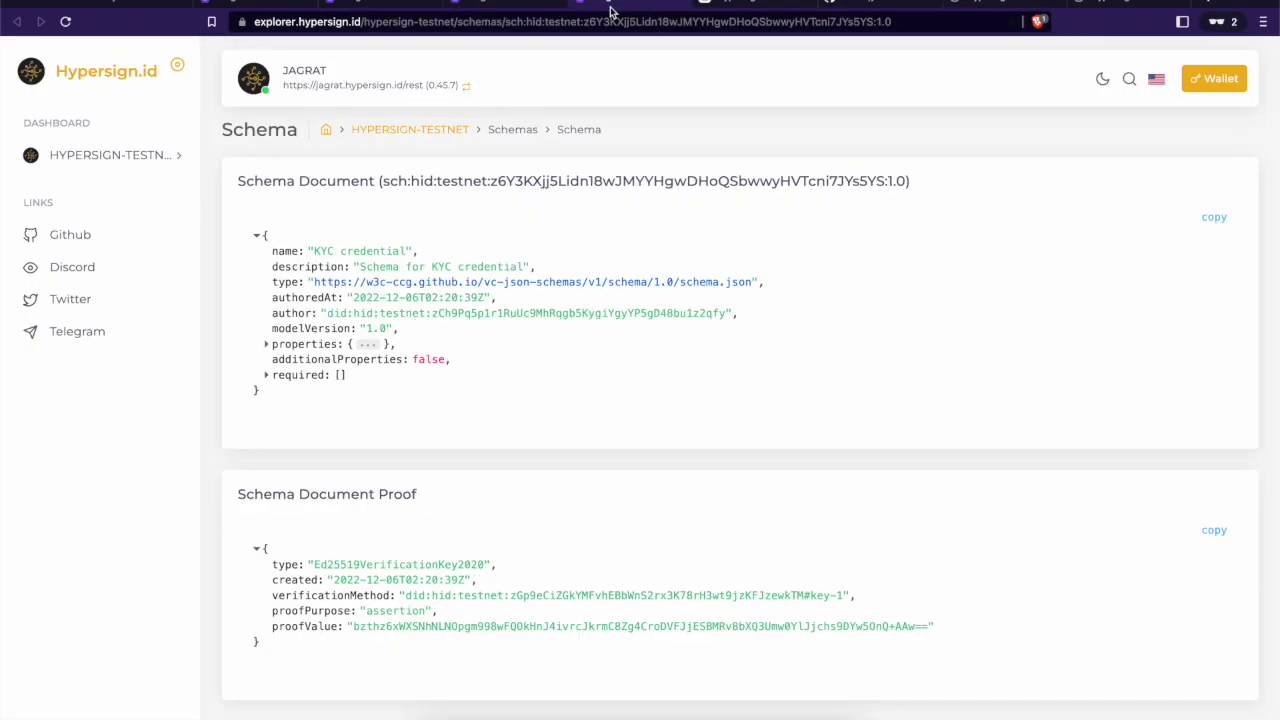
{"action": "left_click", "coordinate": [490, 6]}
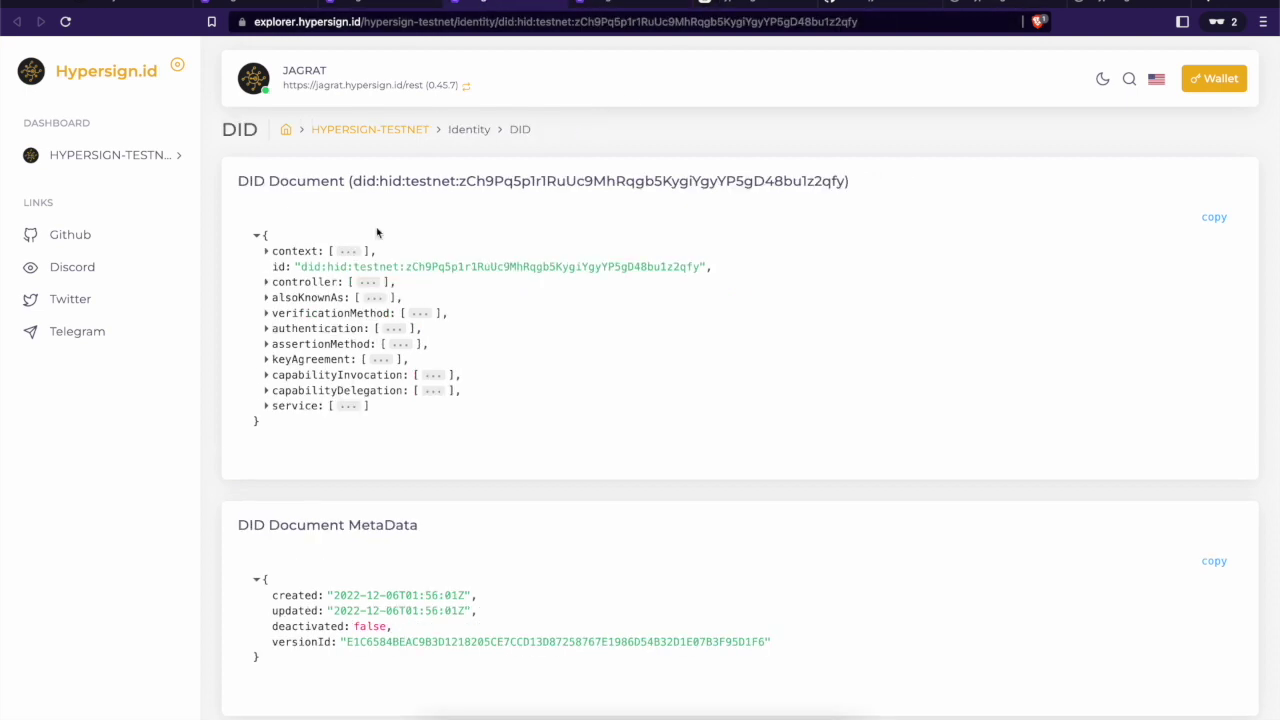
{"action": "left_click", "coordinate": [266, 282]}
{"action": "left_click", "coordinate": [64, 21]}
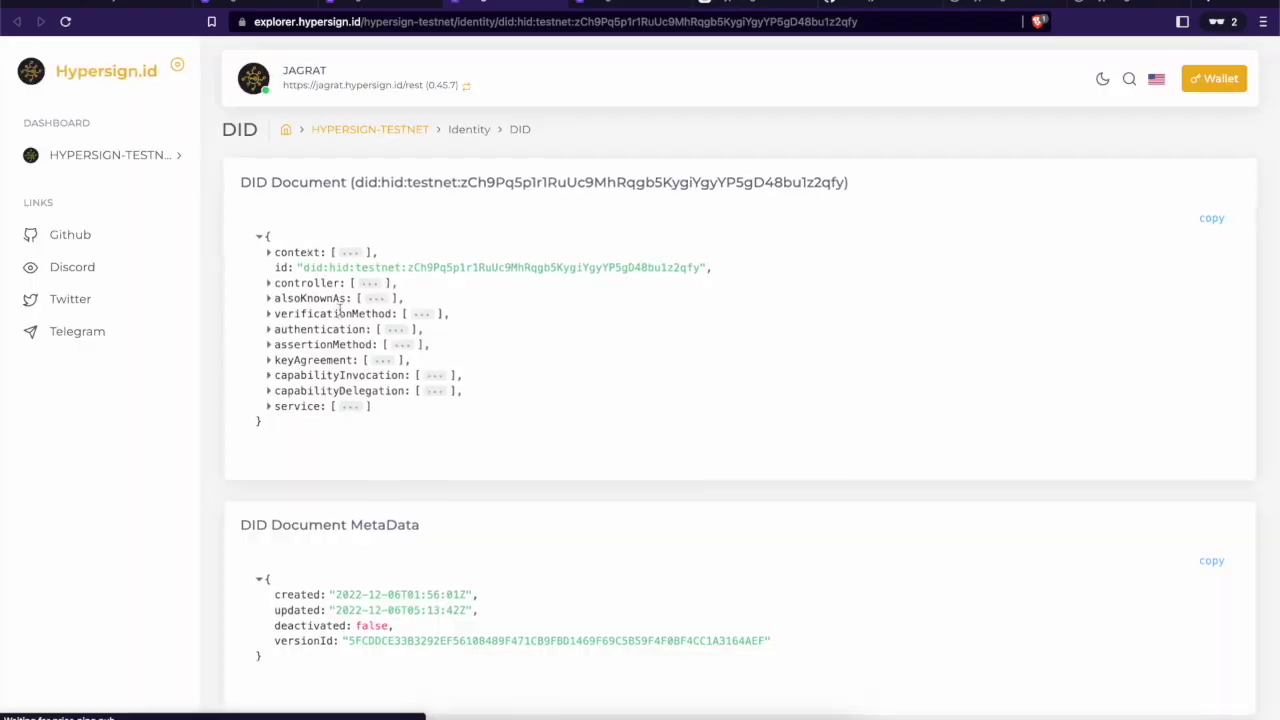
{"action": "left_click", "coordinate": [267, 283]}
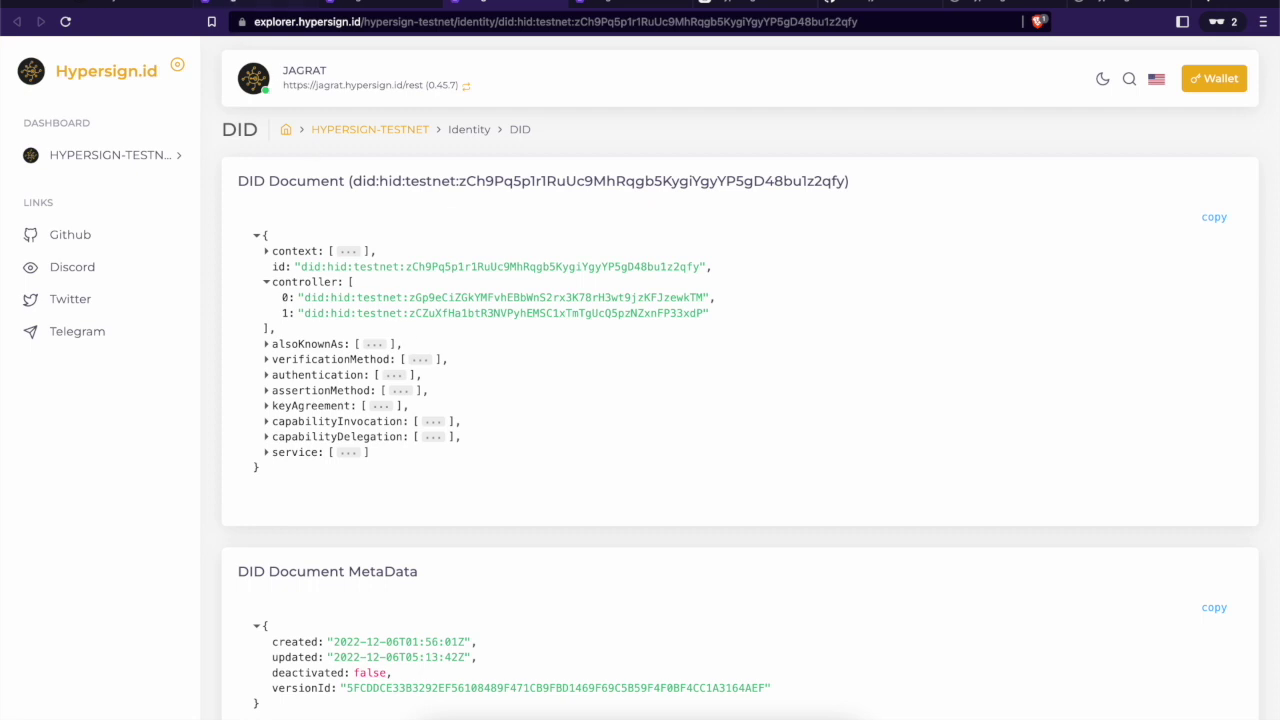
{"action": "left_click", "coordinate": [160, 8]}
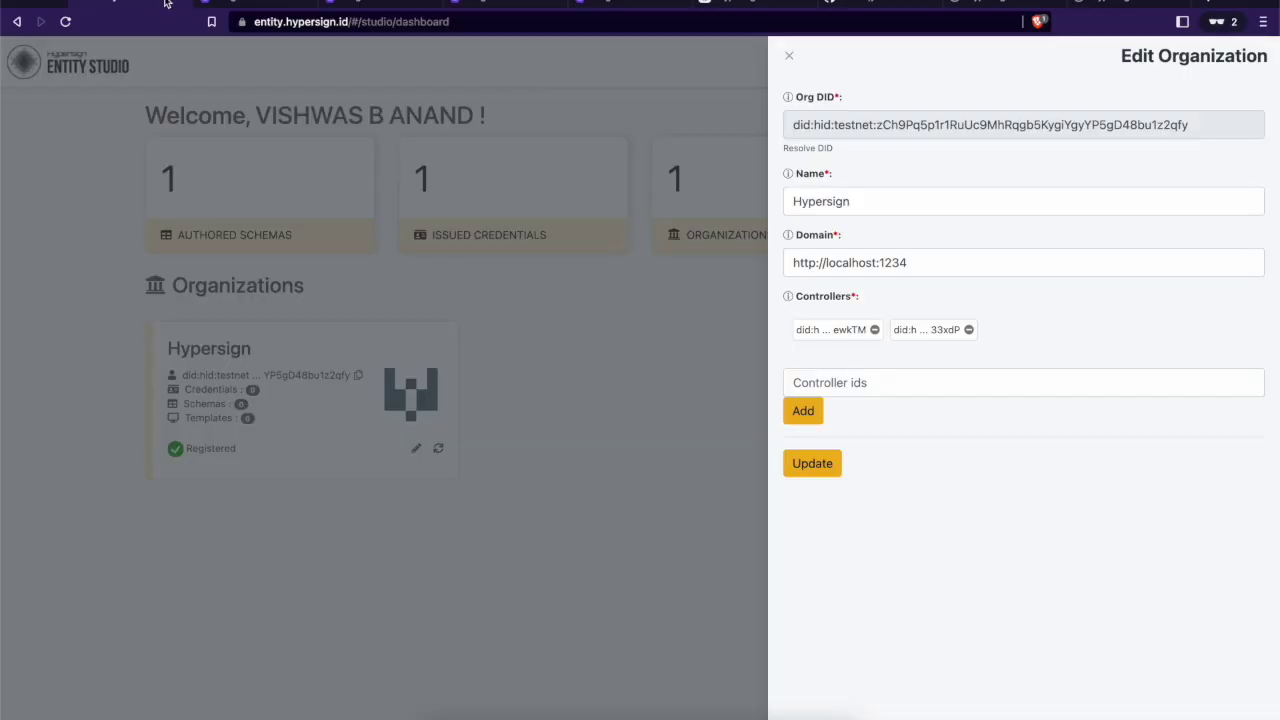
{"action": "left_click", "coordinate": [789, 56]}
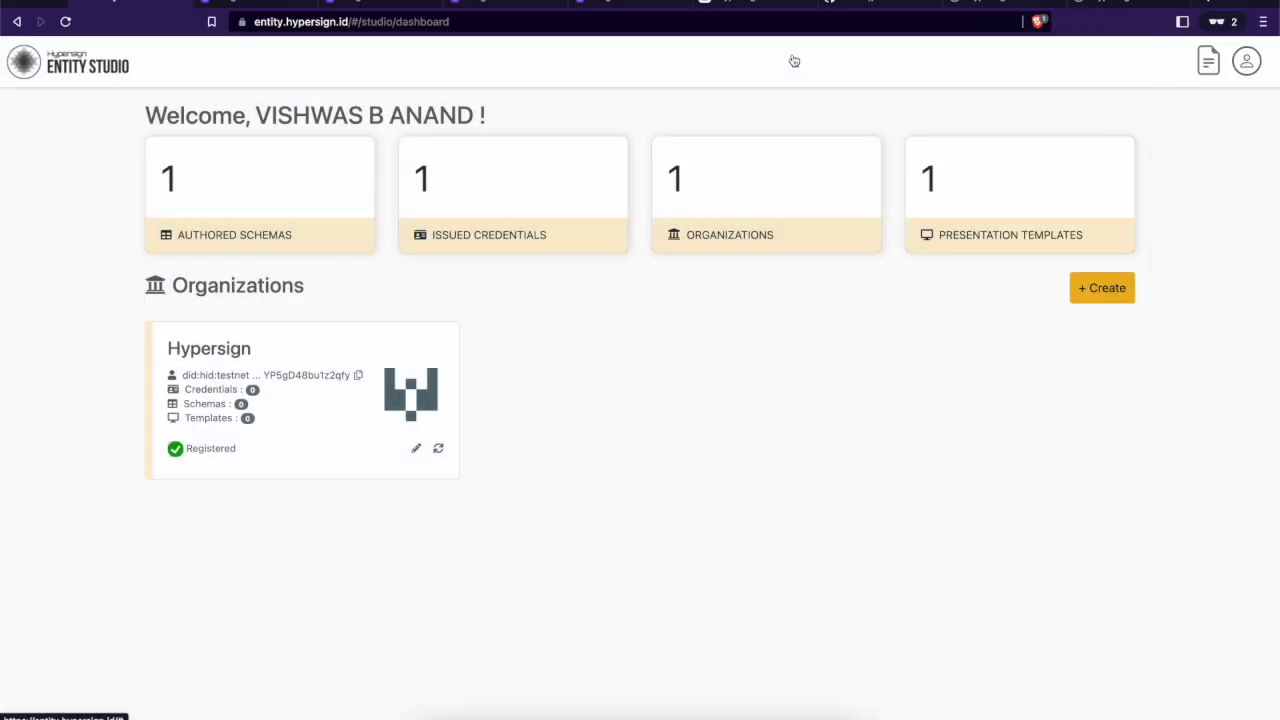